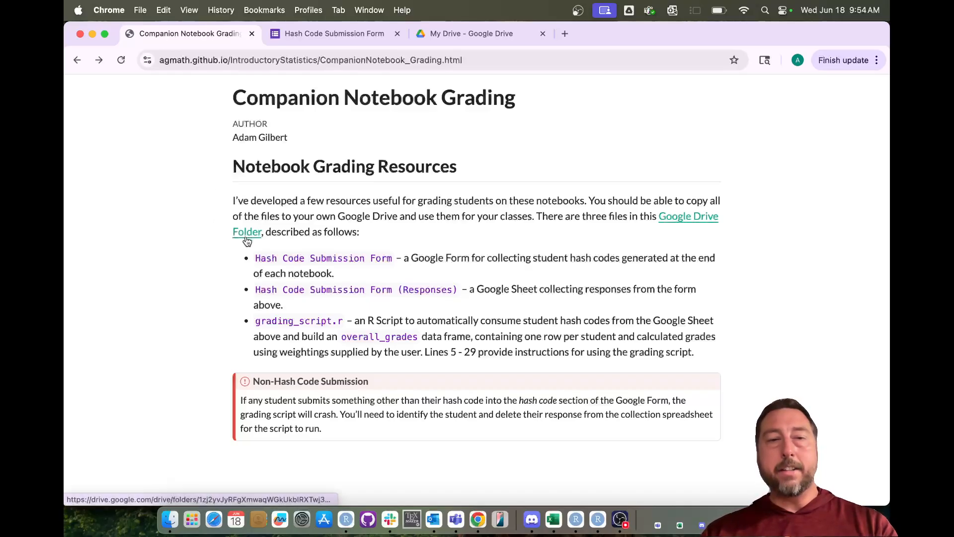
- Bring up the context menu for the 'Google Drive Folder' link on the grading page
{"action": "right_click", "coordinate": [247, 236]}
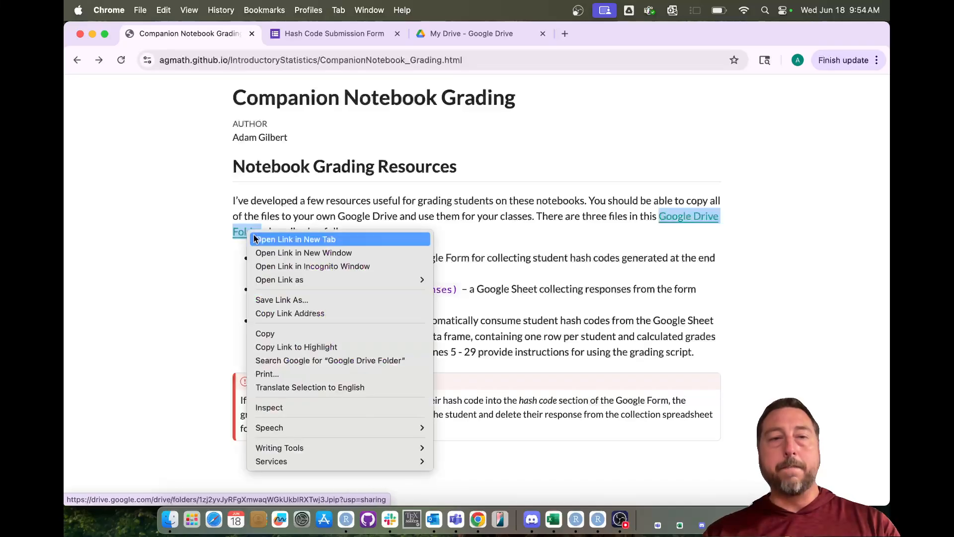
- Open the Drive folder link in a new tab and switch to the learnrhashGrading_Main folder
{"action": "left_click", "coordinate": [263, 240]}
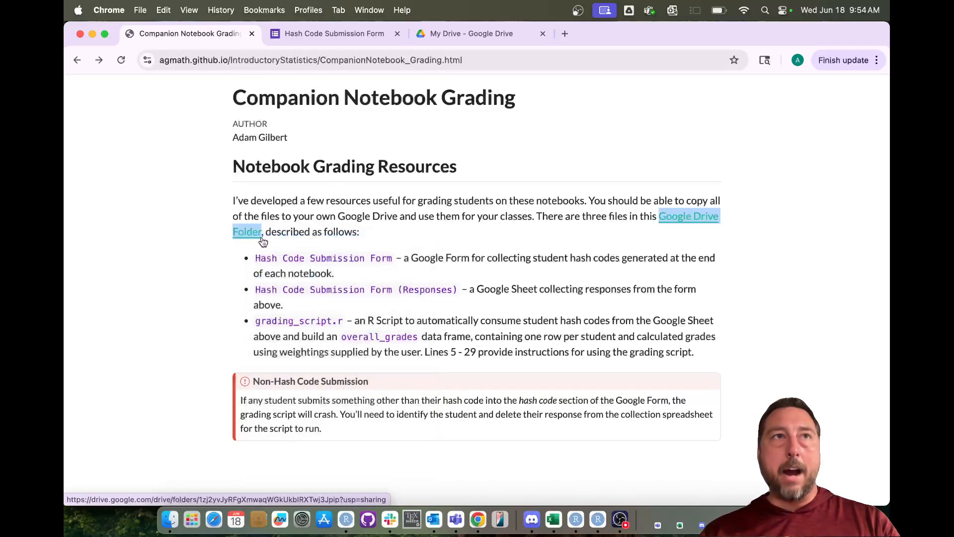
{"action": "left_click", "coordinate": [338, 30]}
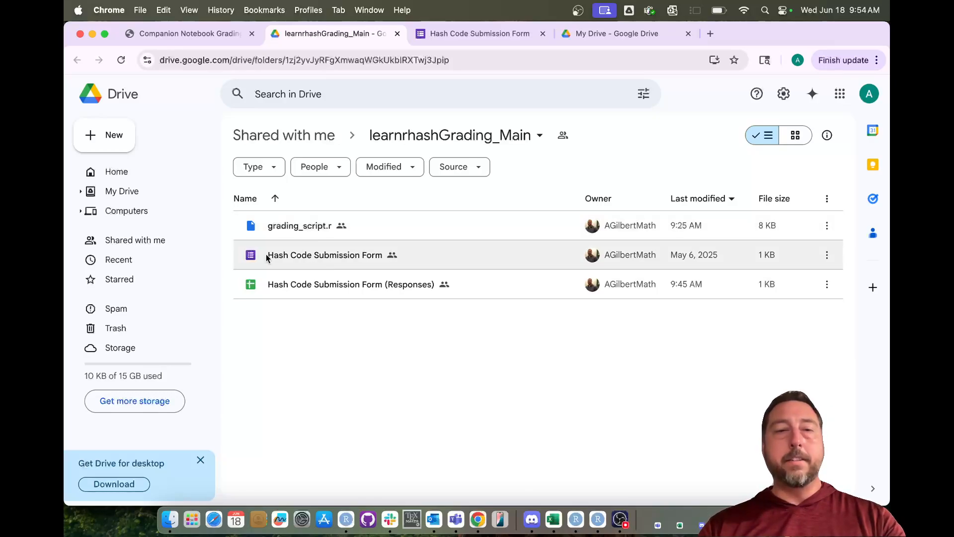
- Make a copy of both the Hash Code Submission Form and grading_script.r
{"action": "mouse_move", "coordinate": [270, 256]}
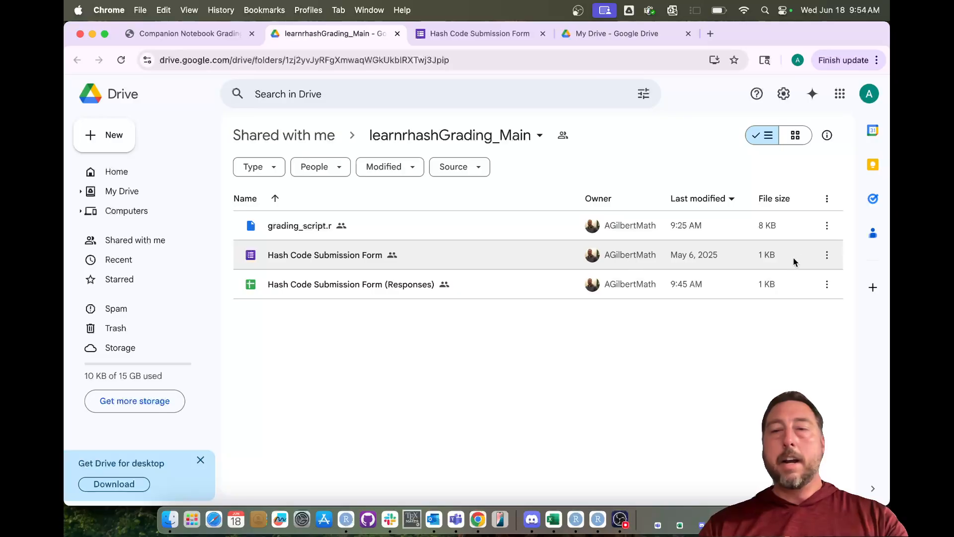
{"action": "left_click", "coordinate": [827, 259]}
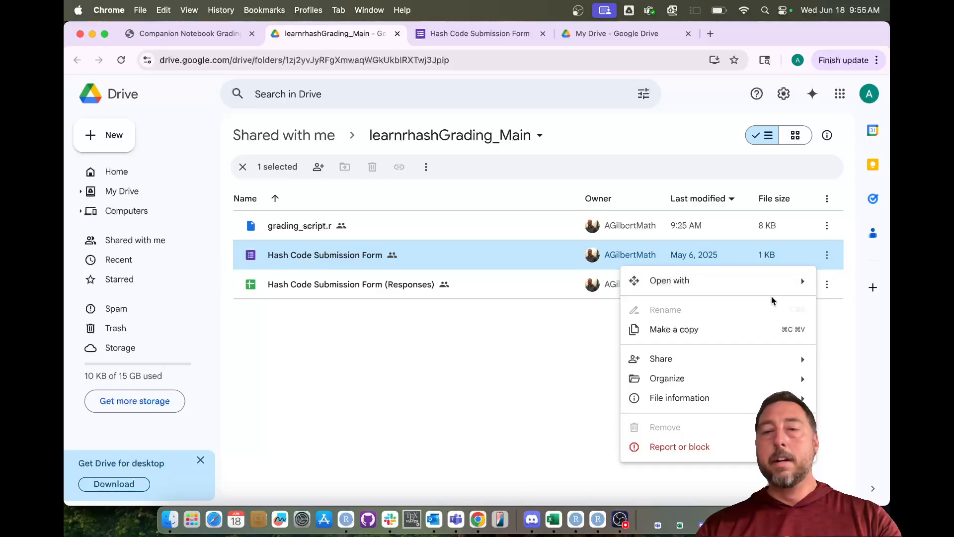
{"action": "left_click", "coordinate": [728, 337]}
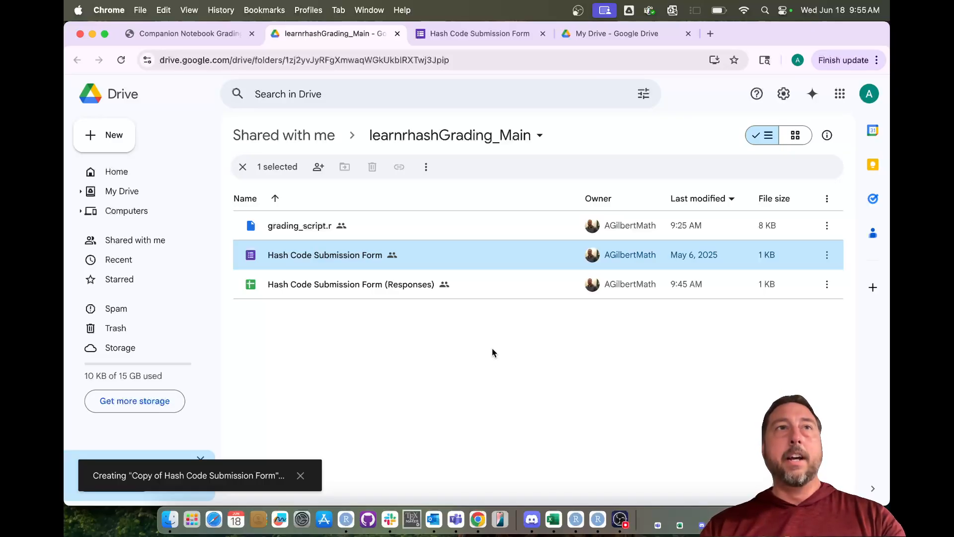
{"action": "left_click", "coordinate": [830, 225]}
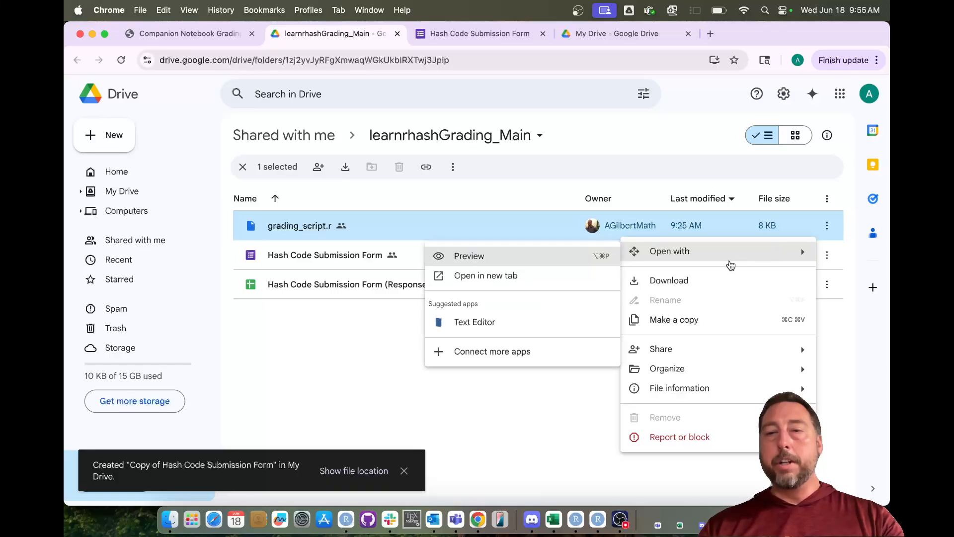
{"action": "left_click", "coordinate": [705, 322]}
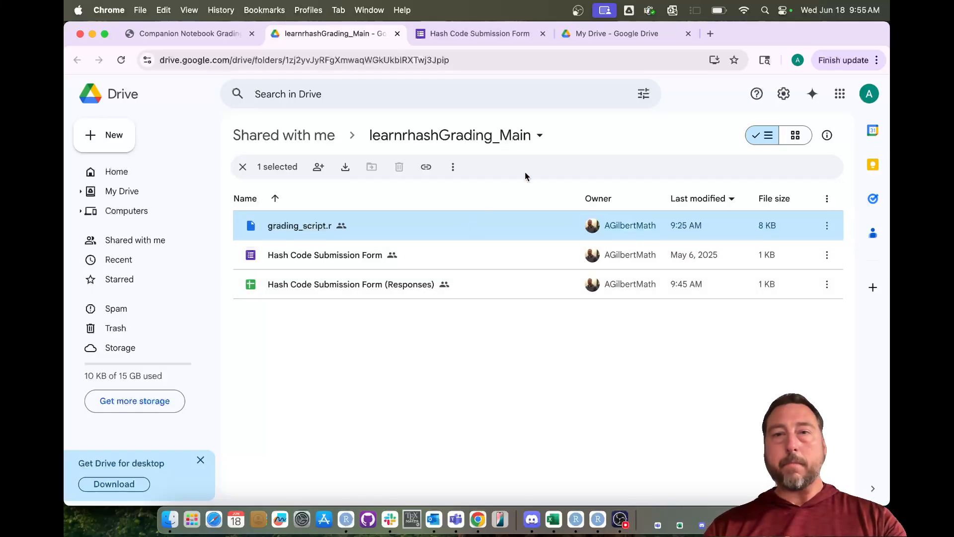
- Create an 'OpenIntro Grading' folder in My Drive and move the grading_script.r copy into it
{"action": "left_click", "coordinate": [606, 36]}
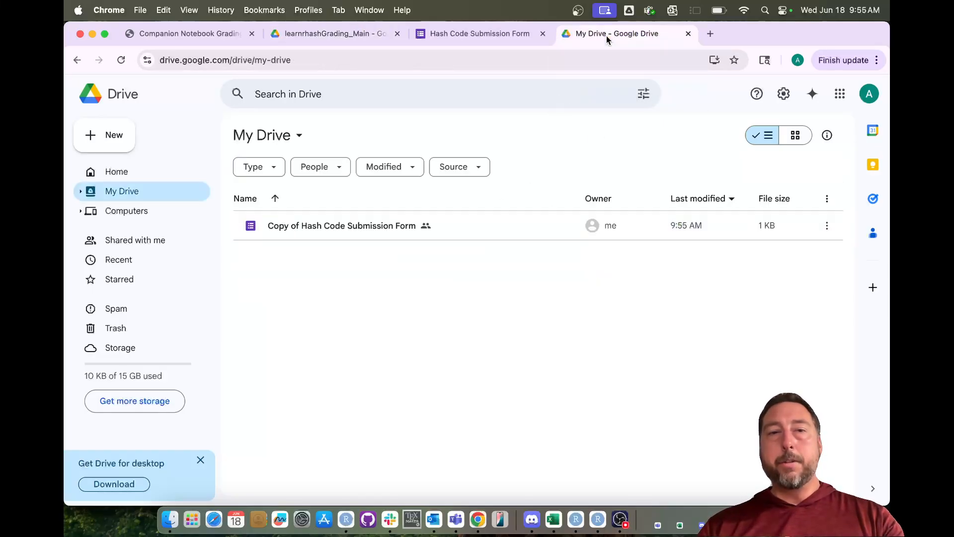
{"action": "left_click", "coordinate": [122, 62]}
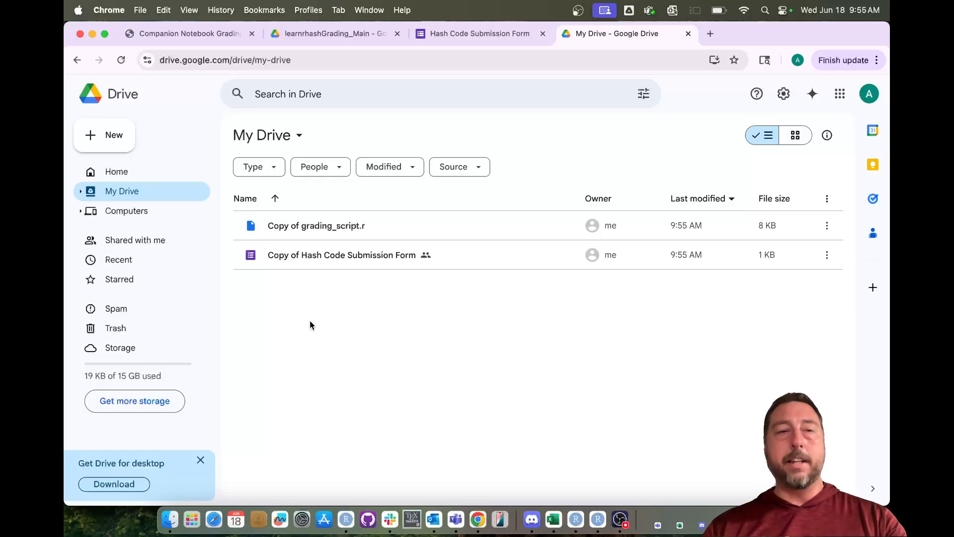
{"action": "left_click", "coordinate": [111, 138]}
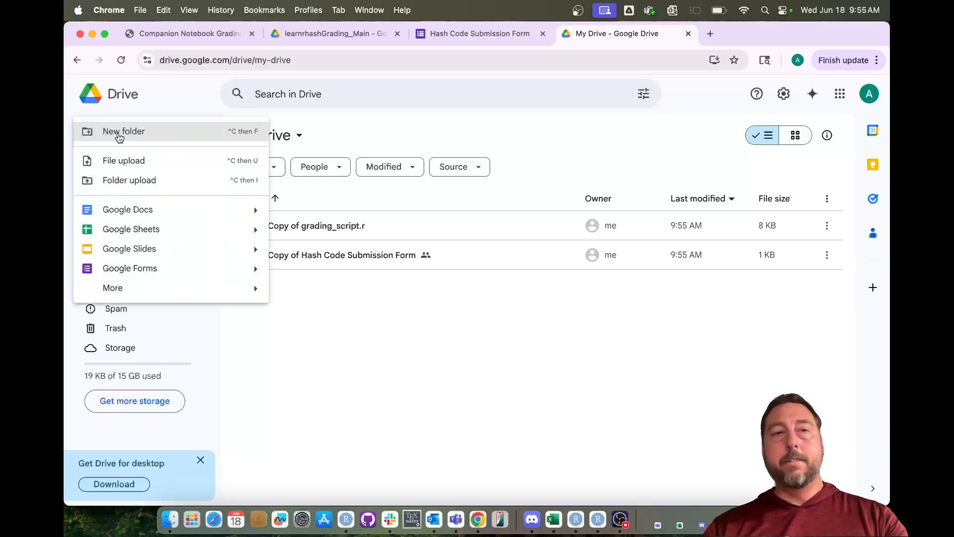
{"action": "left_click", "coordinate": [114, 134]}
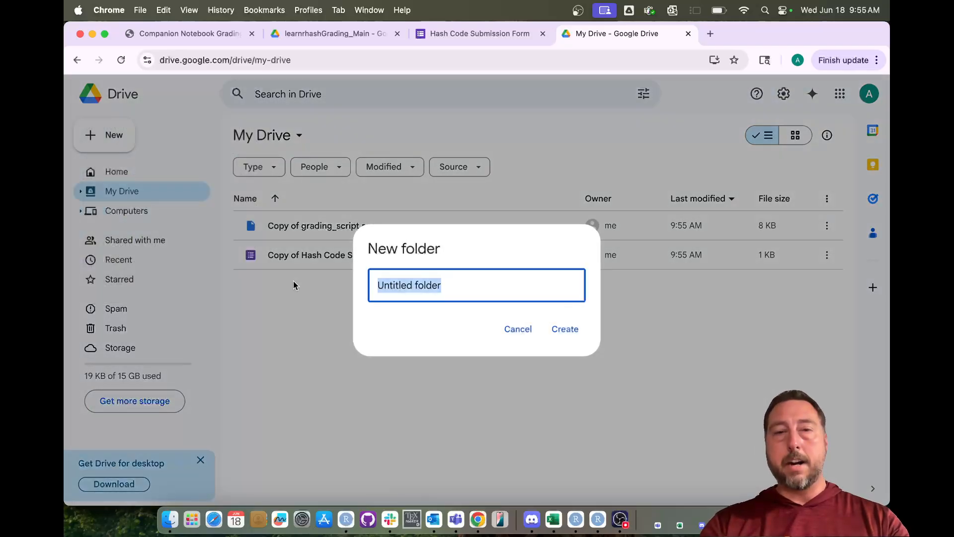
{"action": "type", "text": "Open"}
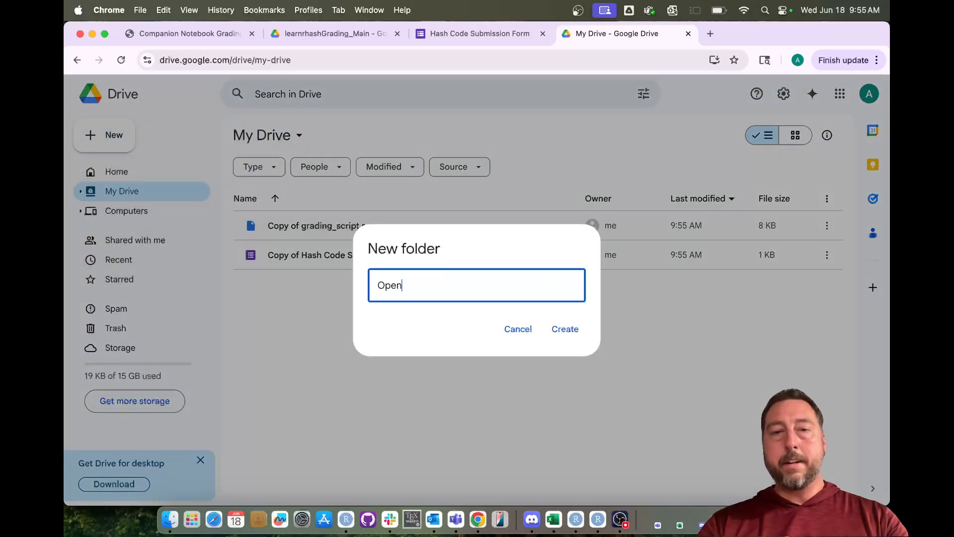
{"action": "type", "text": "Intro Gra"}
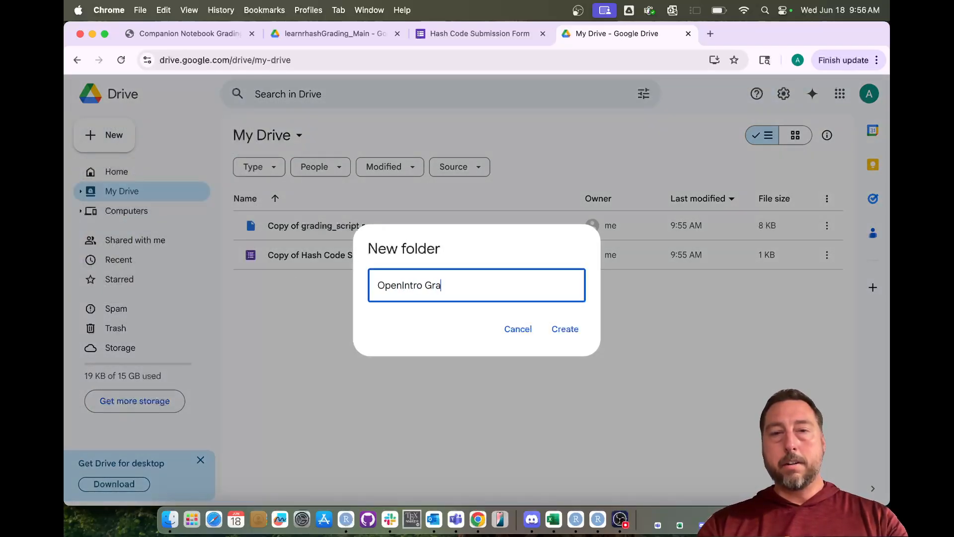
{"action": "type", "text": "ding"}
{"action": "left_click", "coordinate": [579, 331]}
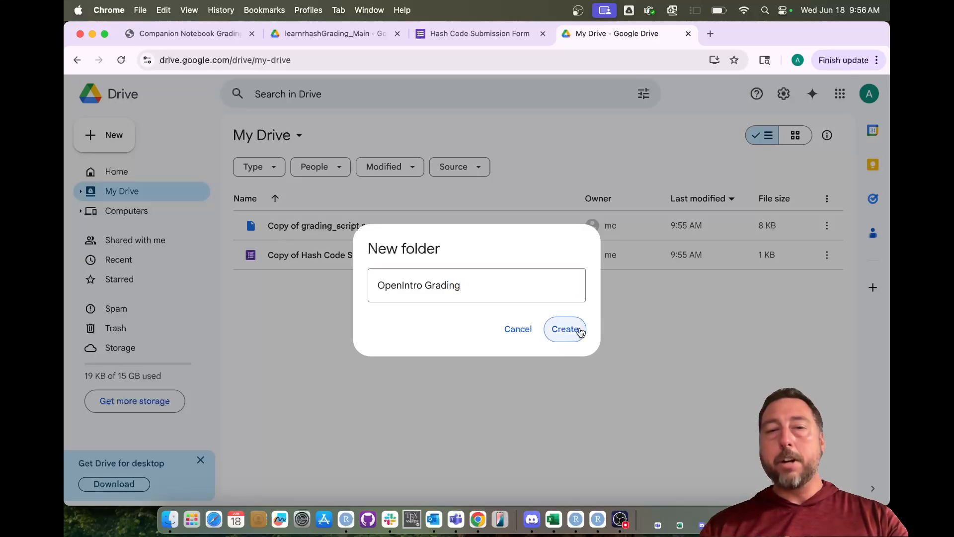
{"action": "left_click", "coordinate": [319, 262]}
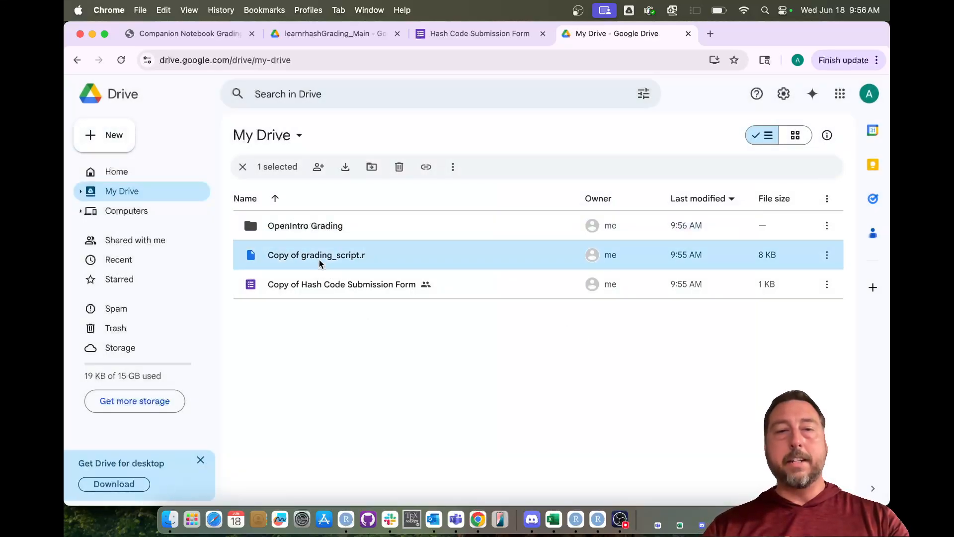
{"action": "left_click_drag", "start_coordinate": [320, 263], "coordinate": [311, 225]}
- Move the form copy into OpenIntro Grading and rename the script copy to grading_script.r
{"action": "left_click", "coordinate": [322, 257]}
{"action": "double_click", "coordinate": [306, 224]}
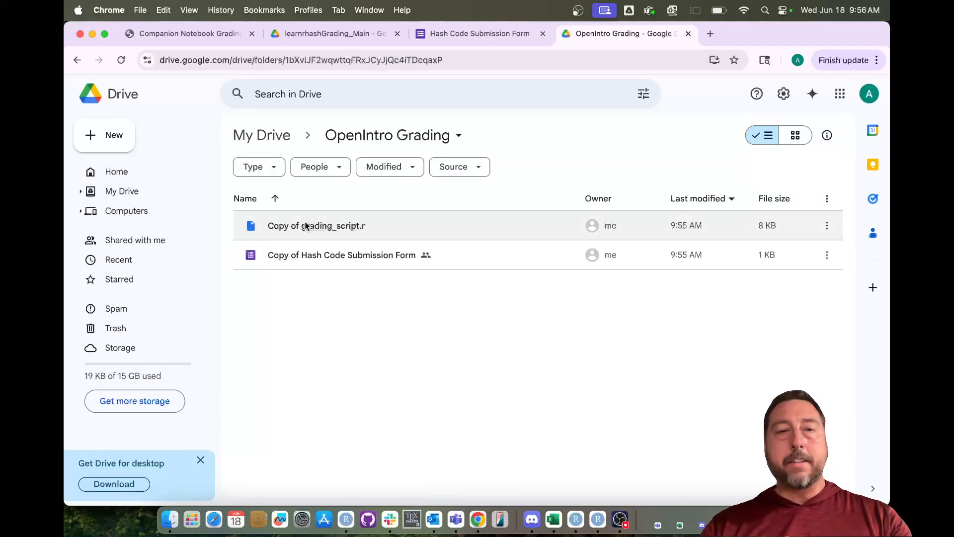
{"action": "right_click", "coordinate": [304, 226]}
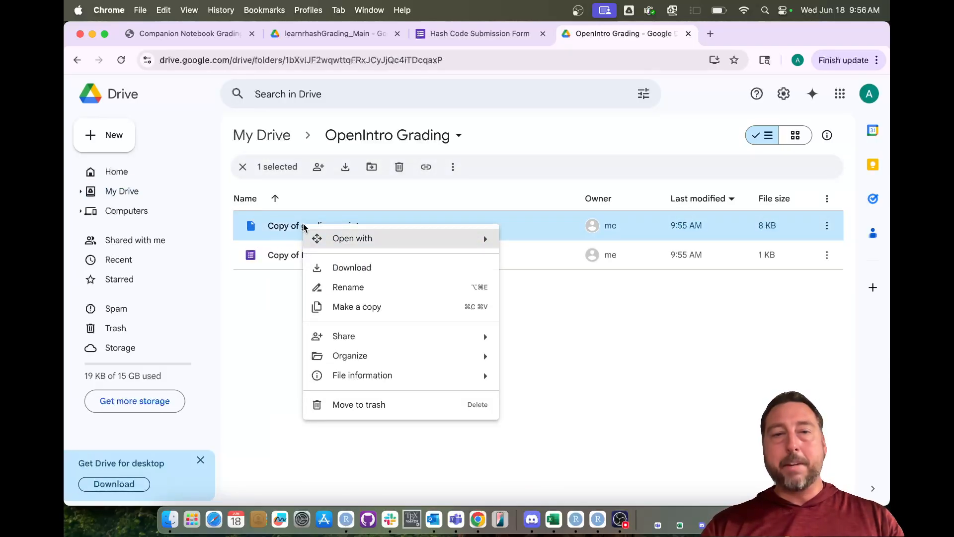
{"action": "left_click", "coordinate": [343, 286]}
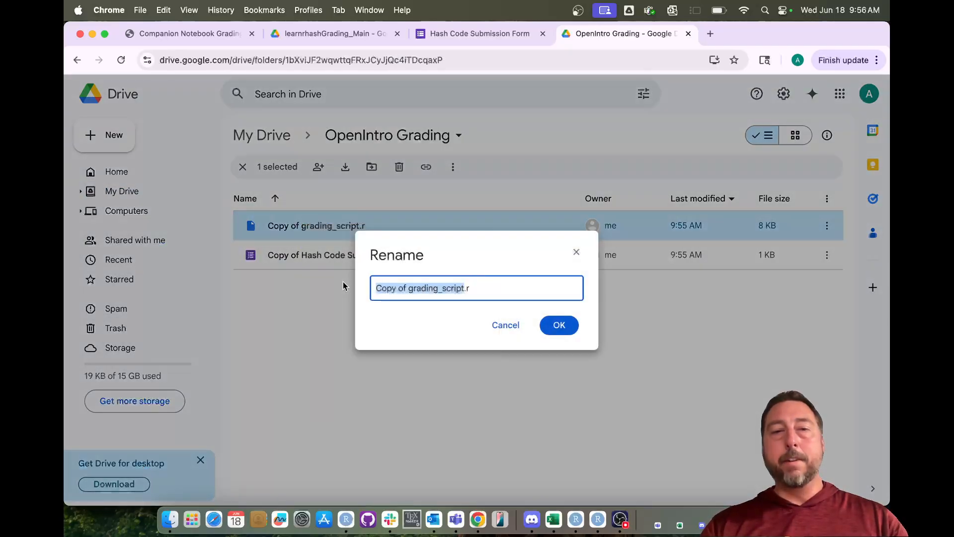
{"action": "left_click", "coordinate": [411, 288]}
{"action": "key", "text": "BackSpace"}
{"action": "key", "text": "BackSpace"}
{"action": "key", "text": "BackSpace"}
{"action": "key", "text": "BackSpace"}
{"action": "key", "text": "BackSpace"}
{"action": "key", "text": "BackSpace"}
{"action": "key", "text": "BackSpace"}
{"action": "key", "text": "BackSpace"}
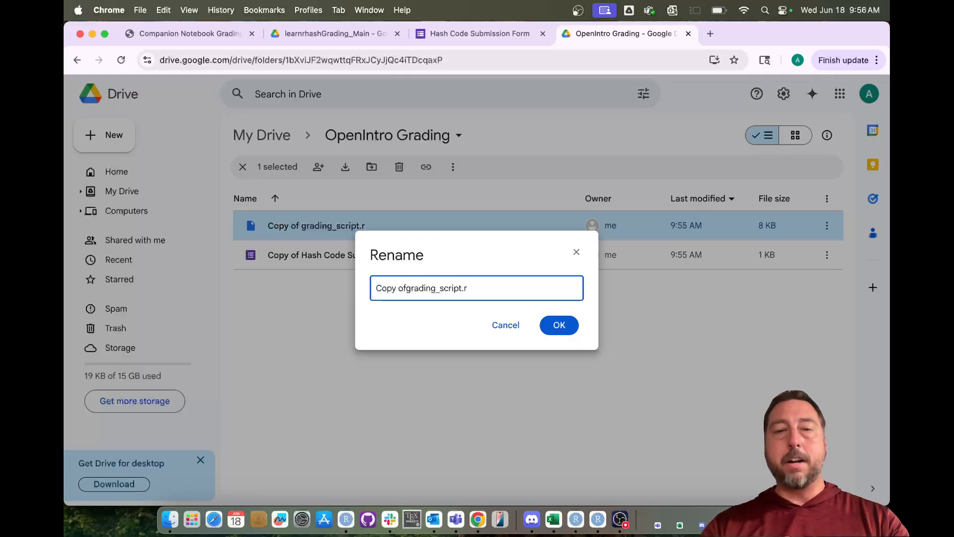
{"action": "left_click", "coordinate": [559, 325]}
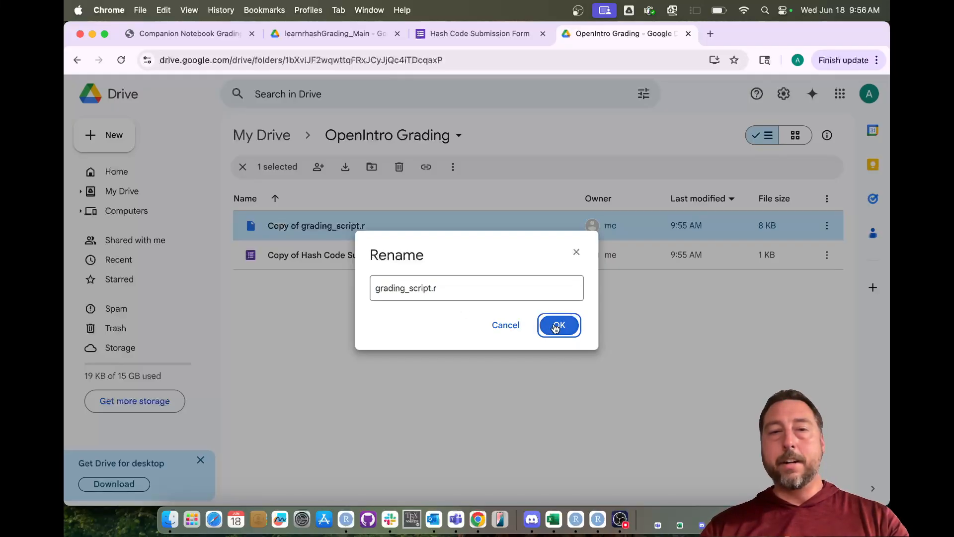
- Rename the form copy to 'Hash Code Submission Form' and open it for editing
{"action": "right_click", "coordinate": [314, 229]}
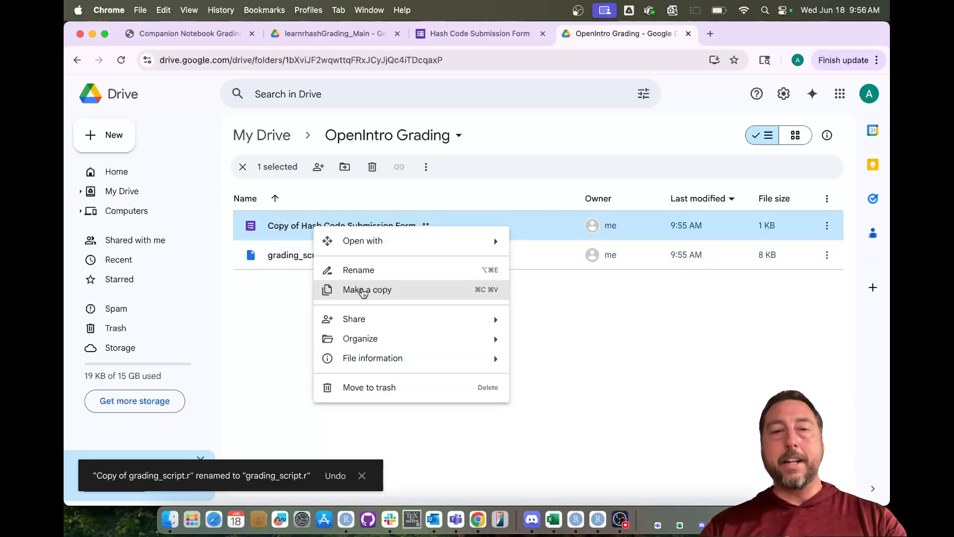
{"action": "left_click", "coordinate": [366, 272]}
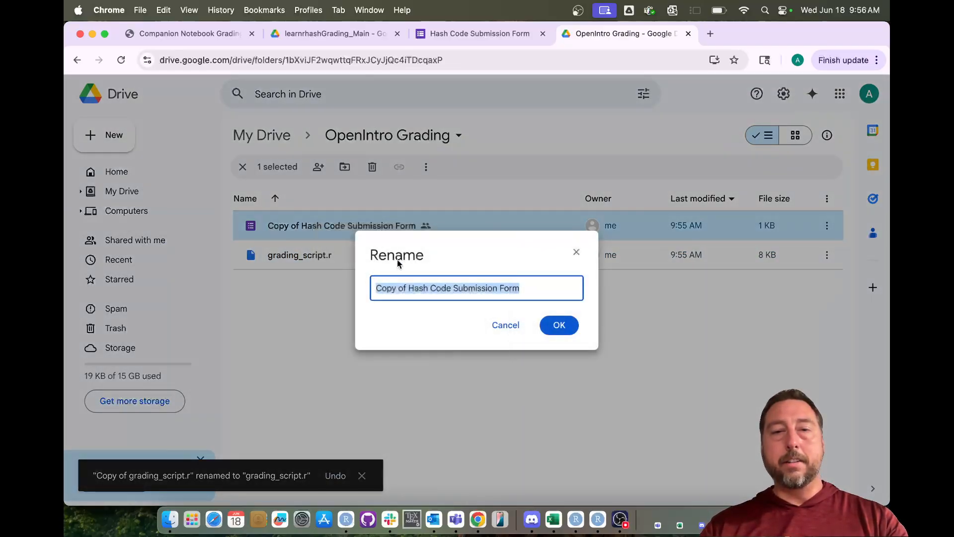
{"action": "left_click", "coordinate": [408, 288]}
{"action": "key", "text": "BackSpace"}
{"action": "key", "text": "BackSpace"}
{"action": "key", "text": "BackSpace"}
{"action": "key", "text": "BackSpace"}
{"action": "key", "text": "BackSpace"}
{"action": "key", "text": "BackSpace"}
{"action": "key", "text": "BackSpace"}
{"action": "key", "text": "BackSpace"}
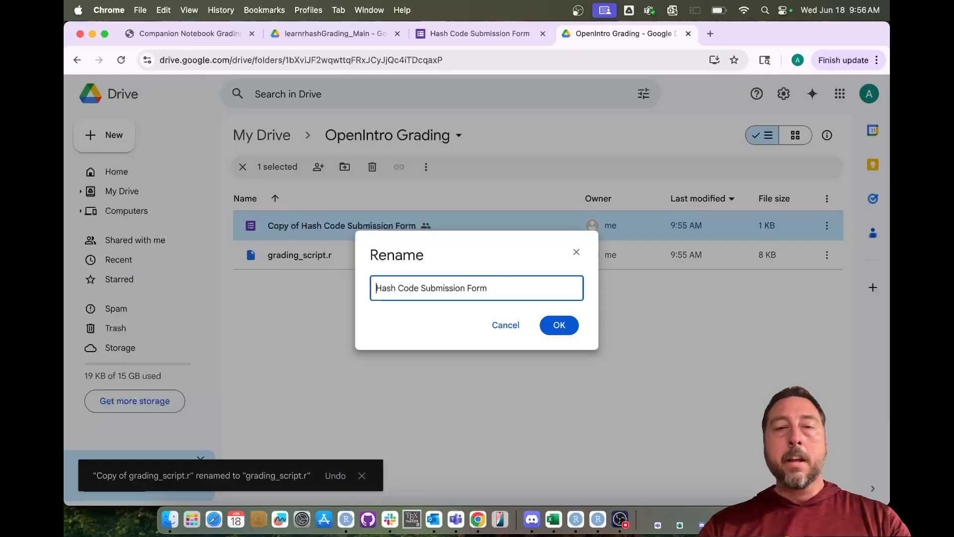
{"action": "left_click", "coordinate": [559, 325]}
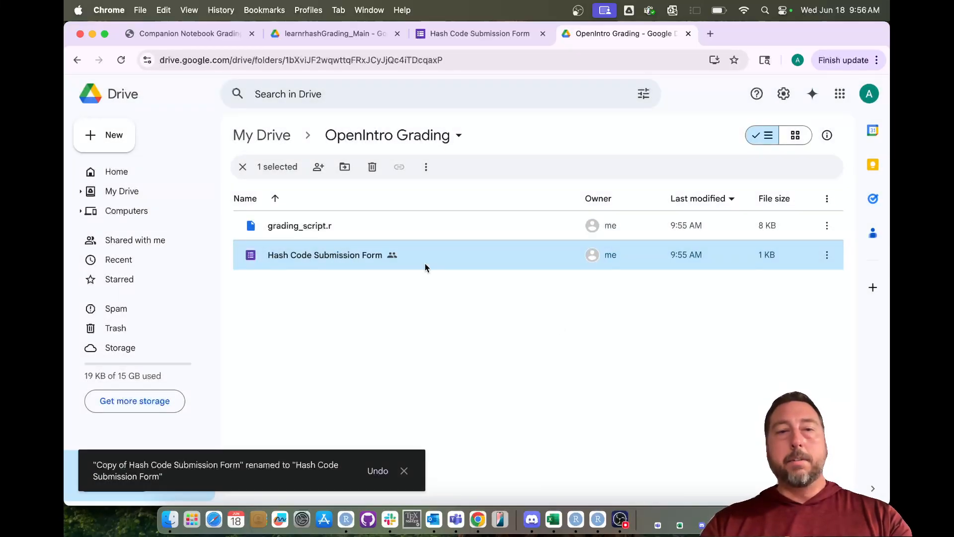
{"action": "double_click", "coordinate": [308, 256]}
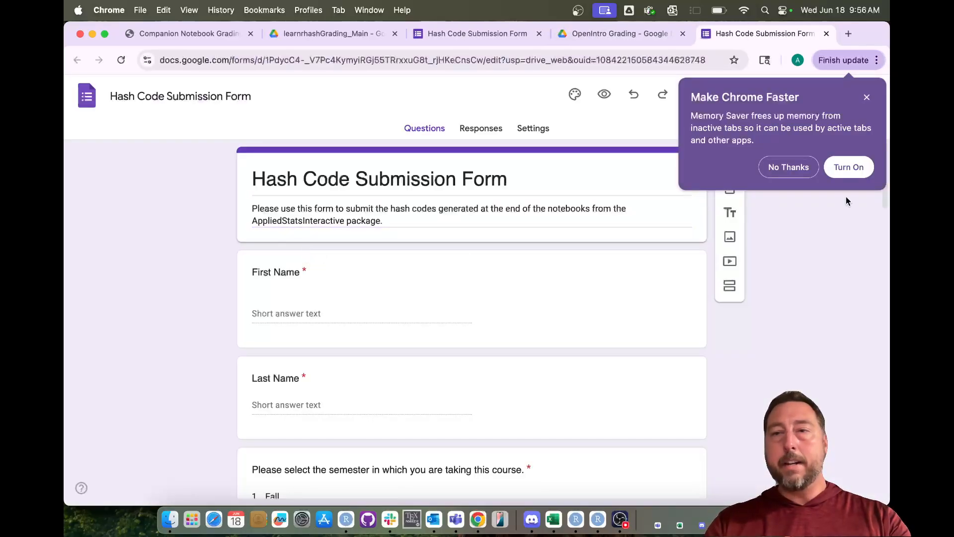
{"action": "left_click", "coordinate": [867, 98]}
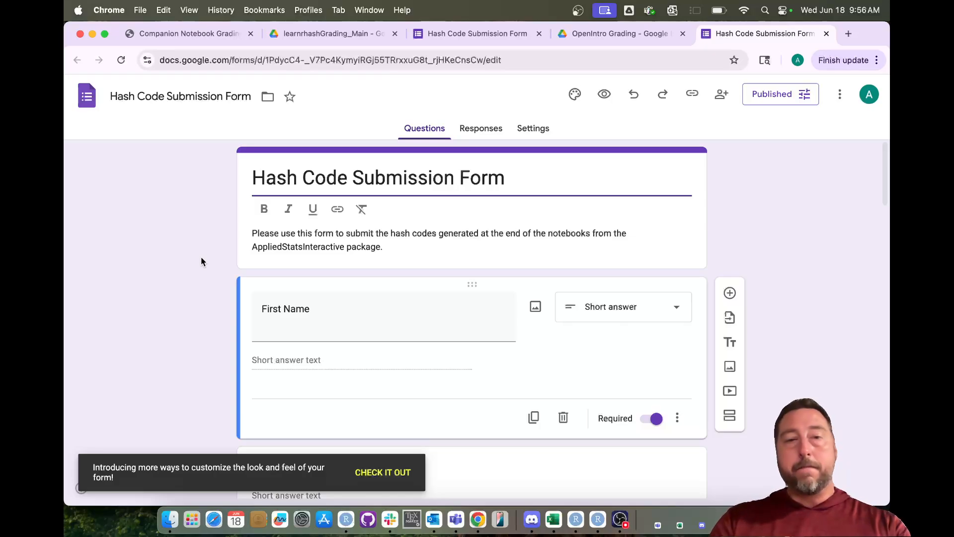
{"action": "scroll", "coordinate": [201, 261], "scroll_direction": "down", "scroll_amount": 3}
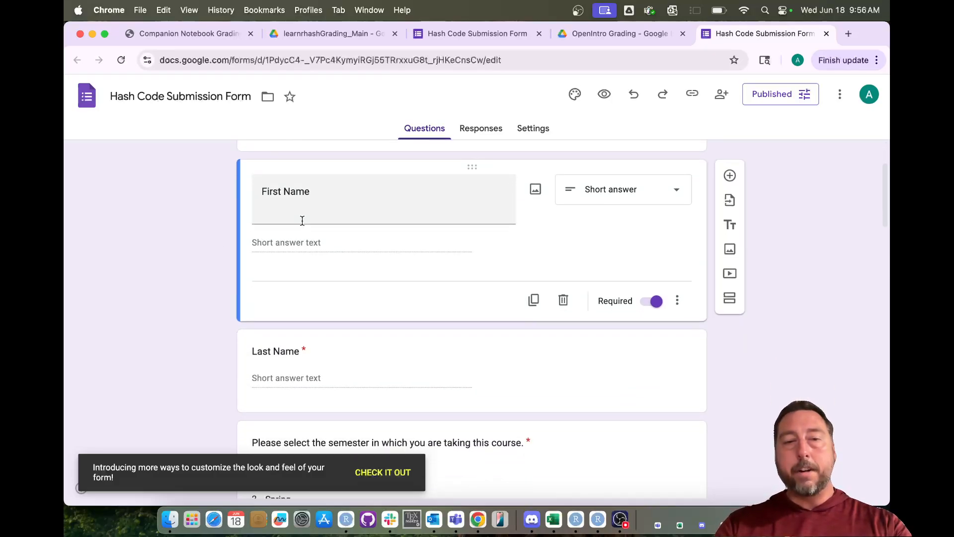
{"action": "scroll", "coordinate": [301, 226], "scroll_direction": "down", "scroll_amount": 2}
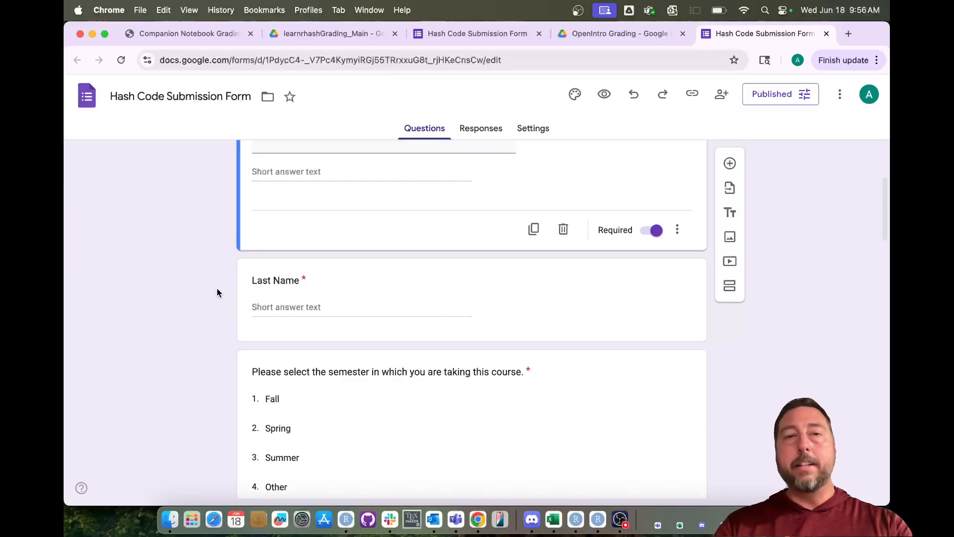
{"action": "scroll", "coordinate": [214, 282], "scroll_direction": "up", "scroll_amount": 1}
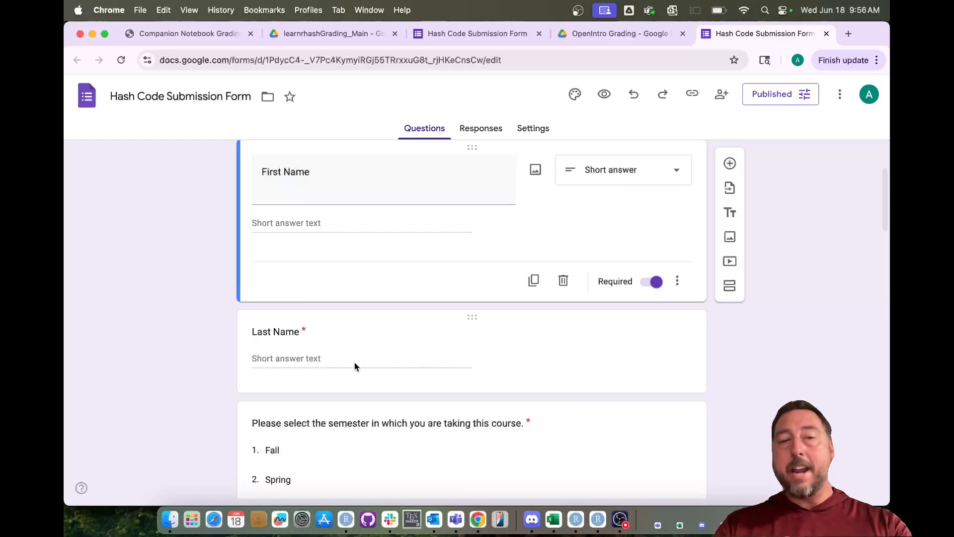
{"action": "left_click", "coordinate": [553, 380]}
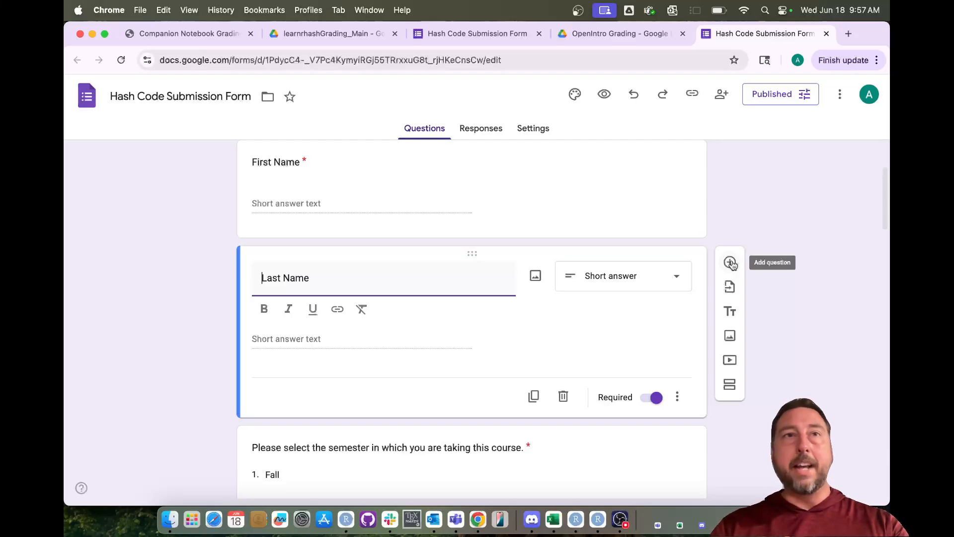
{"action": "left_click", "coordinate": [223, 312]}
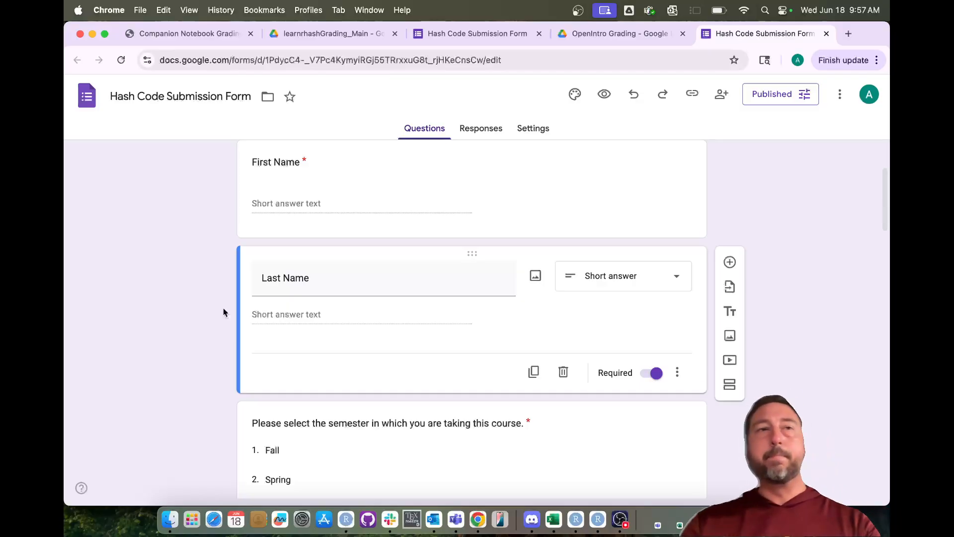
- Review the form's questions in the editor, then switch to its live respondent view
{"action": "scroll", "coordinate": [218, 329], "scroll_direction": "down", "scroll_amount": 5}
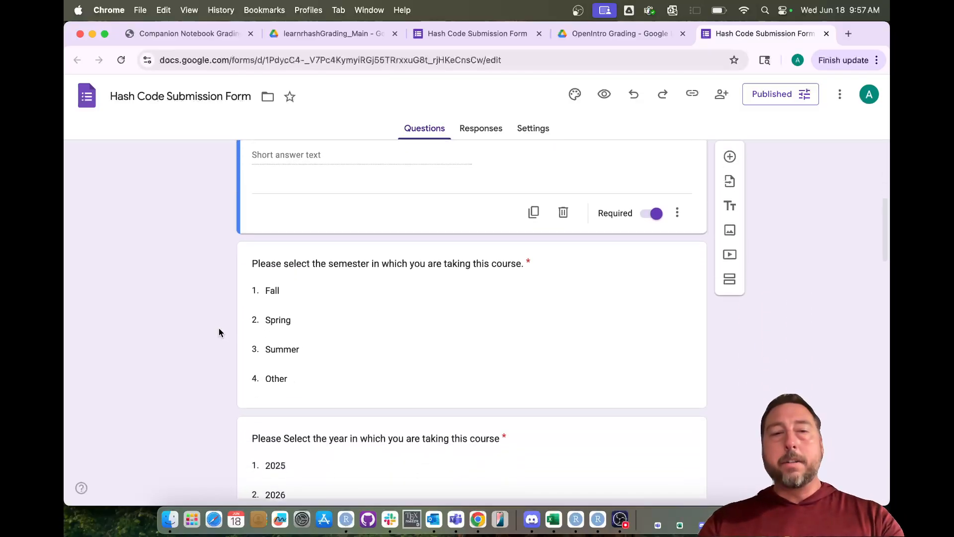
{"action": "scroll", "coordinate": [228, 332], "scroll_direction": "down", "scroll_amount": 1}
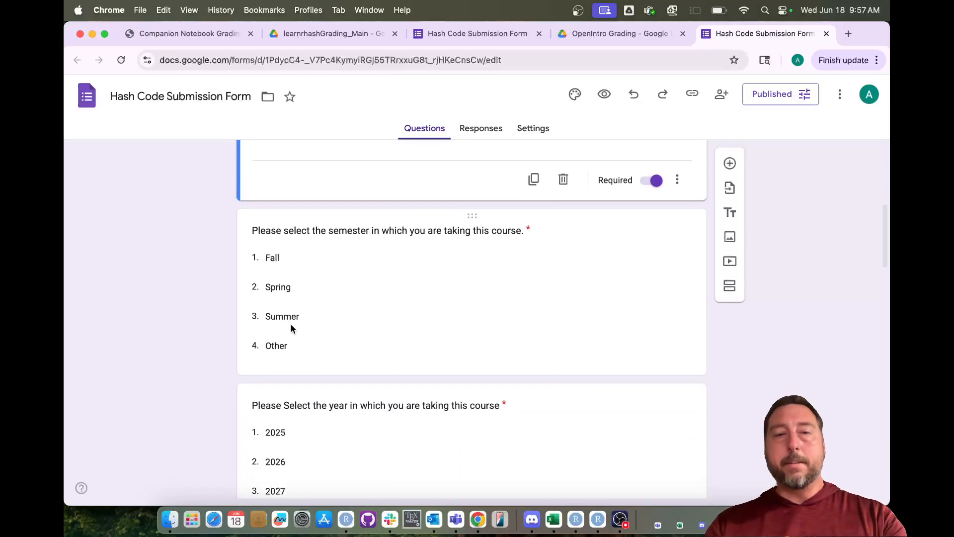
{"action": "scroll", "coordinate": [198, 342], "scroll_direction": "down", "scroll_amount": 3}
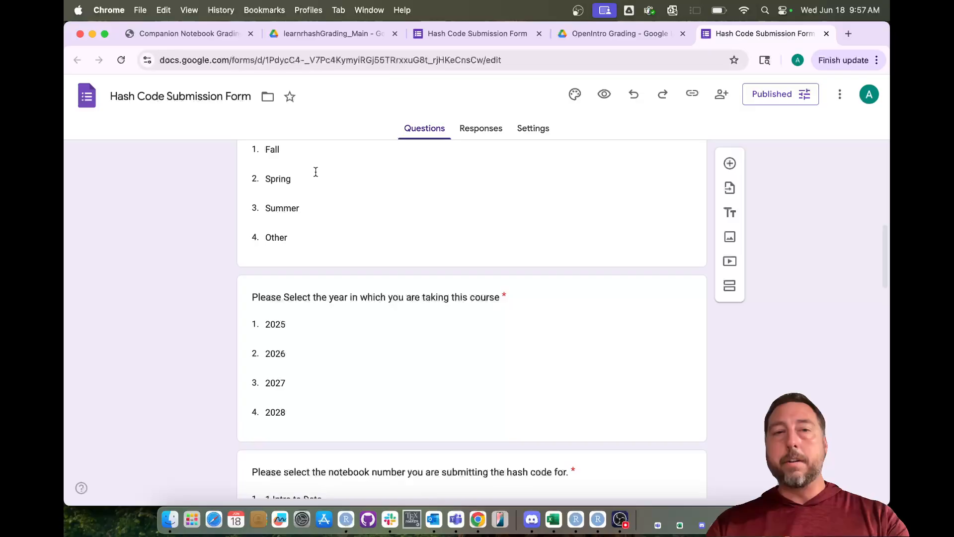
{"action": "scroll", "coordinate": [206, 281], "scroll_direction": "up", "scroll_amount": 1}
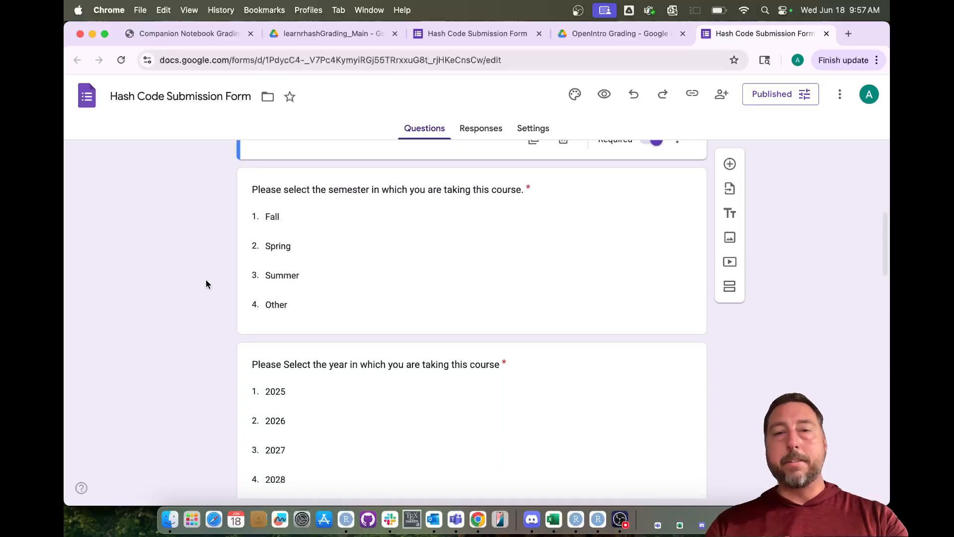
{"action": "scroll", "coordinate": [206, 281], "scroll_direction": "down", "scroll_amount": 1}
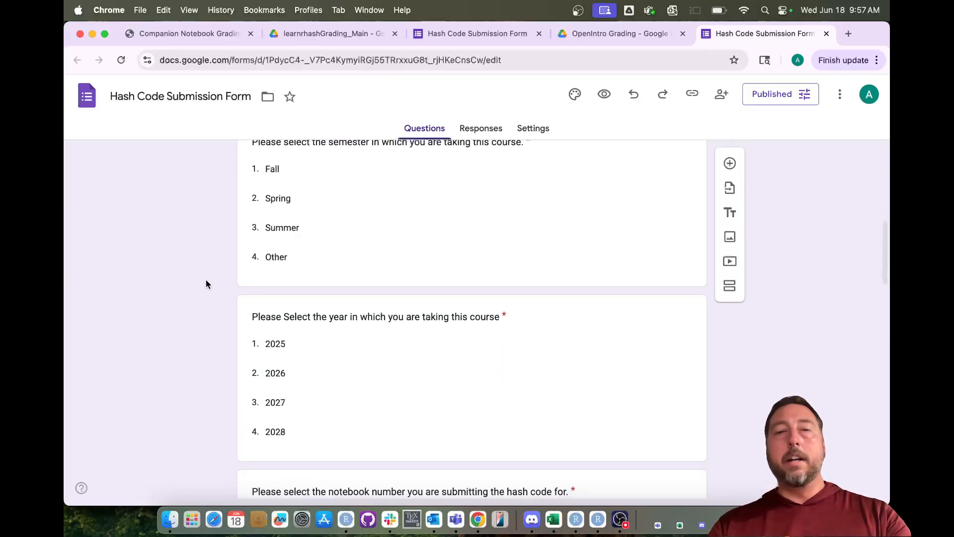
{"action": "scroll", "coordinate": [320, 347], "scroll_direction": "down", "scroll_amount": 3}
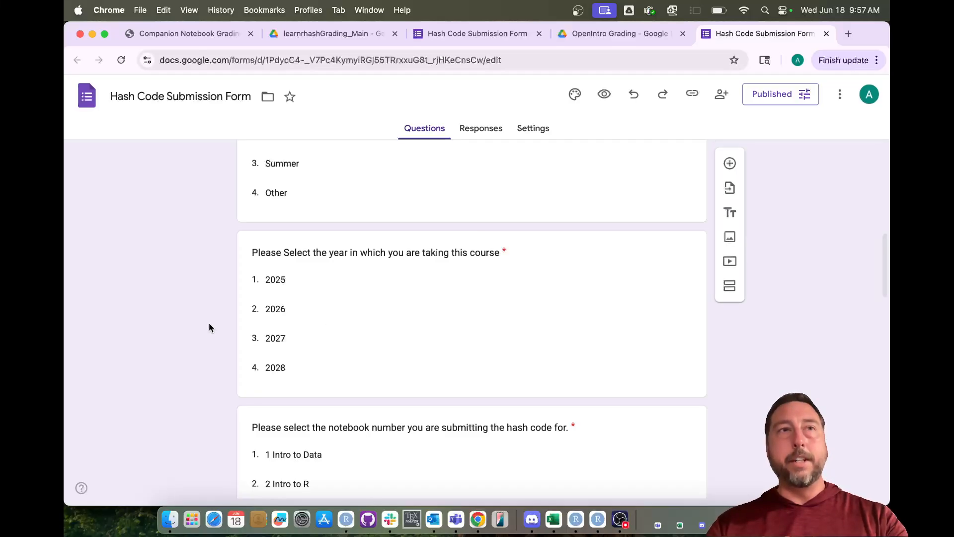
{"action": "scroll", "coordinate": [208, 324], "scroll_direction": "down", "scroll_amount": 10}
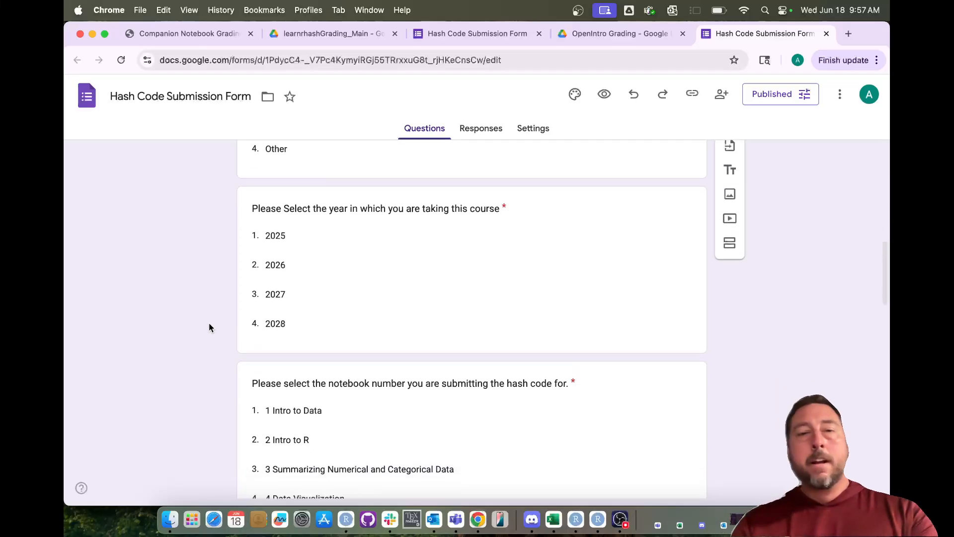
{"action": "scroll", "coordinate": [209, 323], "scroll_direction": "down", "scroll_amount": 3}
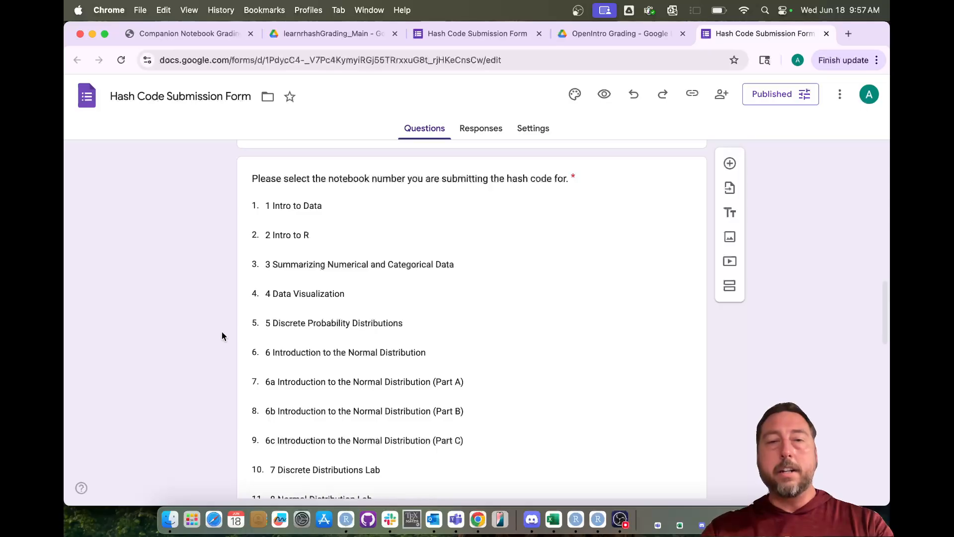
{"action": "scroll", "coordinate": [222, 332], "scroll_direction": "down", "scroll_amount": 15}
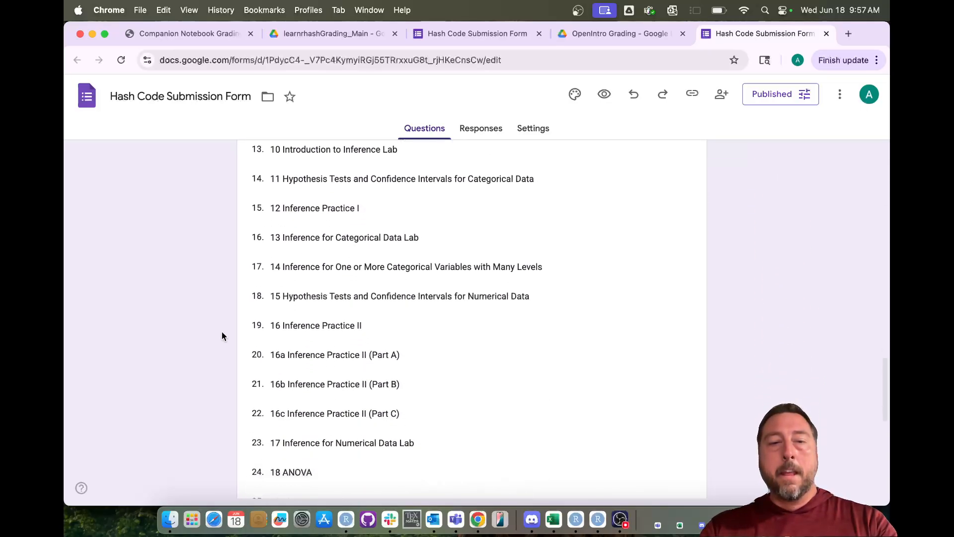
{"action": "scroll", "coordinate": [222, 332], "scroll_direction": "down", "scroll_amount": 2}
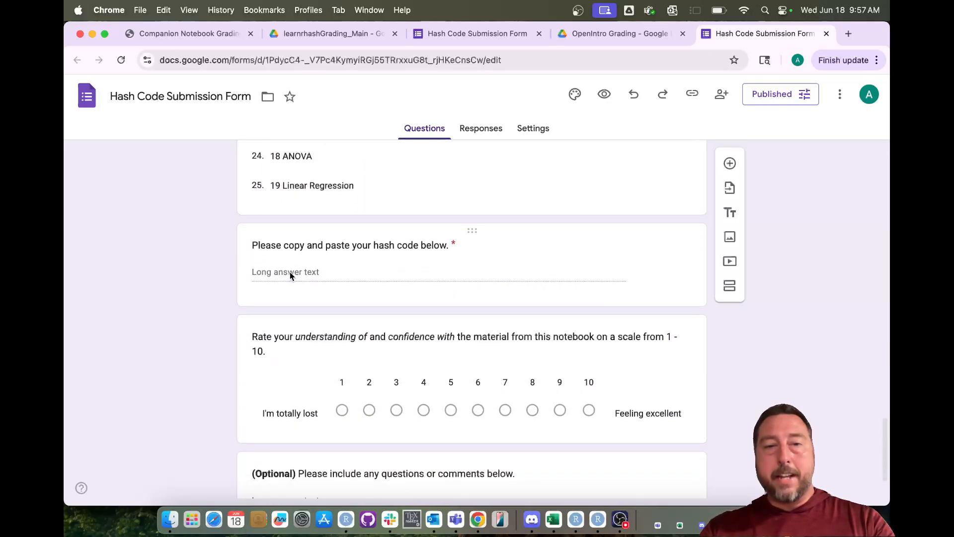
{"action": "scroll", "coordinate": [213, 339], "scroll_direction": "down", "scroll_amount": 3}
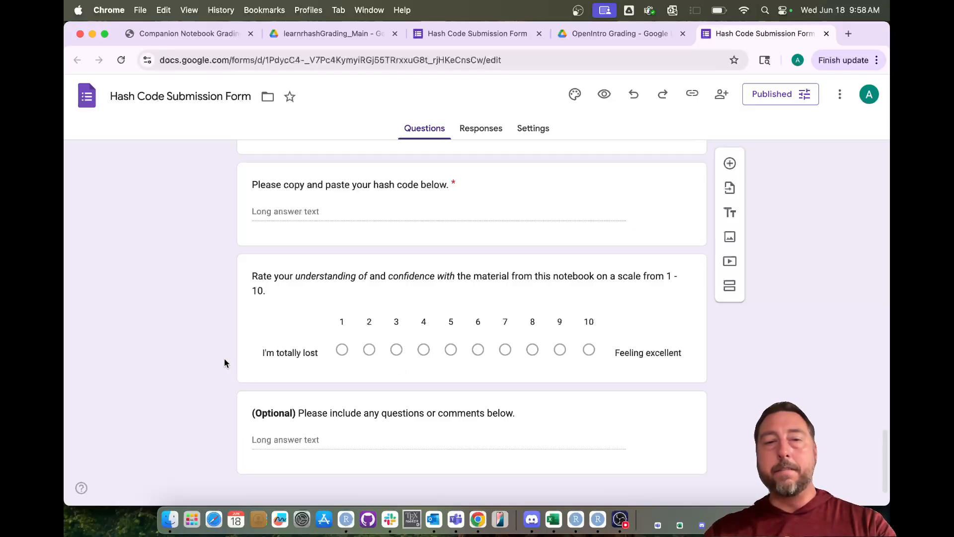
{"action": "scroll", "coordinate": [225, 358], "scroll_direction": "down", "scroll_amount": 1}
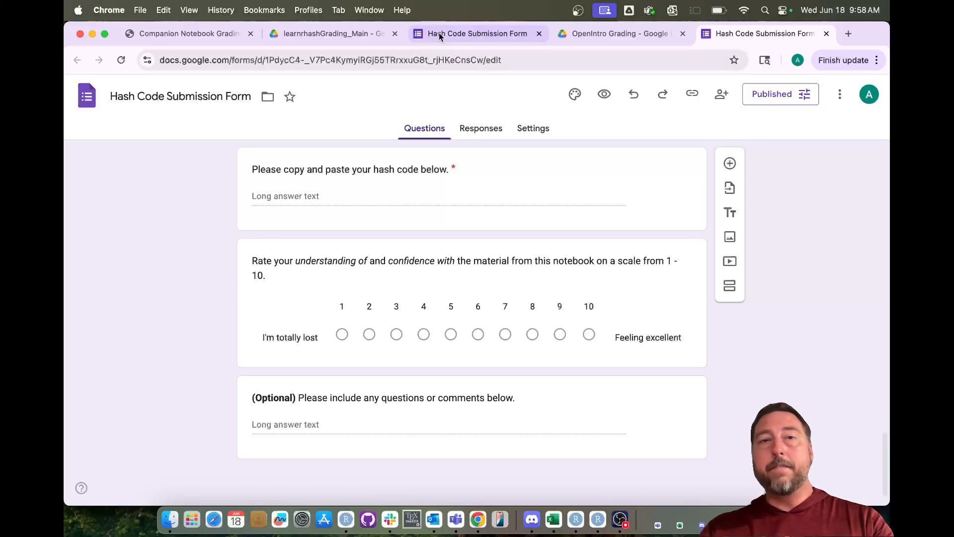
{"action": "left_click", "coordinate": [466, 34]}
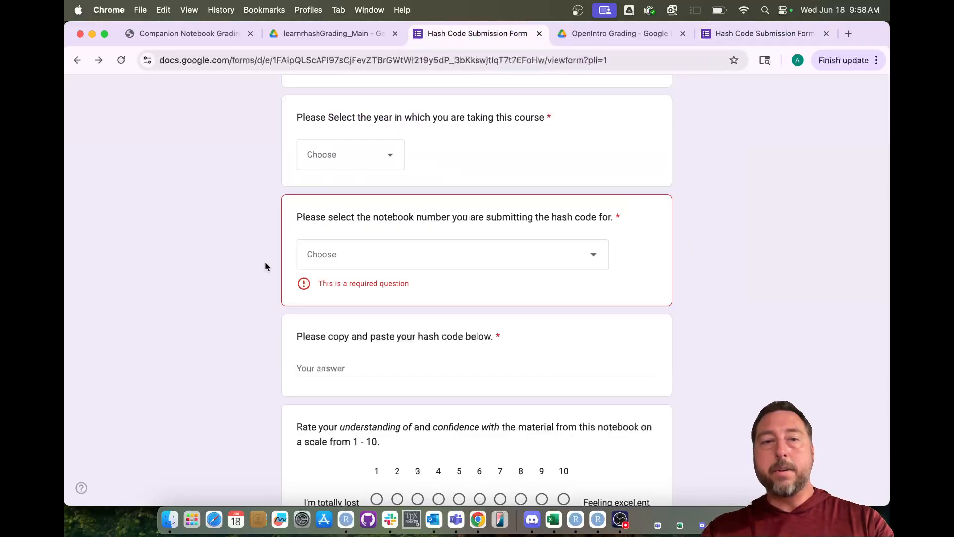
- Return to the top of the live form and switch to RStudio
{"action": "scroll", "coordinate": [265, 263], "scroll_direction": "up", "scroll_amount": 10}
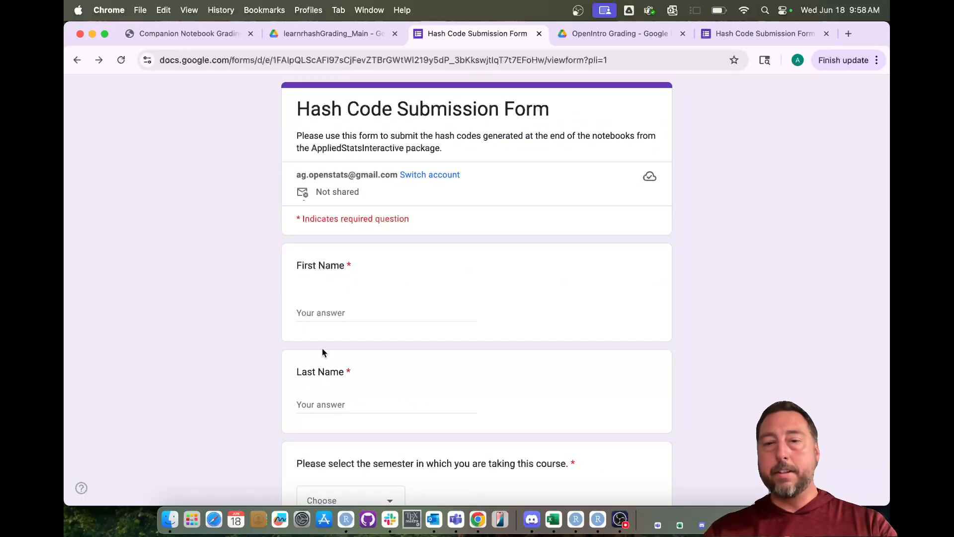
{"action": "left_click", "coordinate": [598, 519]}
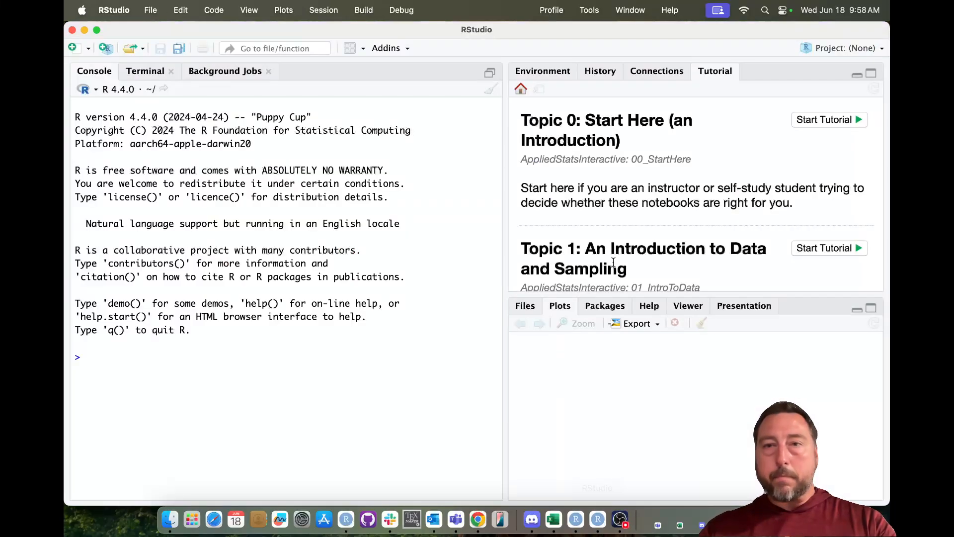
- Start the Topic 5 tutorial in a maximized separate window and go to its first section
{"action": "scroll", "coordinate": [677, 259], "scroll_direction": "down", "scroll_amount": 10}
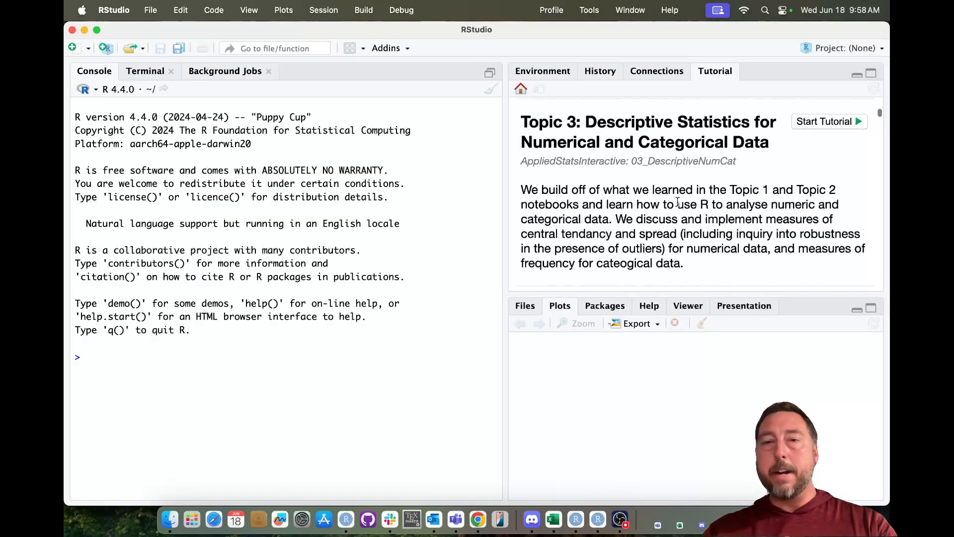
{"action": "scroll", "coordinate": [677, 203], "scroll_direction": "down", "scroll_amount": 7}
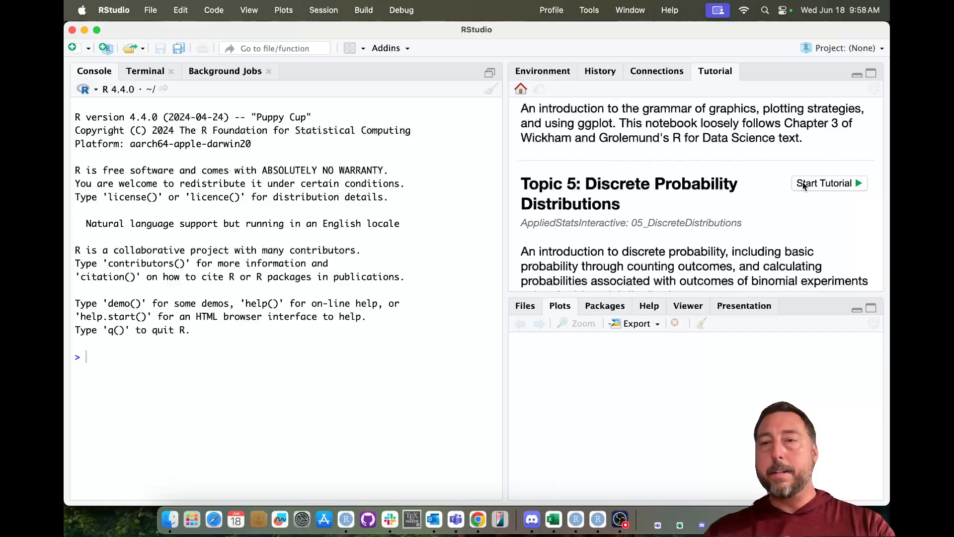
{"action": "left_click", "coordinate": [803, 183]}
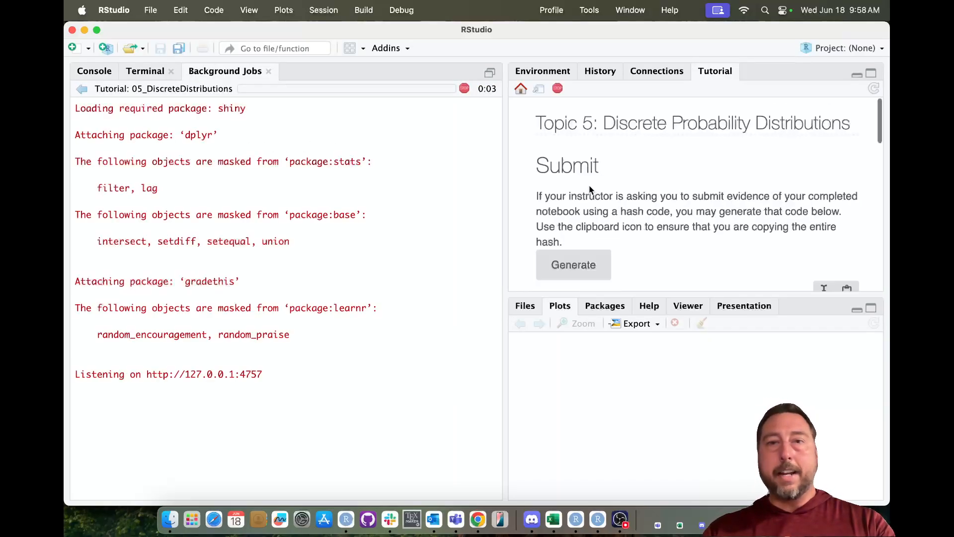
{"action": "left_click", "coordinate": [538, 90]}
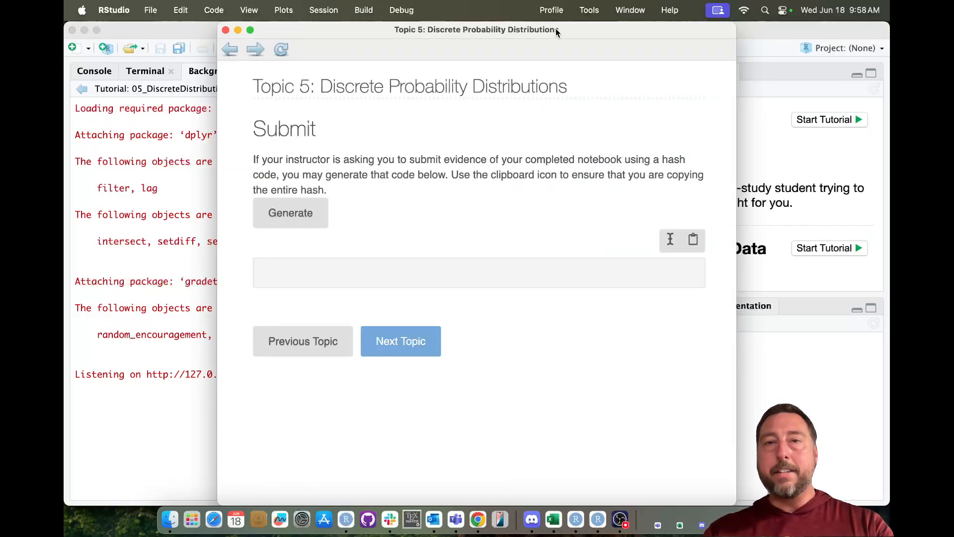
{"action": "double_click", "coordinate": [557, 29]}
{"action": "left_click", "coordinate": [111, 155]}
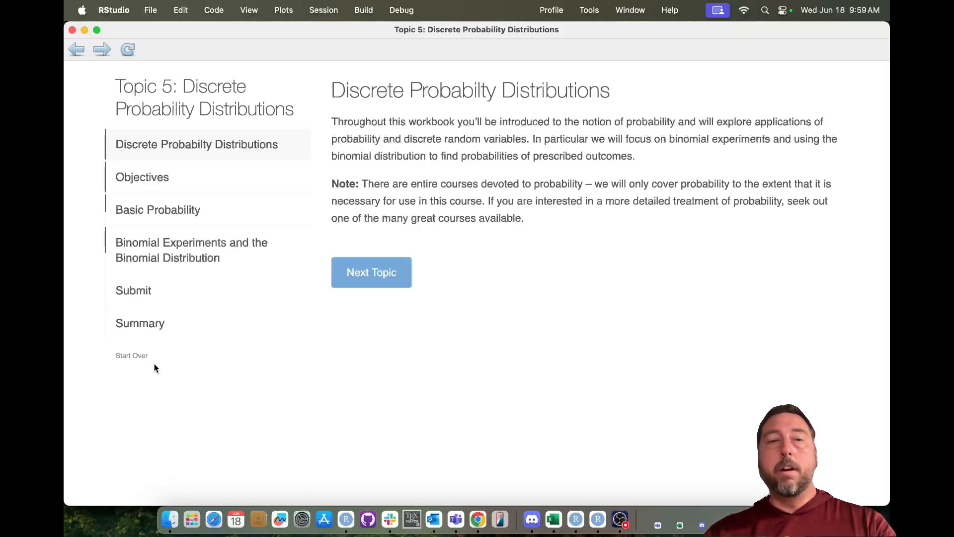
- Generate the Topic 5 hash code in the Submit section and copy it to the clipboard
{"action": "left_click", "coordinate": [178, 299]}
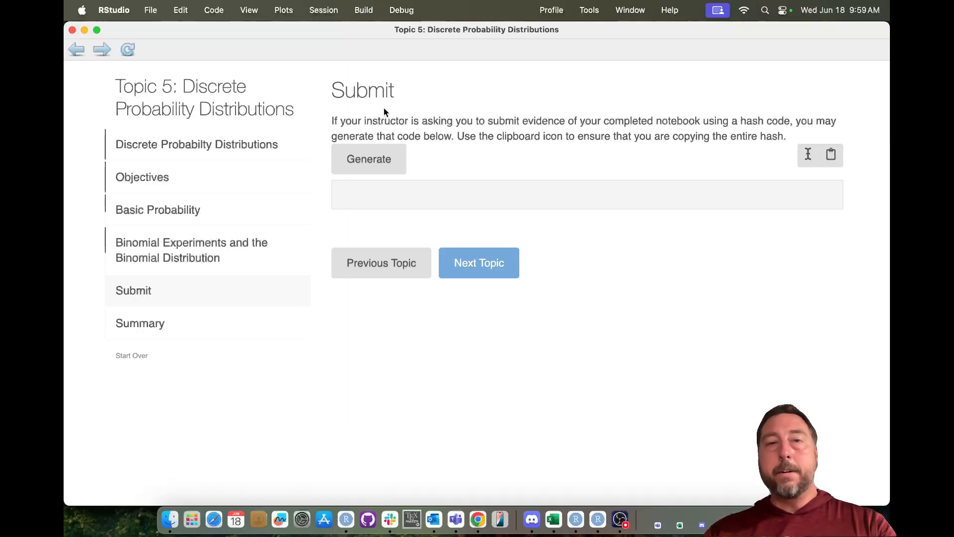
{"action": "left_click", "coordinate": [373, 164]}
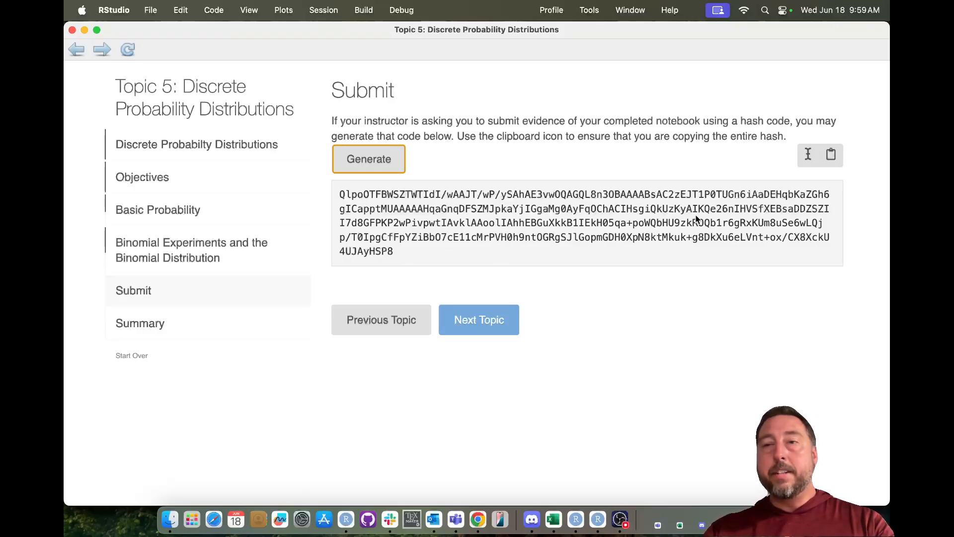
{"action": "left_click", "coordinate": [833, 160]}
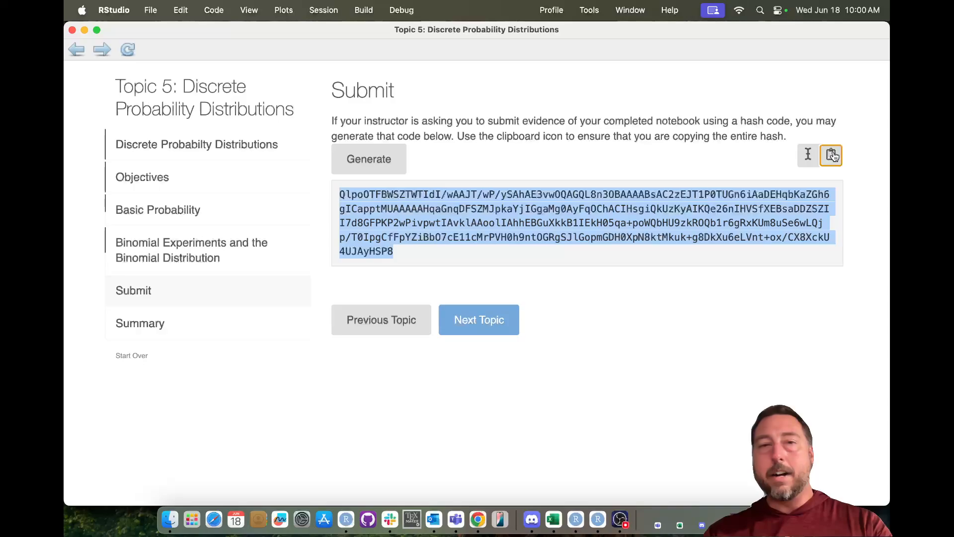
{"action": "left_click", "coordinate": [478, 520]}
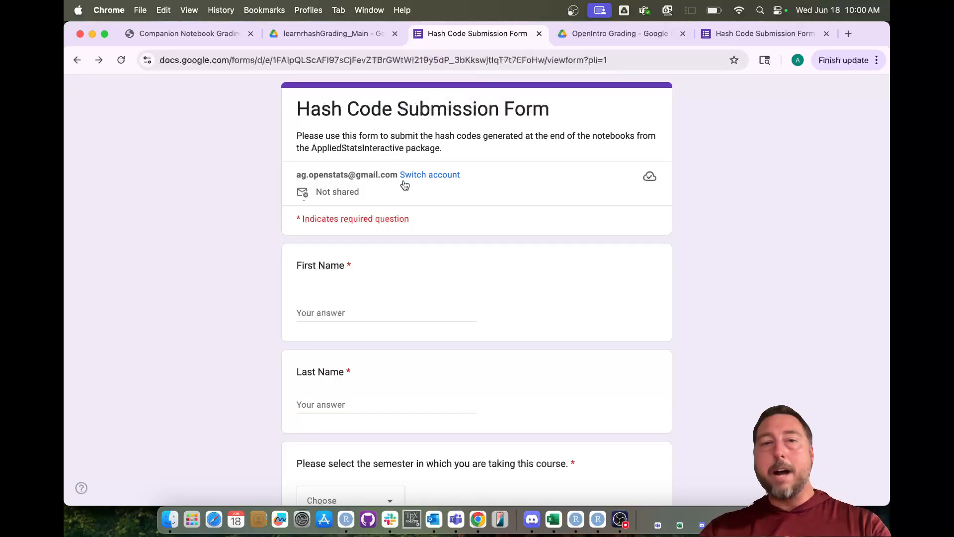
- Enter the respondent's first and last name in the submission form
{"action": "left_click", "coordinate": [358, 309]}
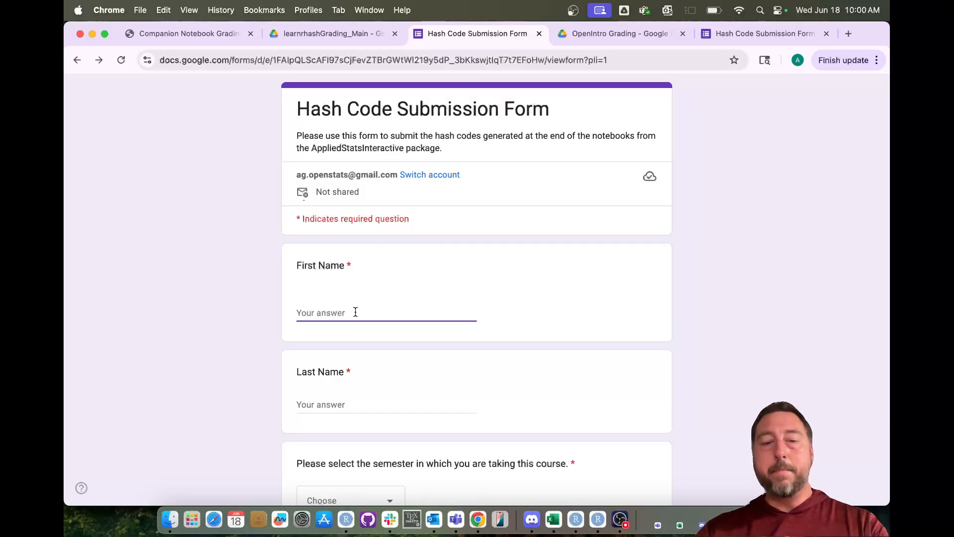
{"action": "key", "text": "Tab"}
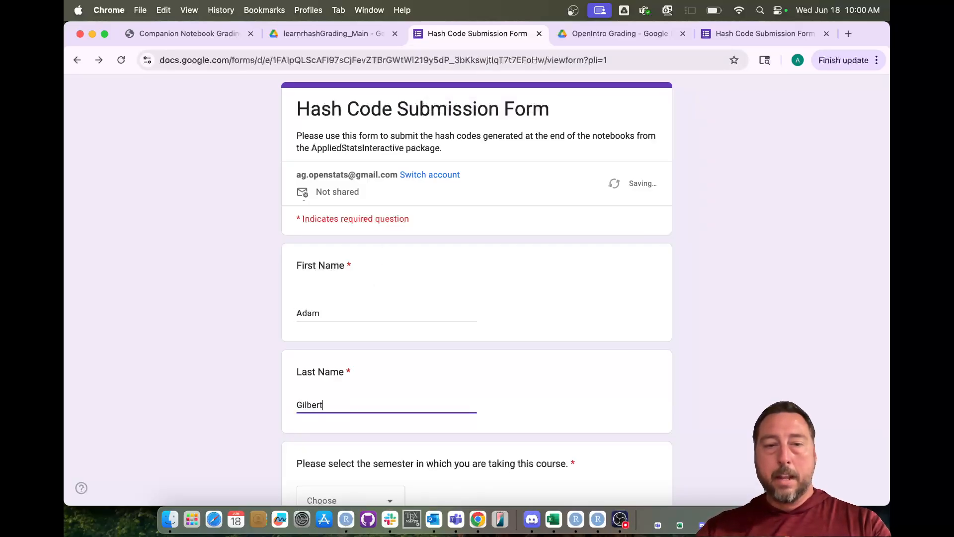
- Choose Spring as the semester and 2025 as the course year
{"action": "scroll", "coordinate": [354, 331], "scroll_direction": "down", "scroll_amount": 5}
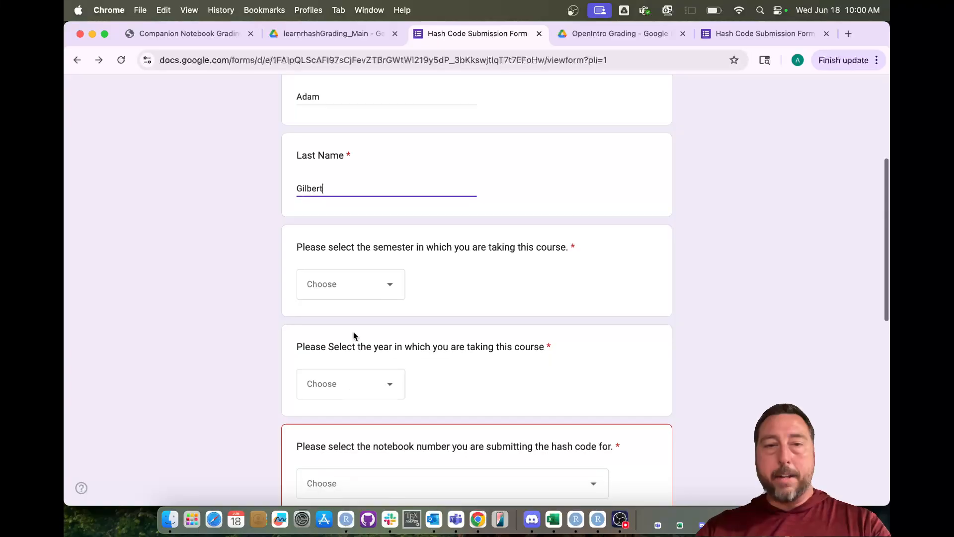
{"action": "left_click", "coordinate": [381, 293]}
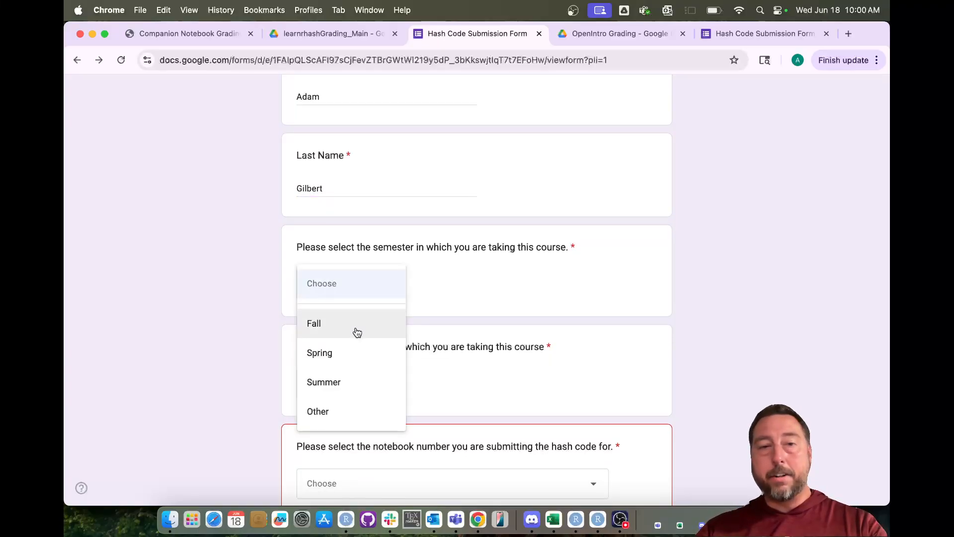
{"action": "left_click", "coordinate": [353, 352]}
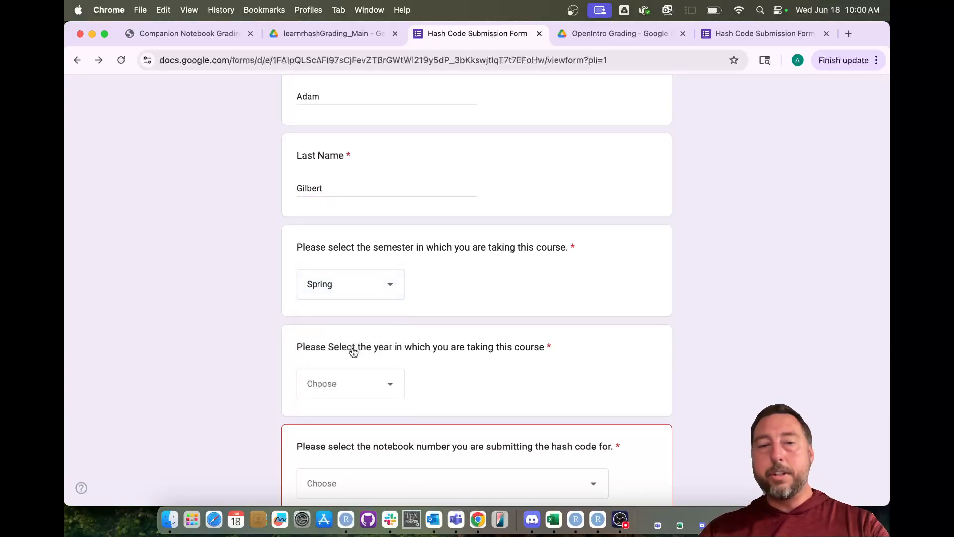
{"action": "scroll", "coordinate": [351, 351], "scroll_direction": "down", "scroll_amount": 2}
{"action": "left_click", "coordinate": [351, 335]}
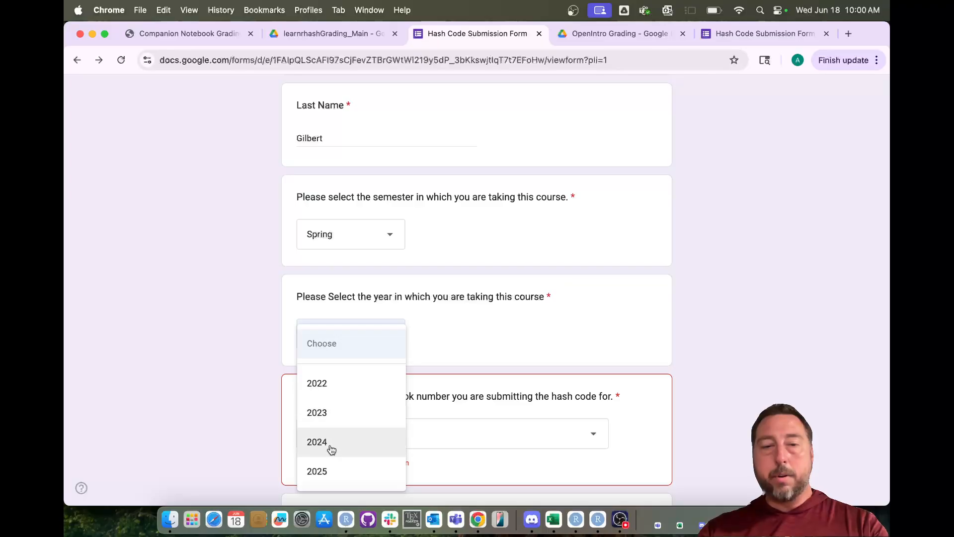
{"action": "left_click", "coordinate": [325, 472]}
{"action": "scroll", "coordinate": [262, 364], "scroll_direction": "down", "scroll_amount": 5}
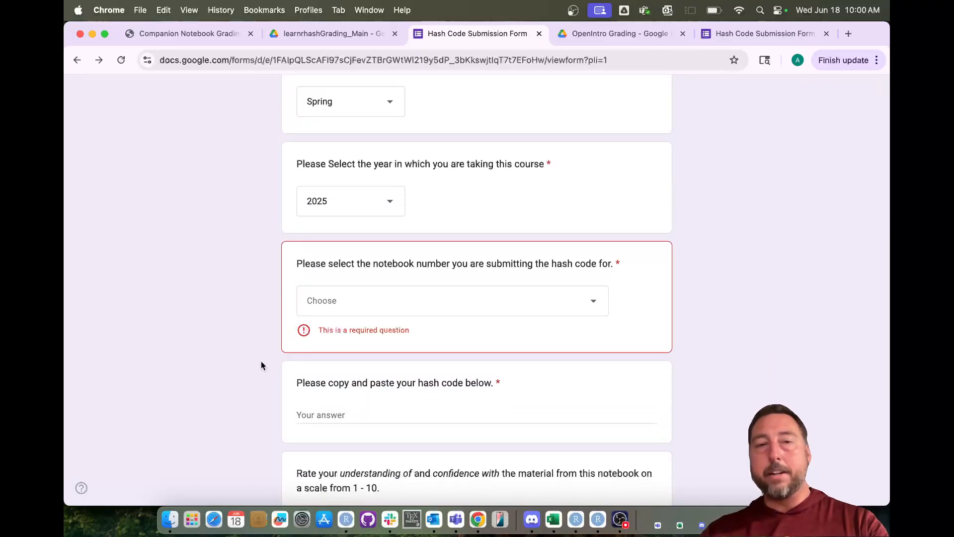
{"action": "scroll", "coordinate": [261, 365], "scroll_direction": "down", "scroll_amount": 1}
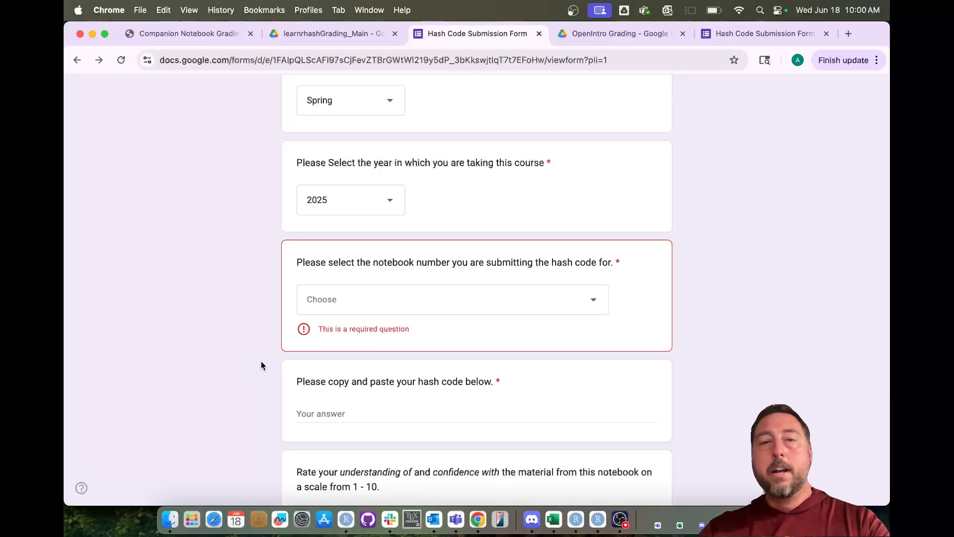
{"action": "left_click", "coordinate": [372, 301]}
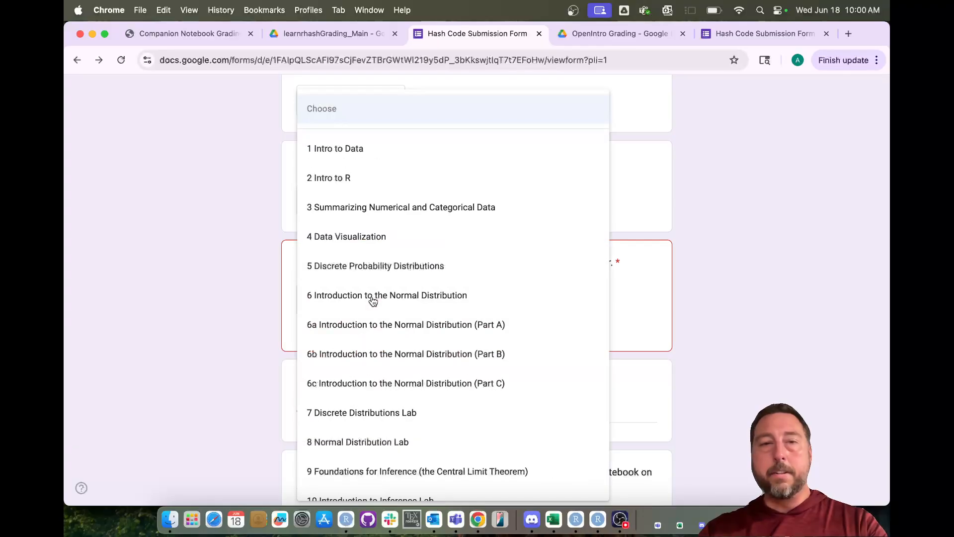
- Choose notebook 5 Discrete Probability Distributions, paste the hash code, and rate confidence 4
{"action": "left_click", "coordinate": [337, 277]}
{"action": "scroll", "coordinate": [269, 352], "scroll_direction": "down", "scroll_amount": 3}
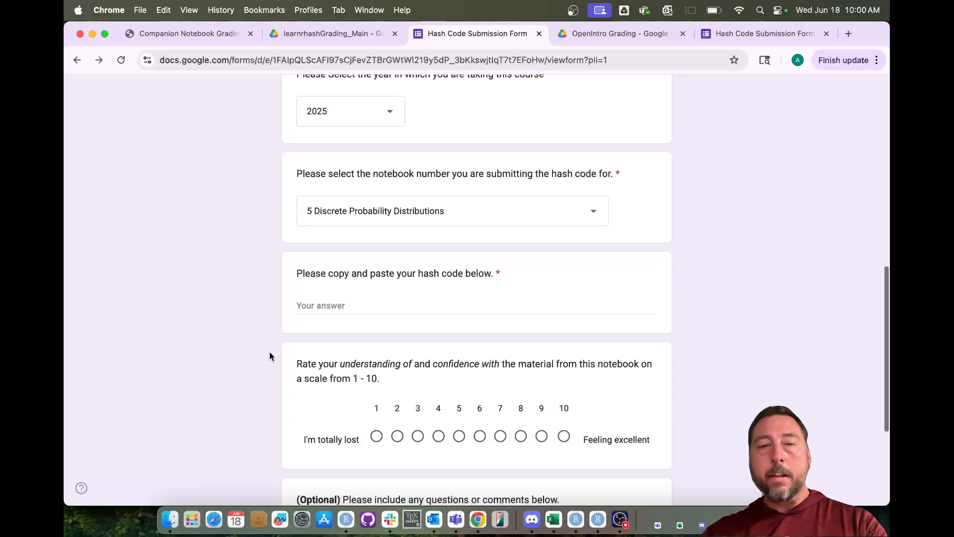
{"action": "left_click", "coordinate": [332, 288]}
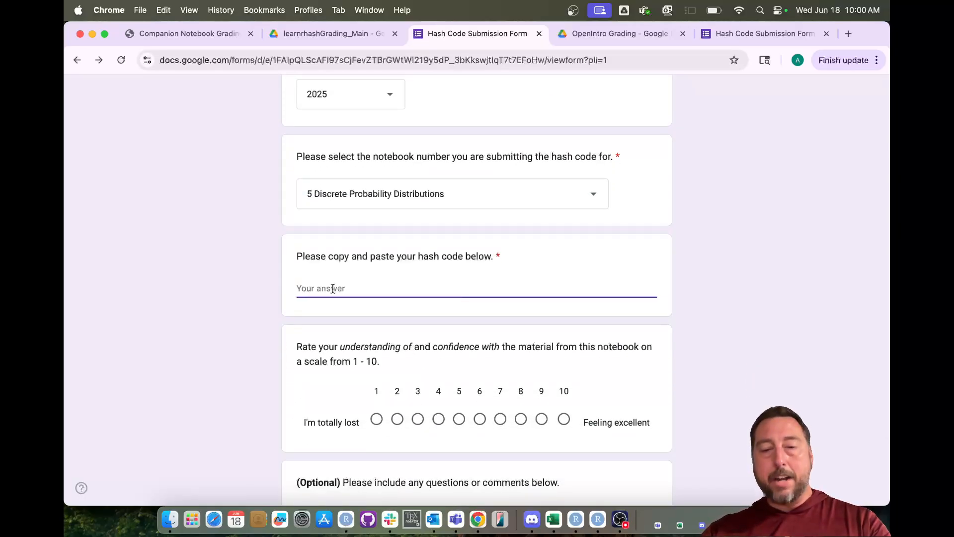
{"action": "type", "text": "QlpoOTFBWSZTWTIdl/wAAJT/wP/ySAhAE3vwOQAGQL8n3OBAAAABsAC2zEJT1P0TUGn6iAaDEHqbKaZGh6glCapptMUAAAAAHqaGnqDFSZMJpkaYjIGgaMg0AyFqOChACIHsgiQkUzKyAIKQe26nIHVSfXEBsaDDZSZIl7d8GFPKP2wPivpwtIAvklAAoolIAhhEBGuXkkB1IEkH05qa+poWQbHU9zkROQb1r6gRxKUm8uSe6wLQjp/T0lpgCfFpYZiBbO7cE11cMrPVH0h9ntOGRgSJlGopmGDH0XpN8ktMkuk+g8DkXu6eLVnt+ox/CX8XckU4UJAyHSP8"}
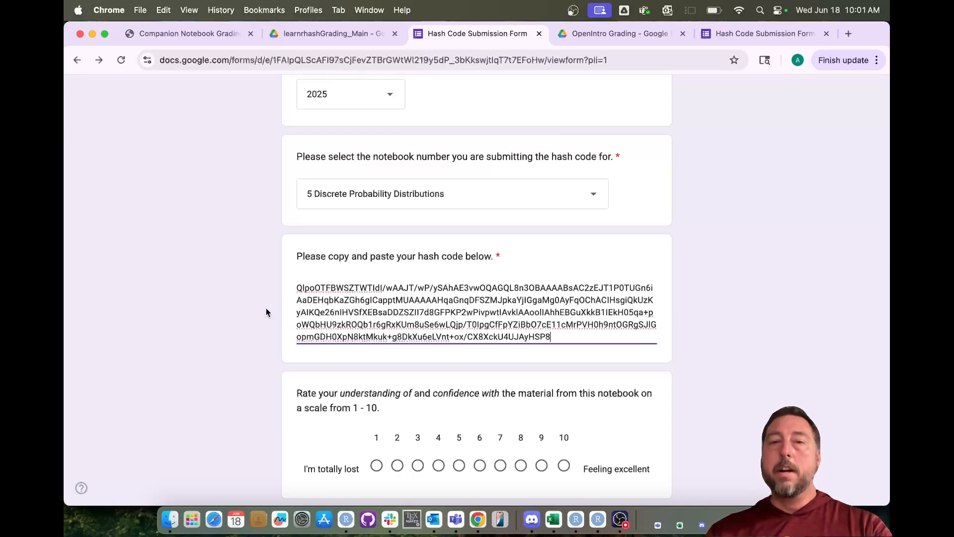
{"action": "scroll", "coordinate": [267, 308], "scroll_direction": "down", "scroll_amount": 5}
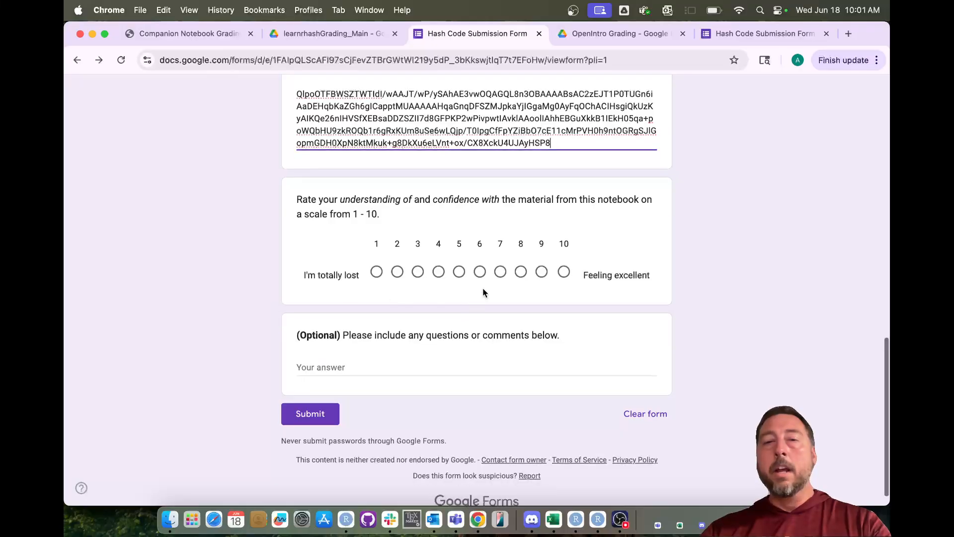
{"action": "left_click", "coordinate": [439, 273]}
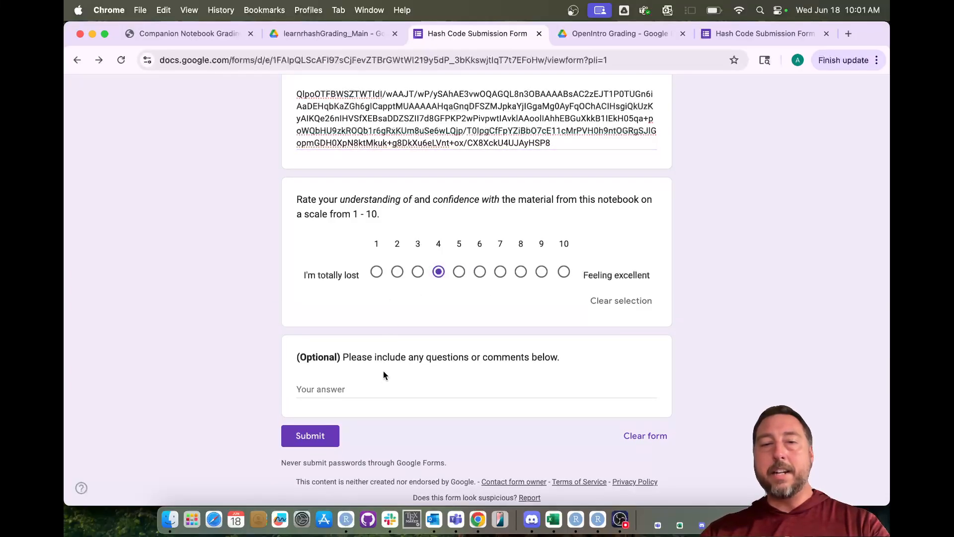
- Add the comment 'I didn't have time to finish' and submit the response
{"action": "left_click", "coordinate": [372, 389]}
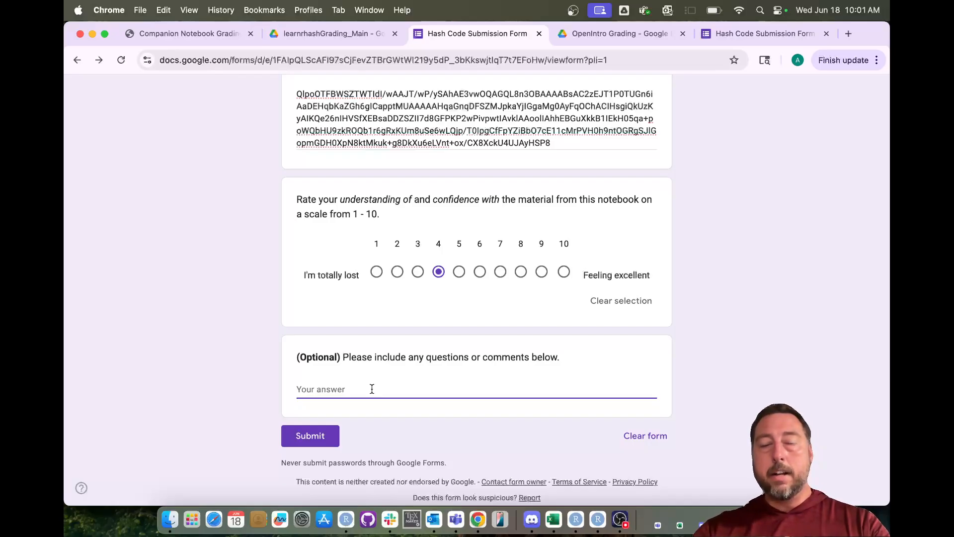
{"action": "type", "text": "I"}
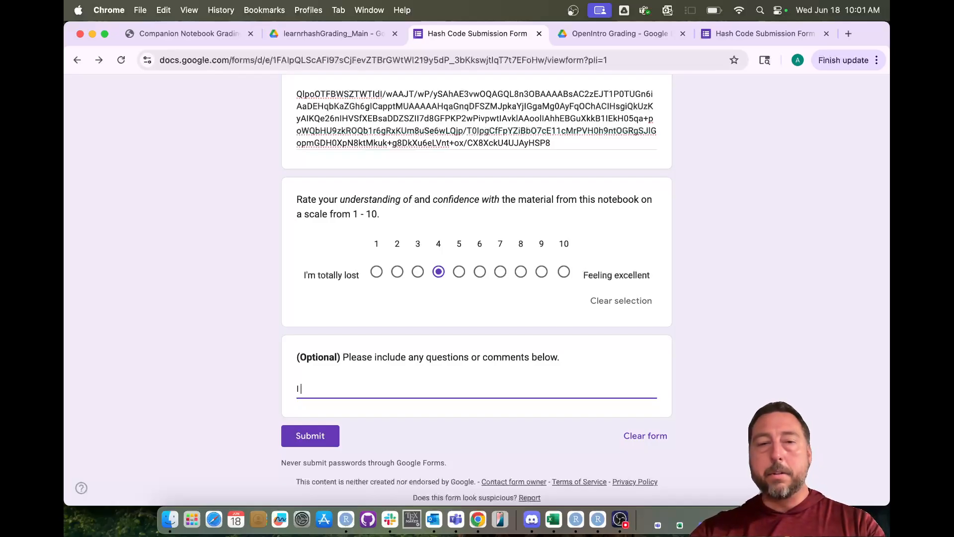
{"action": "type", "text": " didn't"}
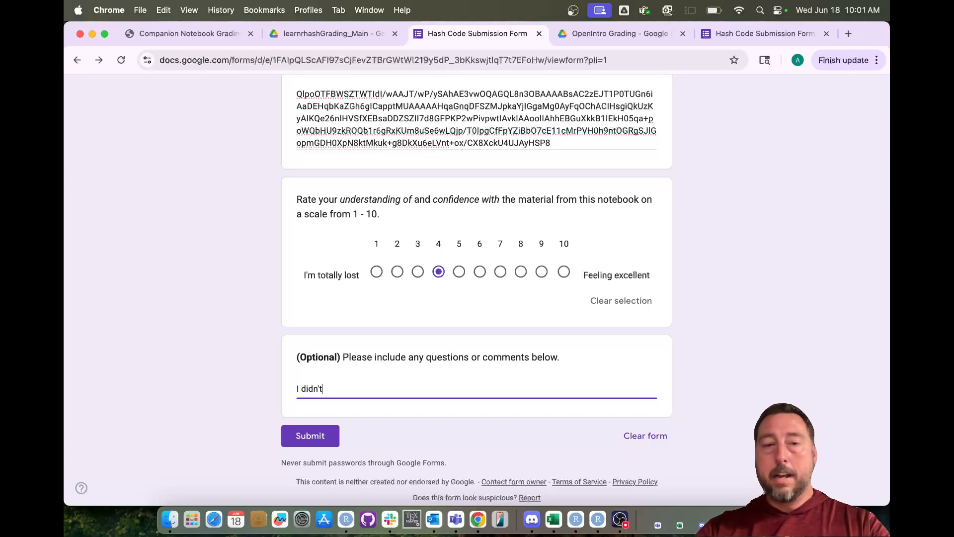
{"action": "type", "text": " have to fi"}
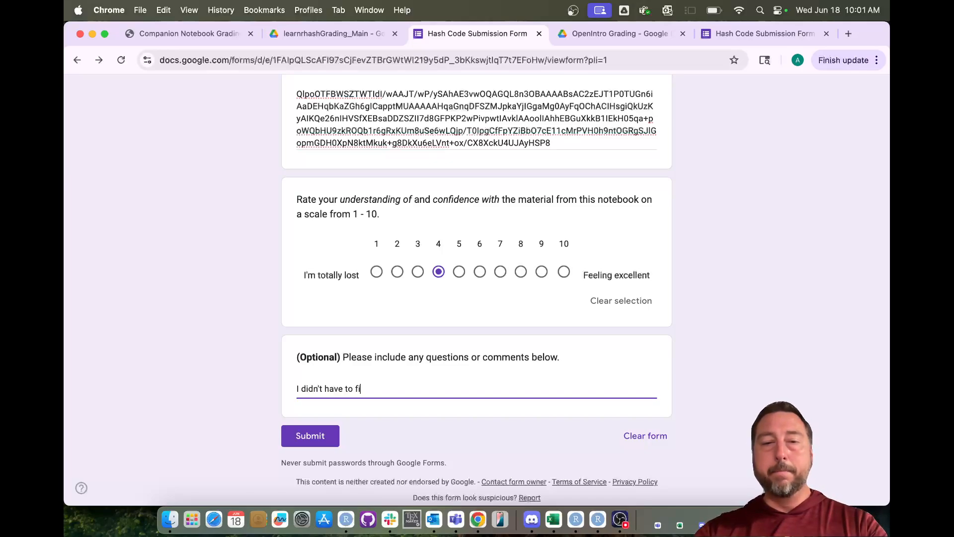
{"action": "key", "text": "BackSpace"}
{"action": "key", "text": "BackSpace"}
{"action": "key", "text": "BackSpace"}
{"action": "key", "text": "BackSpace"}
{"action": "type", "text": "ime to"}
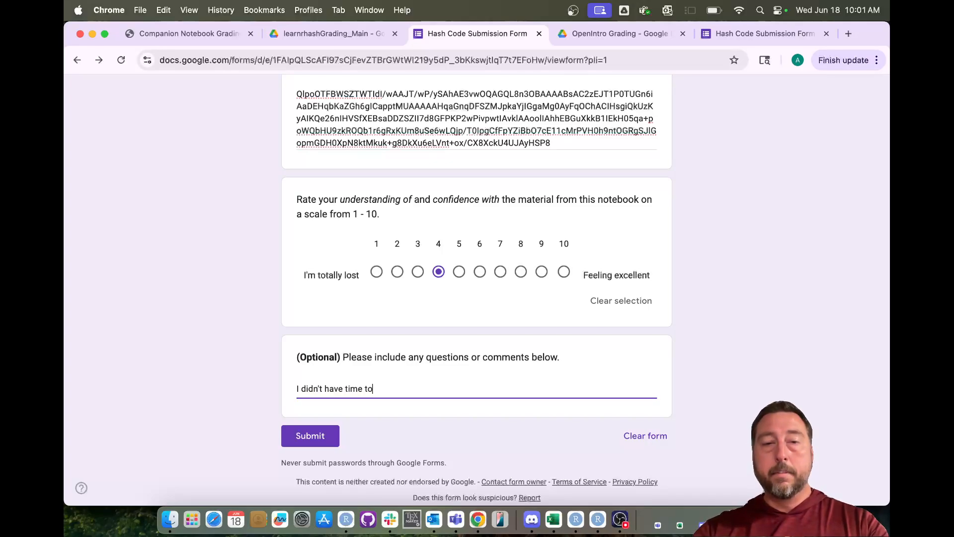
{"action": "type", "text": " finish"}
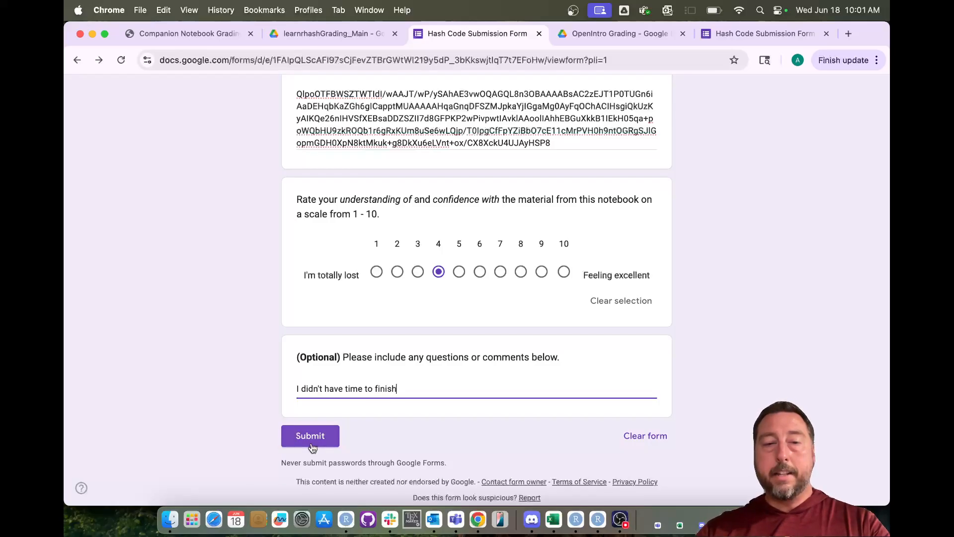
{"action": "left_click", "coordinate": [311, 444]}
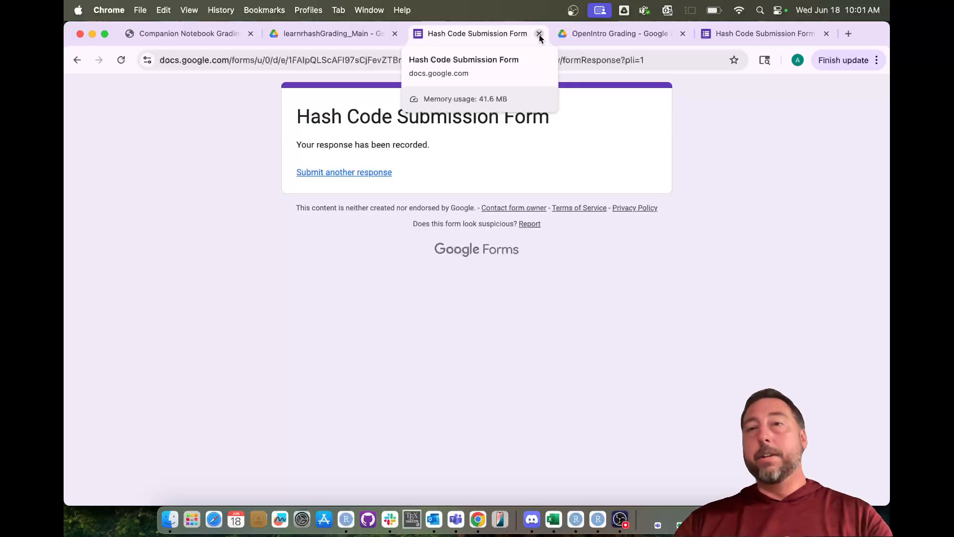
- Go back to the Hash Code Submission Form editor and view its Responses page, showing 0 responses
{"action": "left_click", "coordinate": [732, 33]}
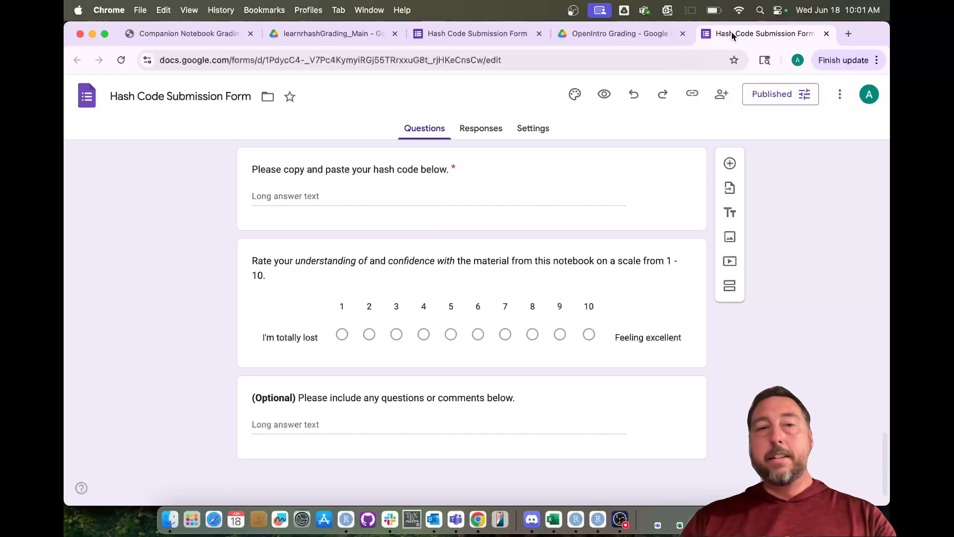
{"action": "scroll", "coordinate": [224, 200], "scroll_direction": "up", "scroll_amount": 15}
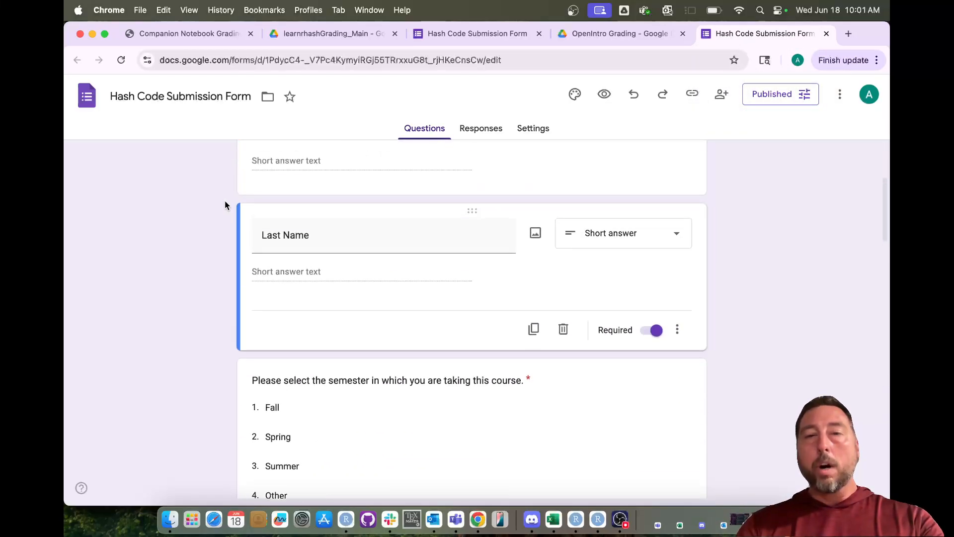
{"action": "scroll", "coordinate": [224, 204], "scroll_direction": "up", "scroll_amount": 4}
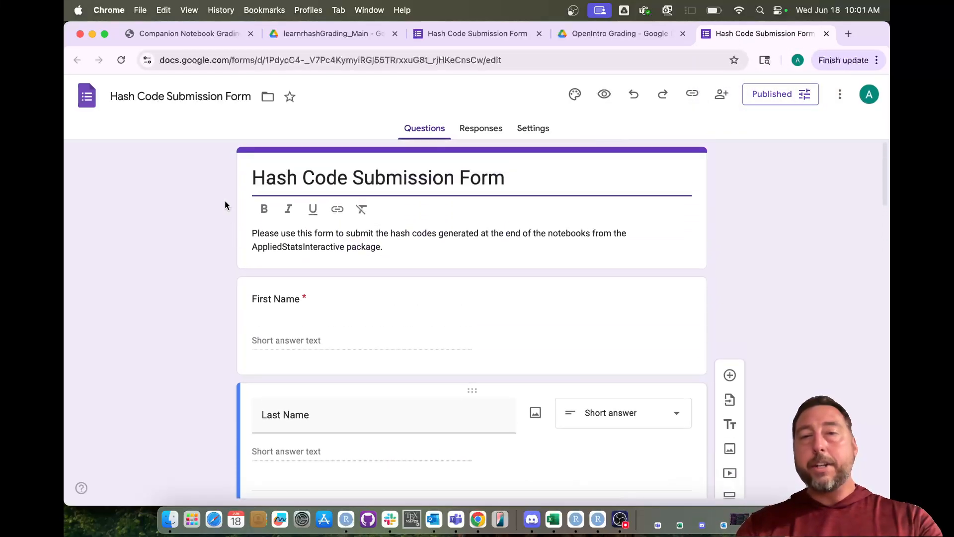
{"action": "left_click", "coordinate": [484, 134]}
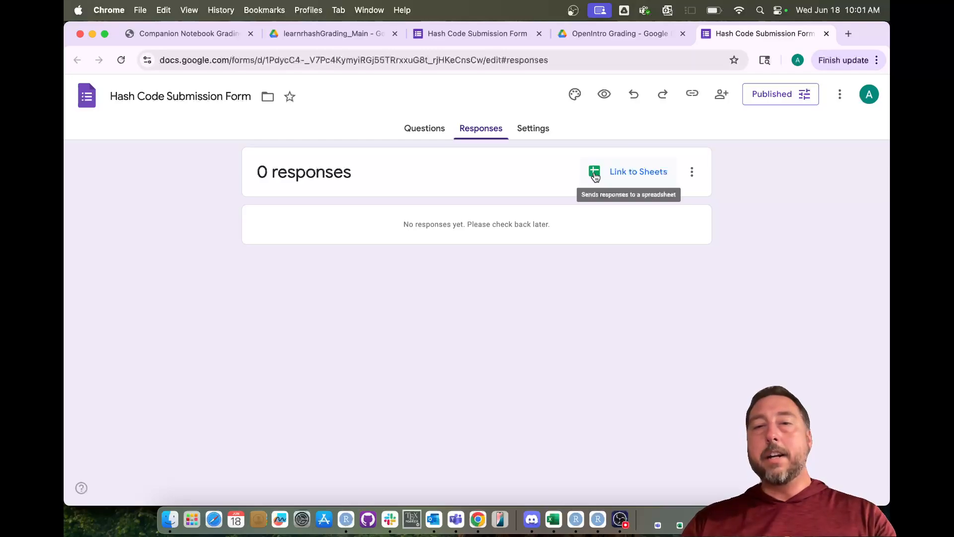
- Link the responses to a new 'Hash Code Submission Form (Responses)' spreadsheet
{"action": "left_click", "coordinate": [596, 173]}
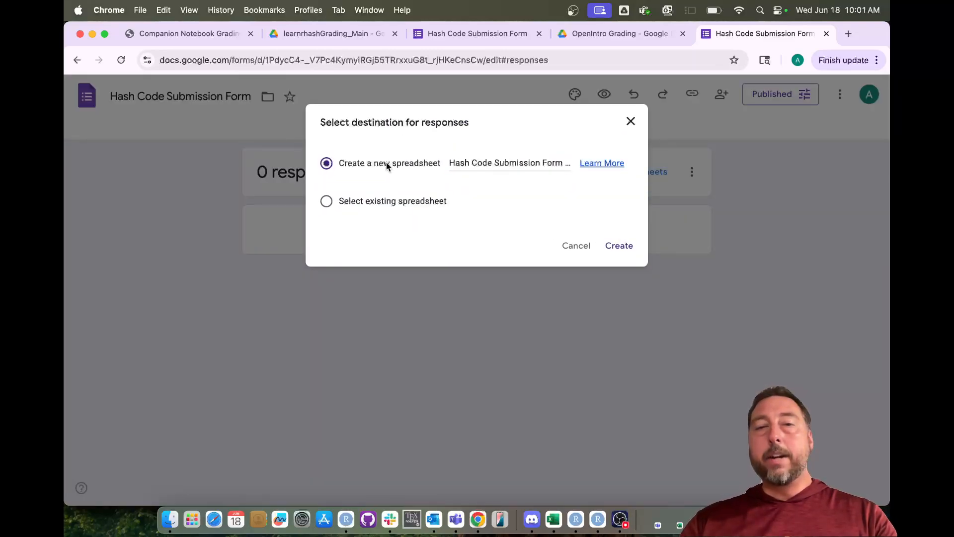
{"action": "left_click", "coordinate": [624, 249]}
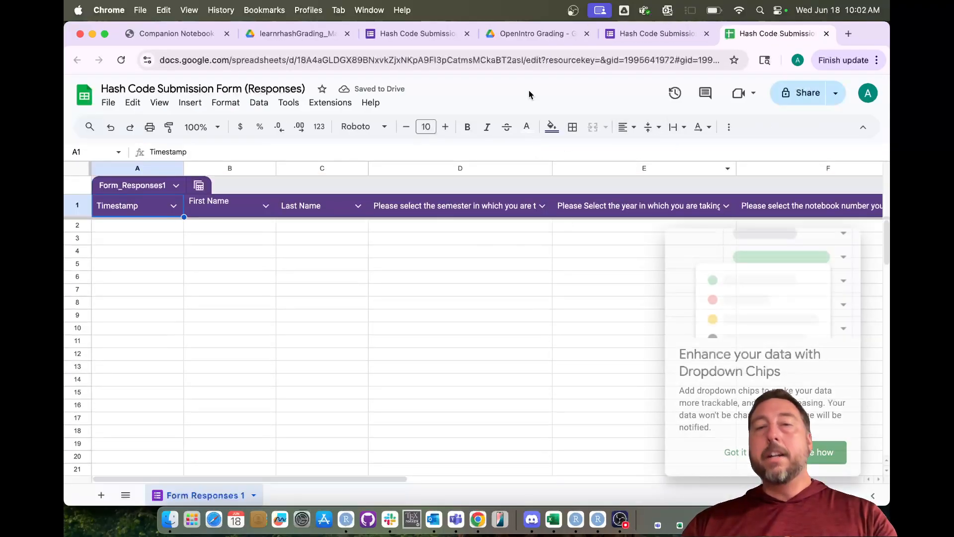
- Dismiss the Dropdown Chips tip, scan the response columns, and return to the OpenIntro Grading folder
{"action": "left_click", "coordinate": [735, 454]}
{"action": "scroll", "coordinate": [433, 262], "scroll_direction": "right", "scroll_amount": 10}
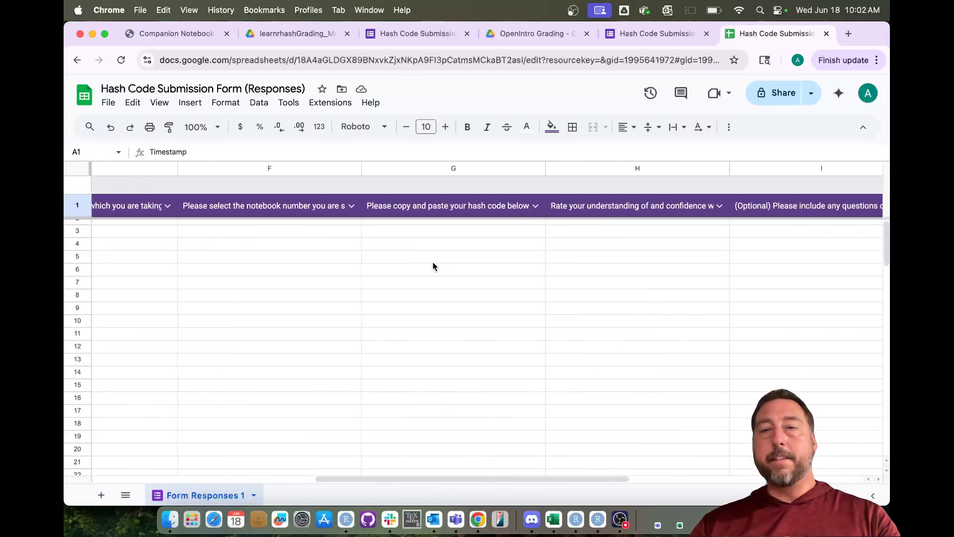
{"action": "scroll", "coordinate": [432, 263], "scroll_direction": "left", "scroll_amount": 8}
{"action": "scroll", "coordinate": [433, 266], "scroll_direction": "left", "scroll_amount": 3}
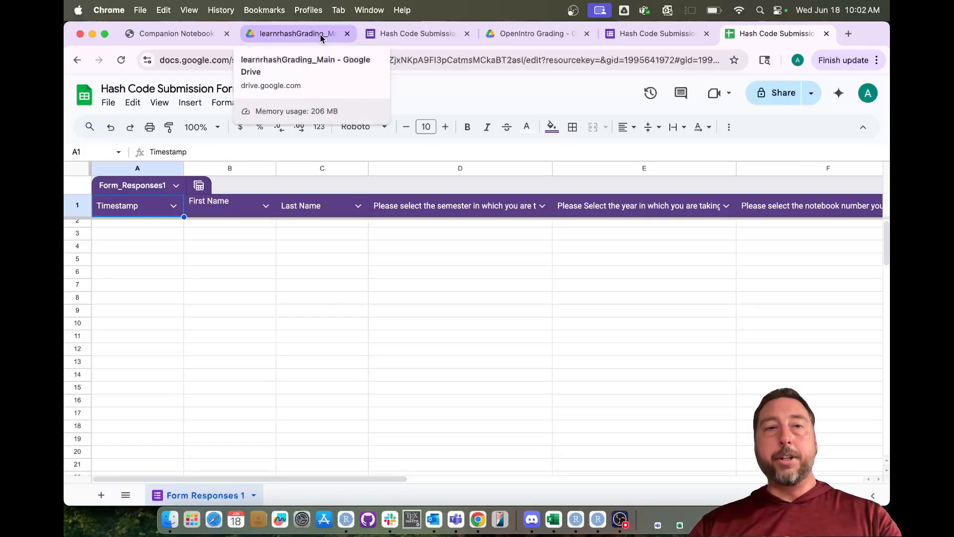
{"action": "left_click", "coordinate": [542, 38]}
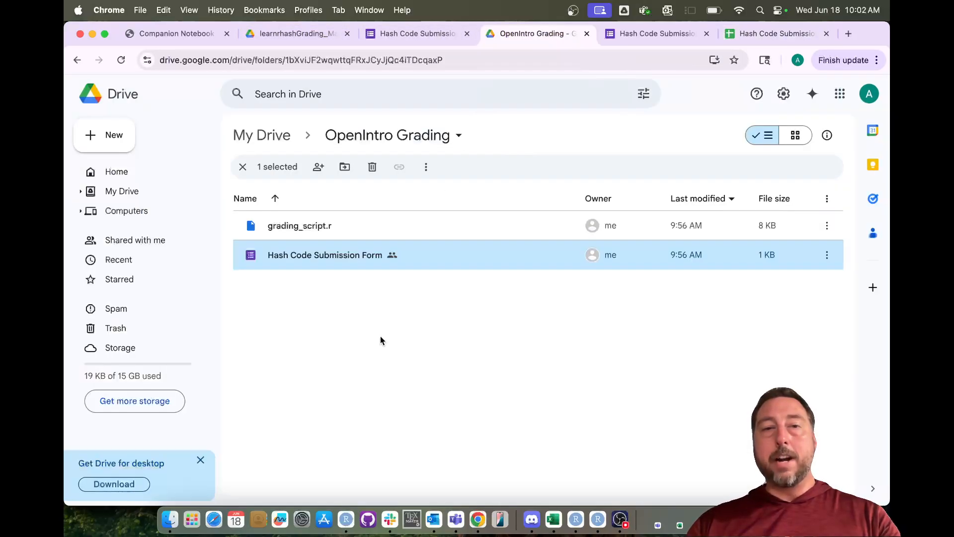
- Reload the OpenIntro Grading folder to reveal the Responses spreadsheet, then return to the form's responses page
{"action": "left_click", "coordinate": [121, 60]}
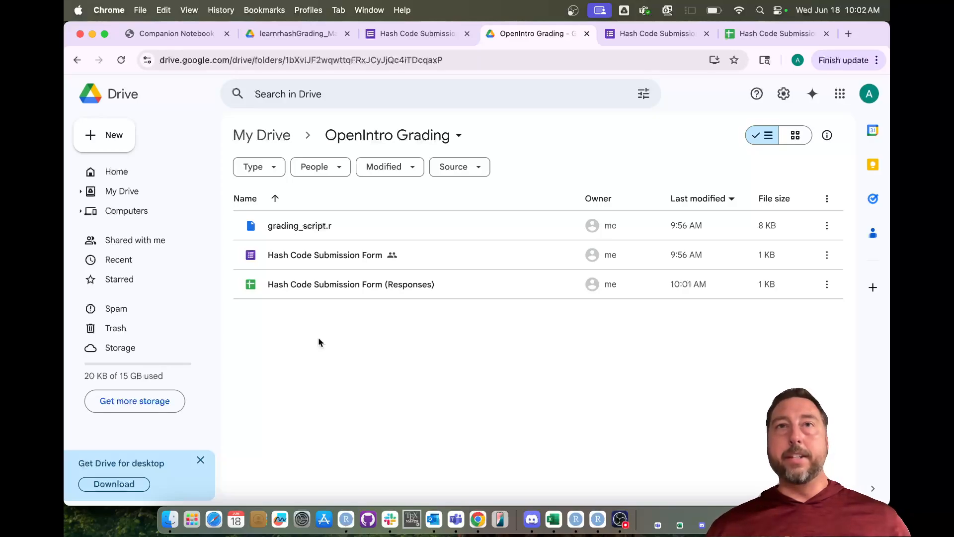
{"action": "left_click", "coordinate": [667, 33]}
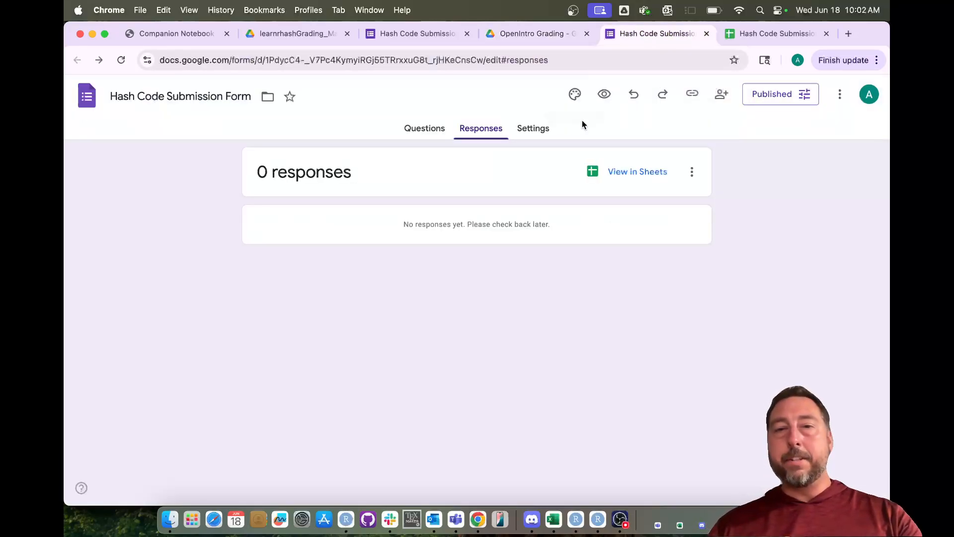
- Copy the Hash Code Submission Form's responder link from the questions view
{"action": "left_click", "coordinate": [439, 134]}
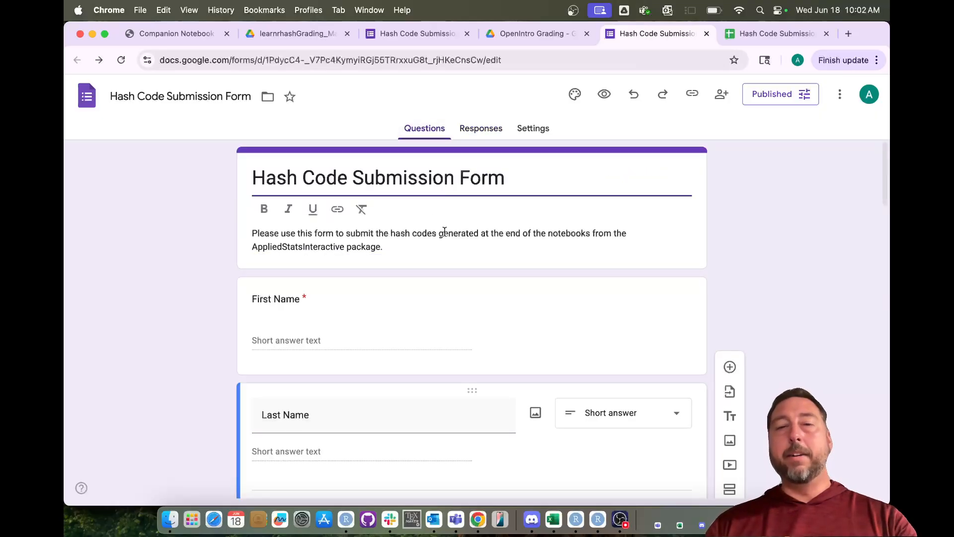
{"action": "left_click", "coordinate": [693, 94]}
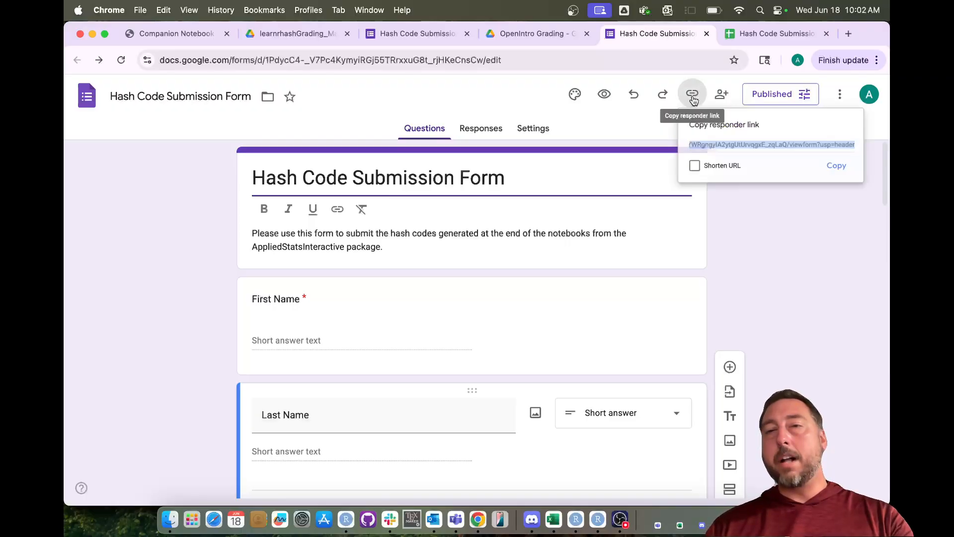
{"action": "left_click", "coordinate": [848, 172]}
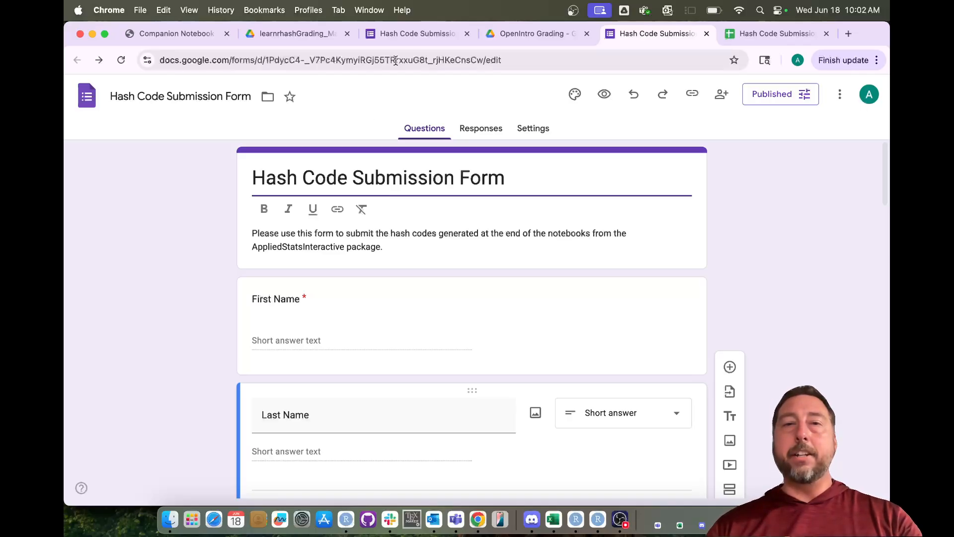
- Reset the recorded-response page to a blank new response, then return to the Drive folder
{"action": "left_click", "coordinate": [408, 32]}
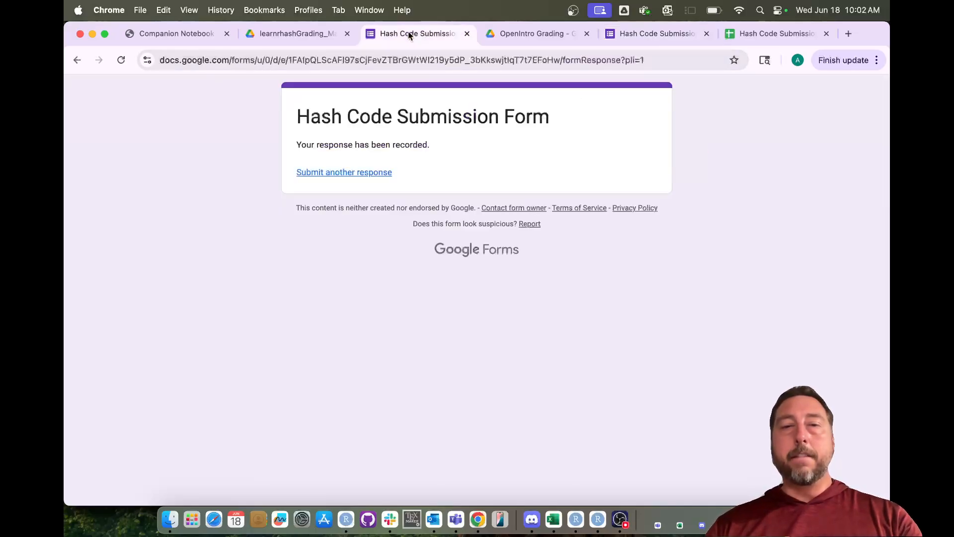
{"action": "left_click", "coordinate": [332, 173]}
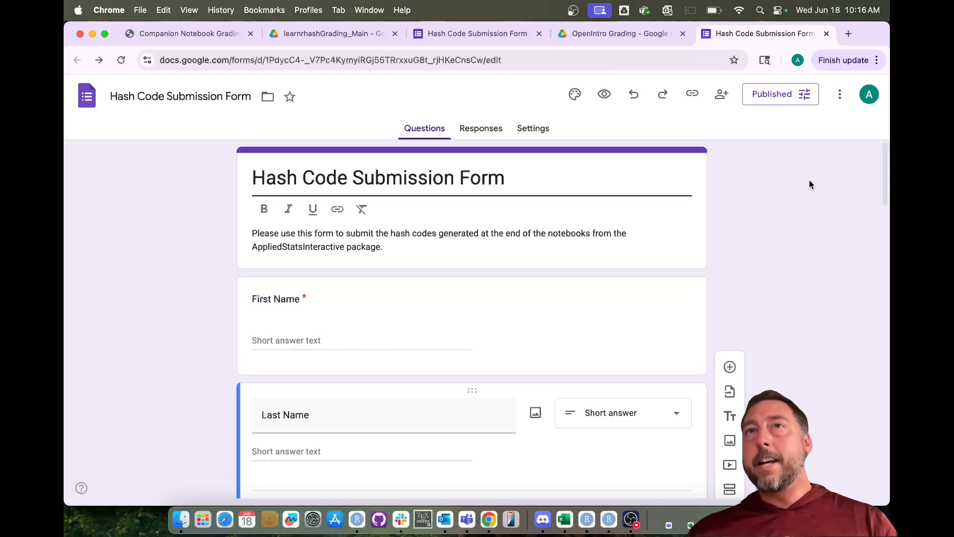
{"action": "left_click", "coordinate": [625, 34]}
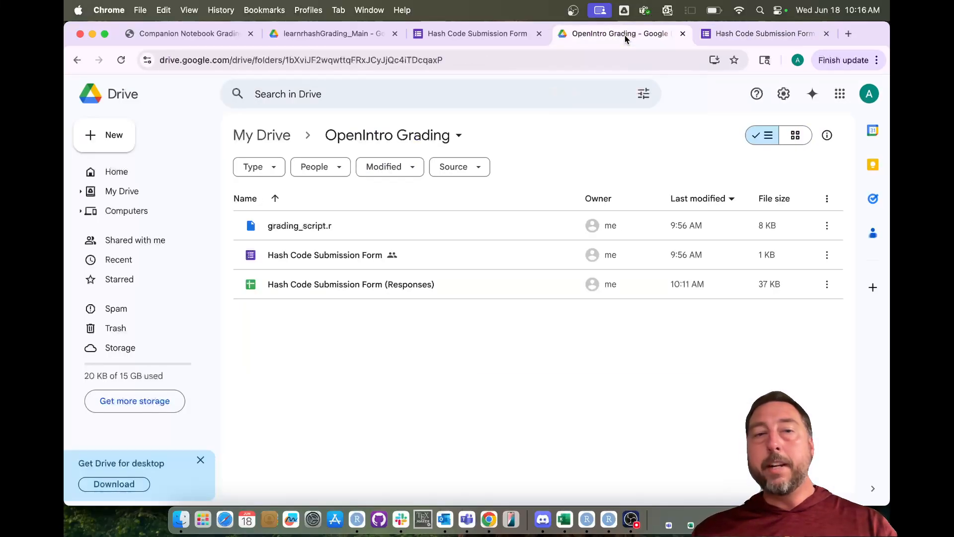
- Try previewing grading_script.r in Drive, close the unavailable preview, and switch to RStudio
{"action": "double_click", "coordinate": [314, 229]}
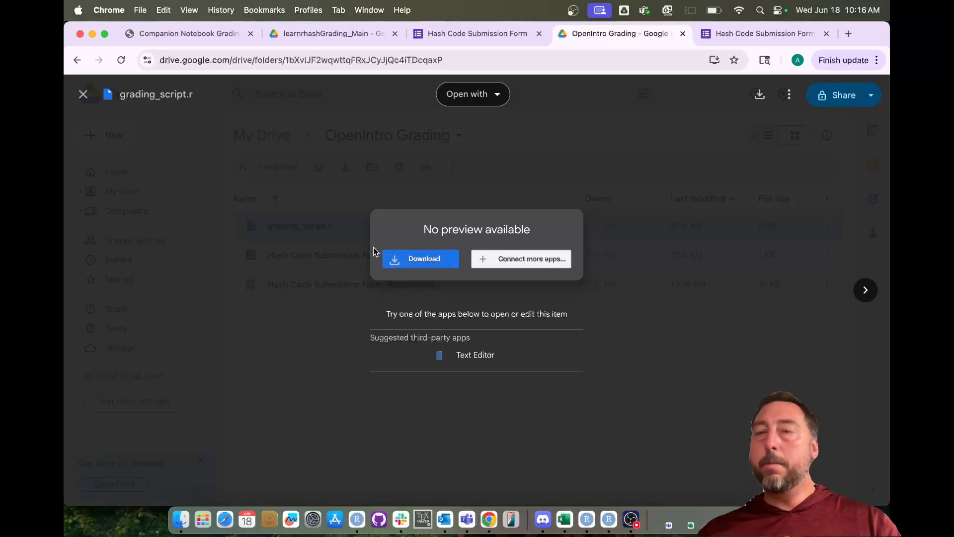
{"action": "left_click", "coordinate": [85, 99]}
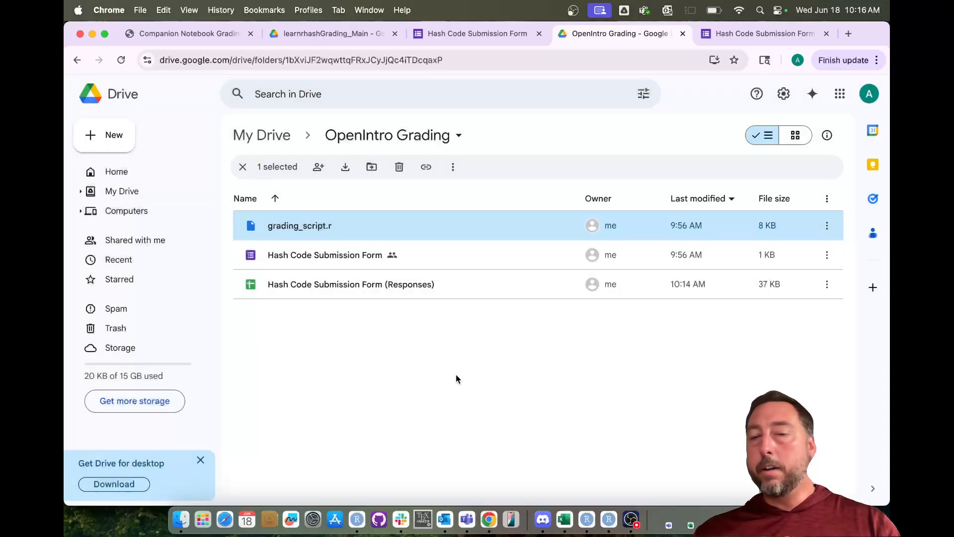
{"action": "left_click", "coordinate": [609, 519]}
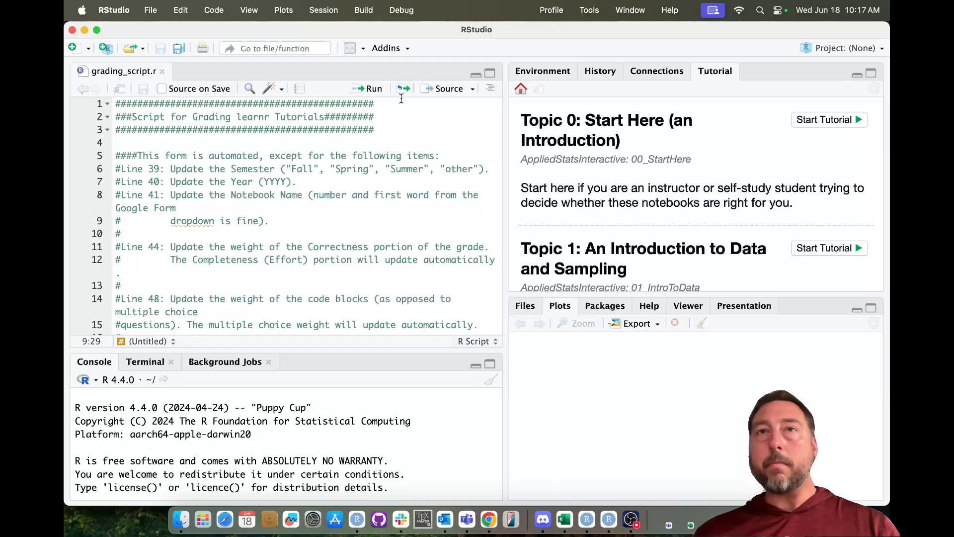
{"action": "left_click", "coordinate": [116, 104]}
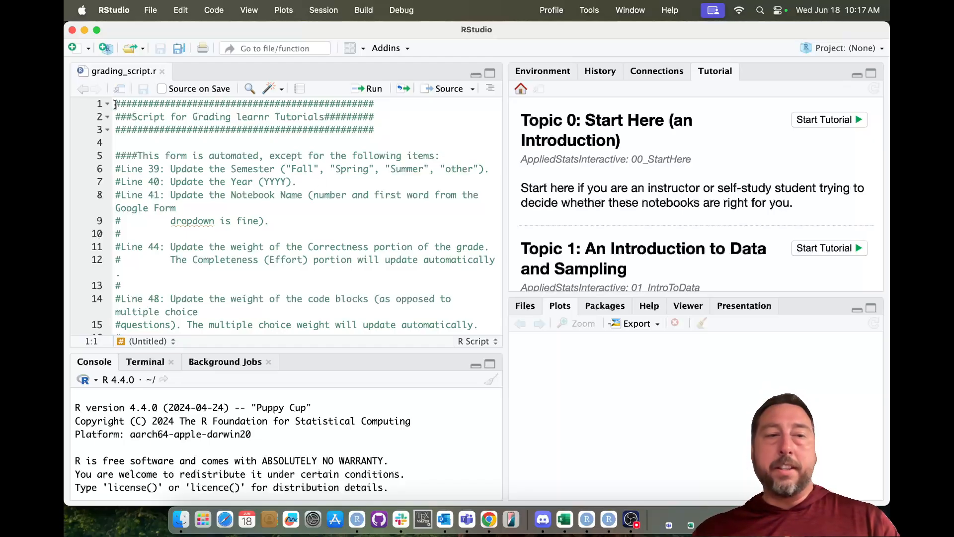
{"action": "scroll", "coordinate": [169, 231], "scroll_direction": "down", "scroll_amount": 10}
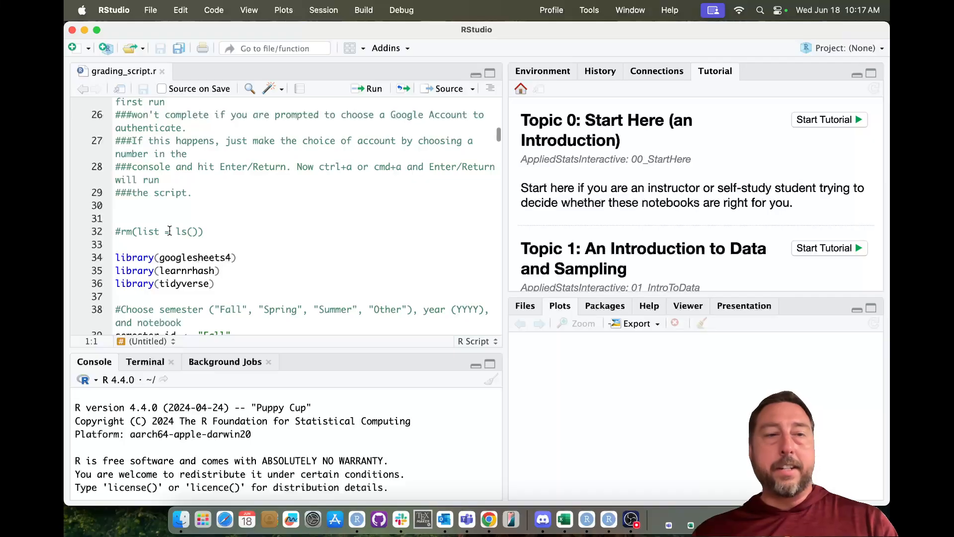
{"action": "scroll", "coordinate": [169, 231], "scroll_direction": "up", "scroll_amount": 10}
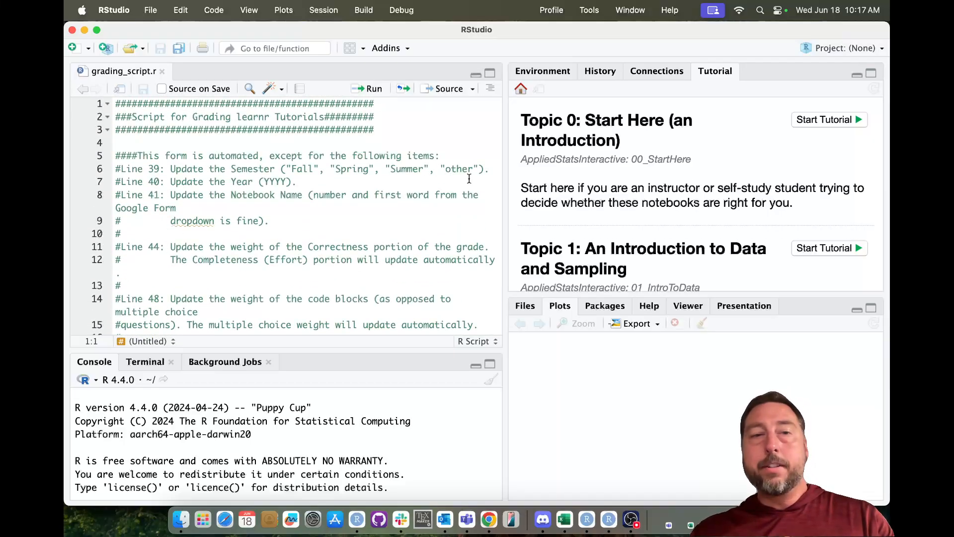
{"action": "left_click", "coordinate": [448, 158]}
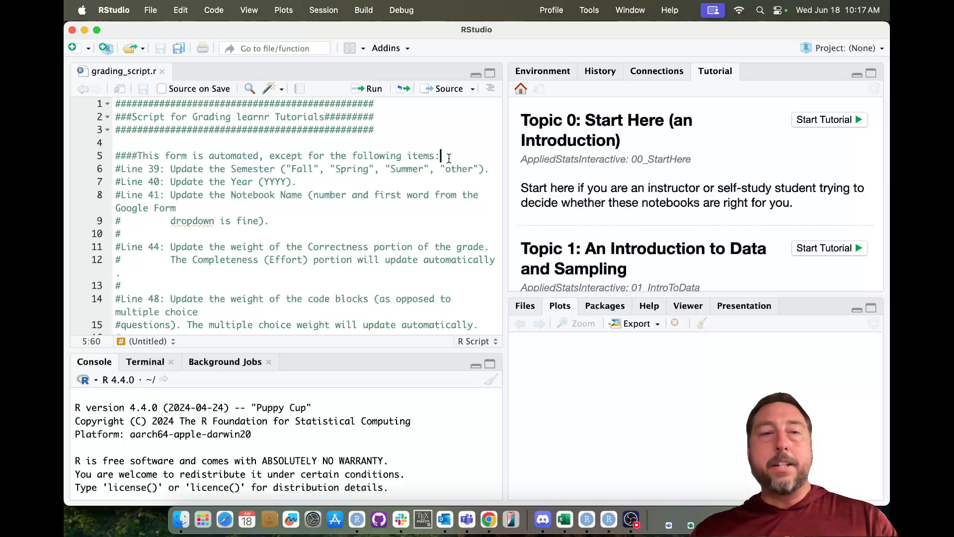
{"action": "key", "text": "Right"}
{"action": "key", "text": "shift+Down"}
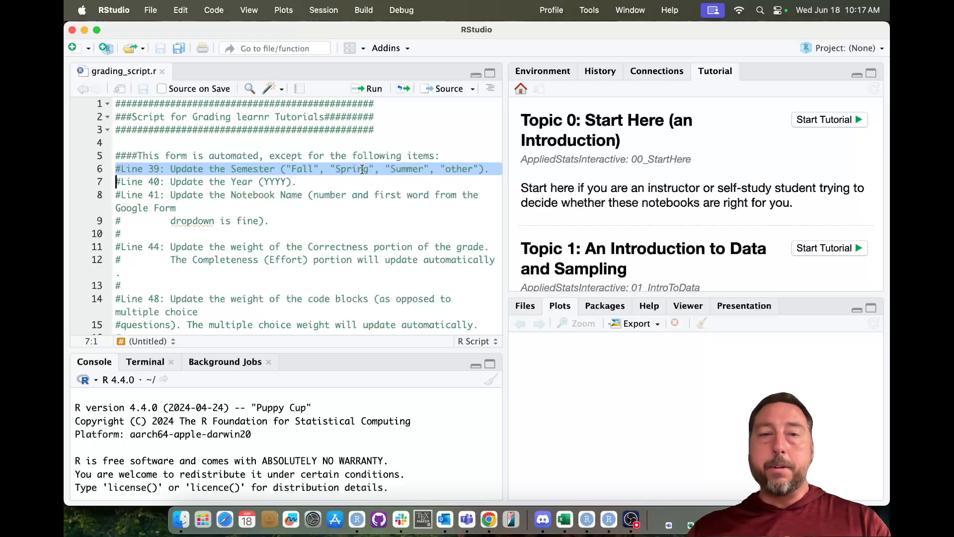
{"action": "scroll", "coordinate": [380, 204], "scroll_direction": "down", "scroll_amount": 5}
{"action": "scroll", "coordinate": [380, 204], "scroll_direction": "down", "scroll_amount": 10}
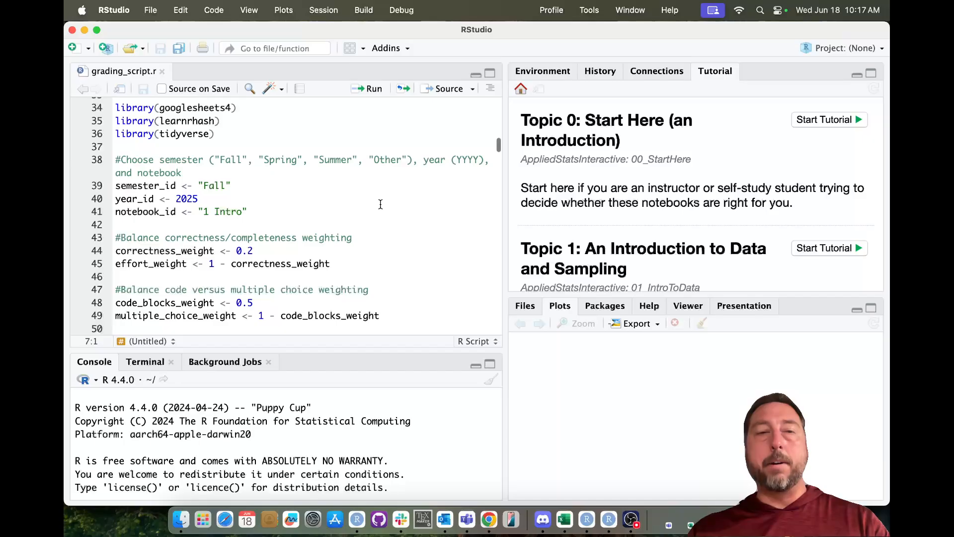
- Replace "Fall" with "Spring" in semester_id on line 39 and review the surrounding script
{"action": "left_click", "coordinate": [242, 187]}
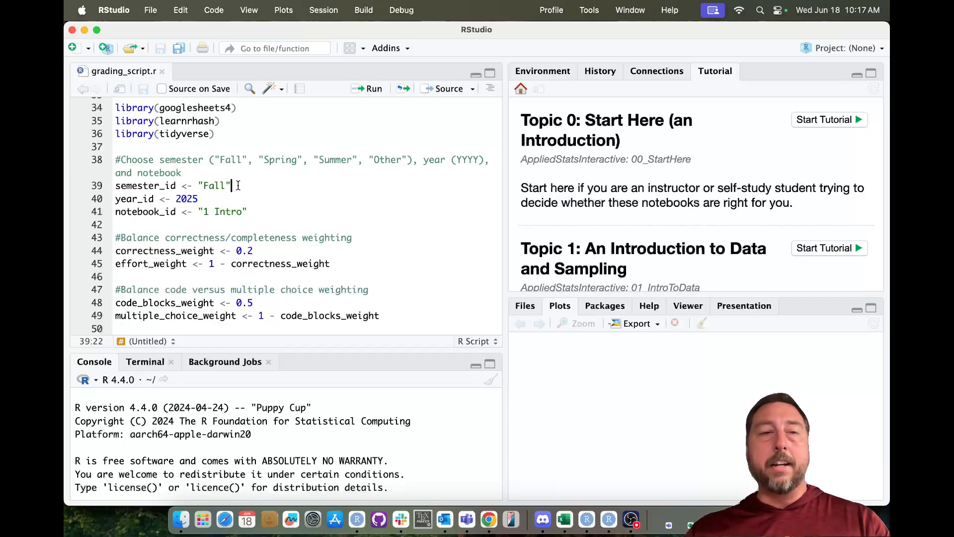
{"action": "left_click", "coordinate": [227, 188]}
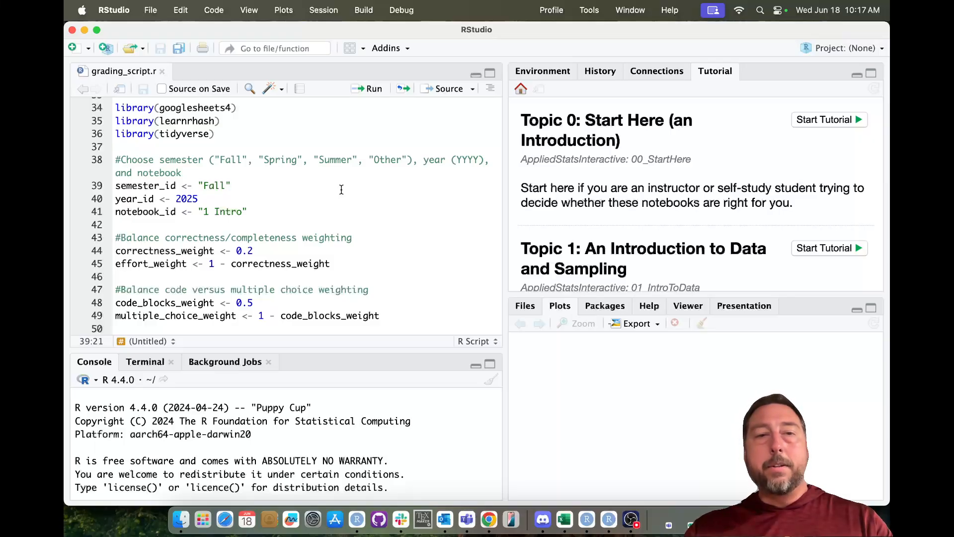
{"action": "key", "text": "BackSpace"}
{"action": "key", "text": "BackSpace"}
{"action": "key", "text": "BackSpace"}
{"action": "key", "text": "BackSpace"}
{"action": "type", "text": "Spring"}
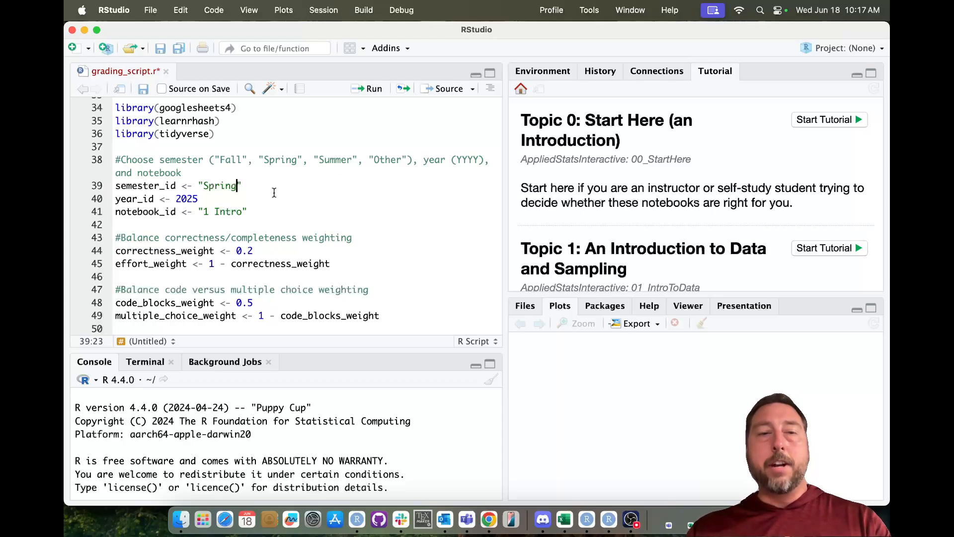
{"action": "left_click", "coordinate": [260, 187]}
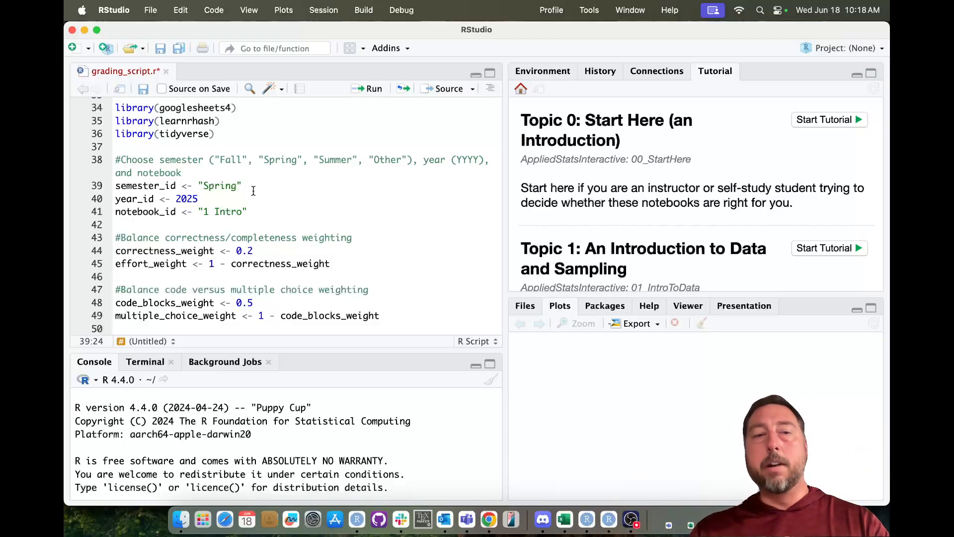
{"action": "scroll", "coordinate": [248, 190], "scroll_direction": "up", "scroll_amount": 10}
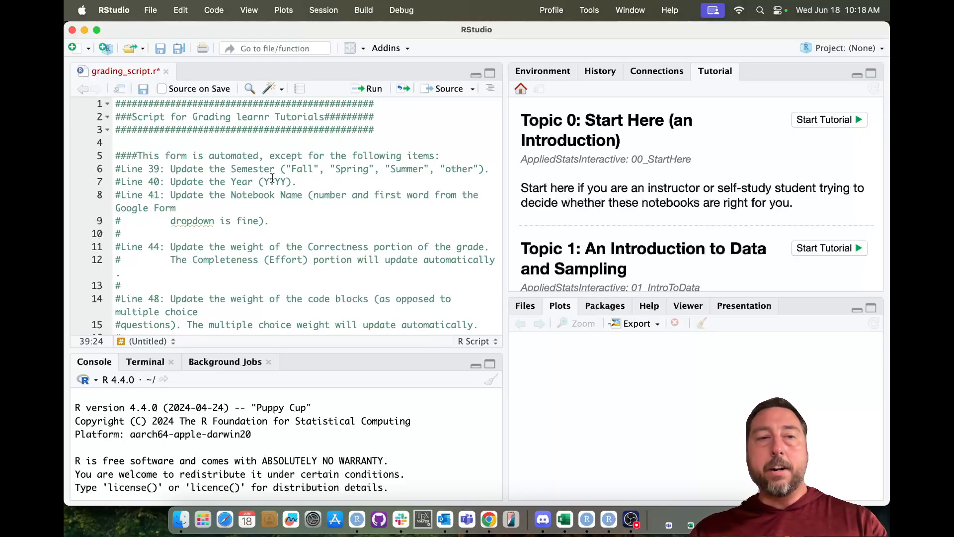
{"action": "scroll", "coordinate": [272, 178], "scroll_direction": "down", "scroll_amount": 10}
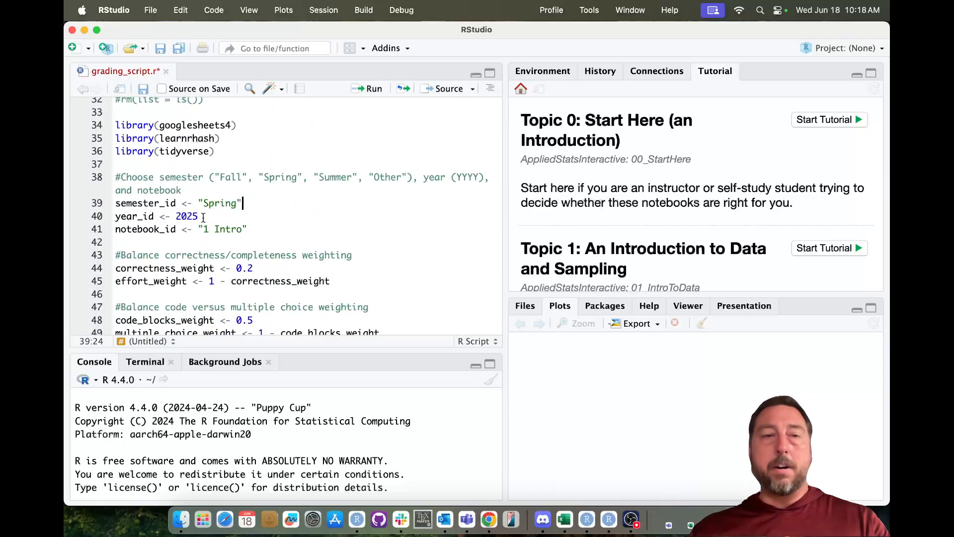
{"action": "scroll", "coordinate": [203, 217], "scroll_direction": "up", "scroll_amount": 10}
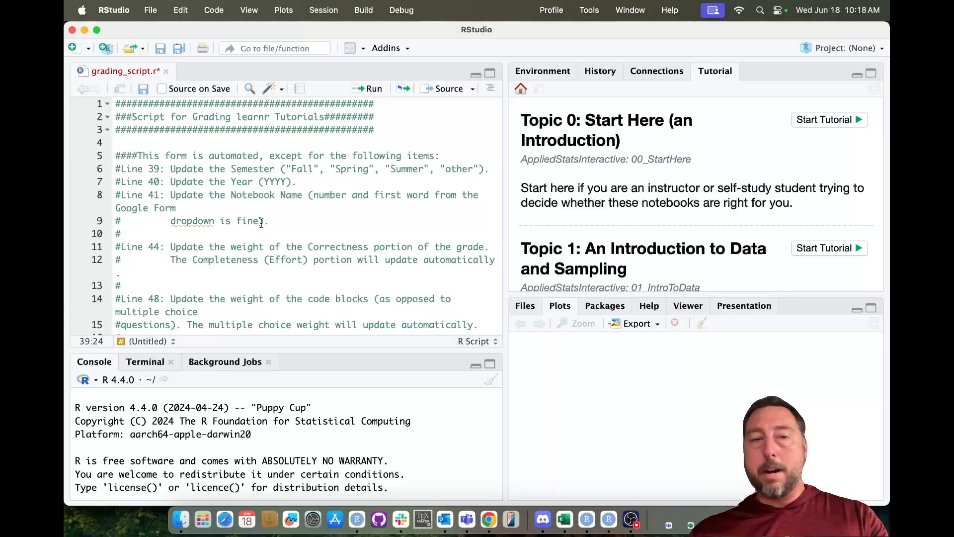
{"action": "scroll", "coordinate": [261, 223], "scroll_direction": "down", "scroll_amount": 15}
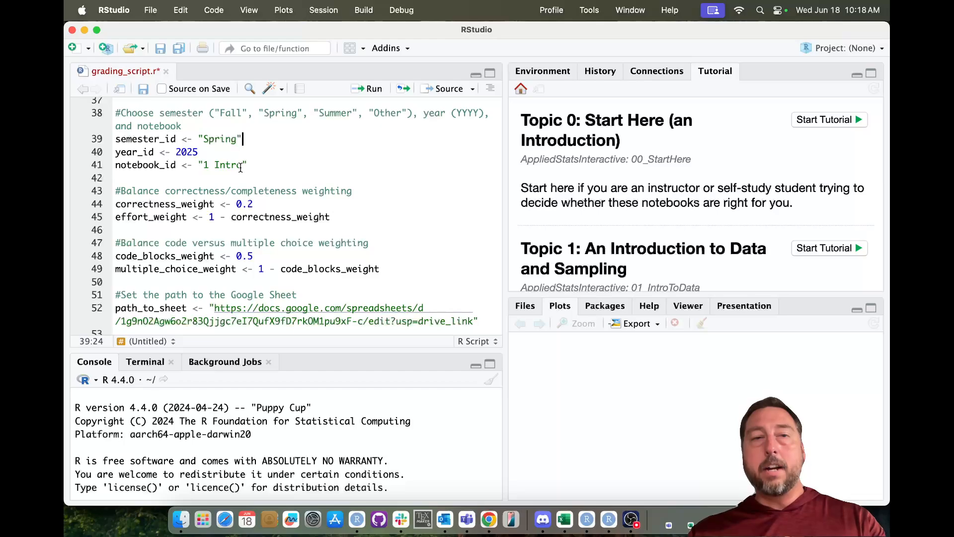
{"action": "left_click", "coordinate": [487, 518]}
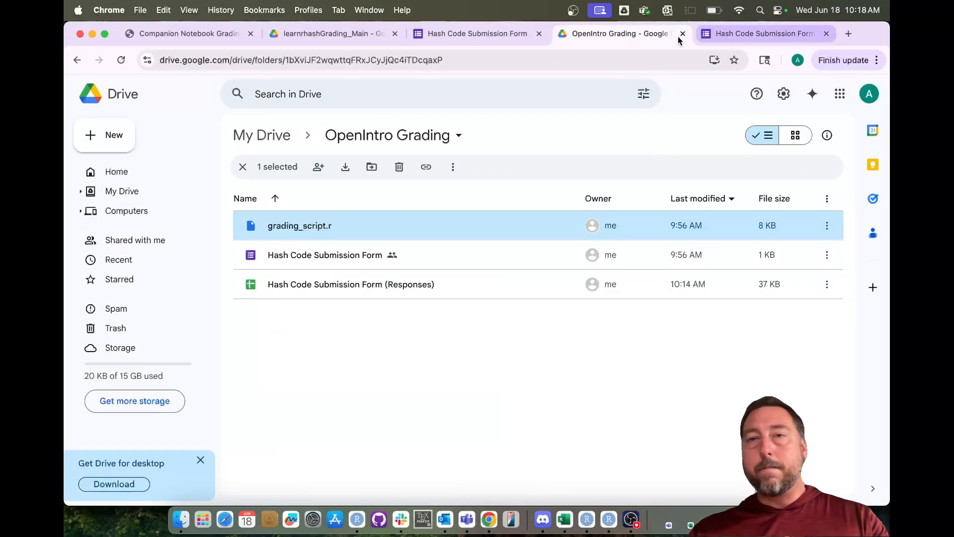
{"action": "left_click", "coordinate": [506, 35]}
{"action": "scroll", "coordinate": [489, 343], "scroll_direction": "down", "scroll_amount": 4}
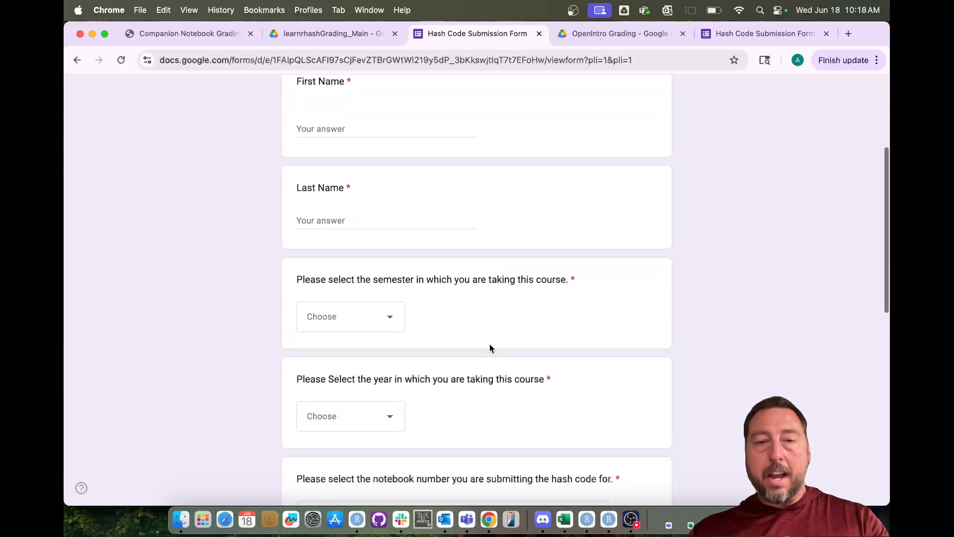
{"action": "scroll", "coordinate": [490, 348], "scroll_direction": "down", "scroll_amount": 5}
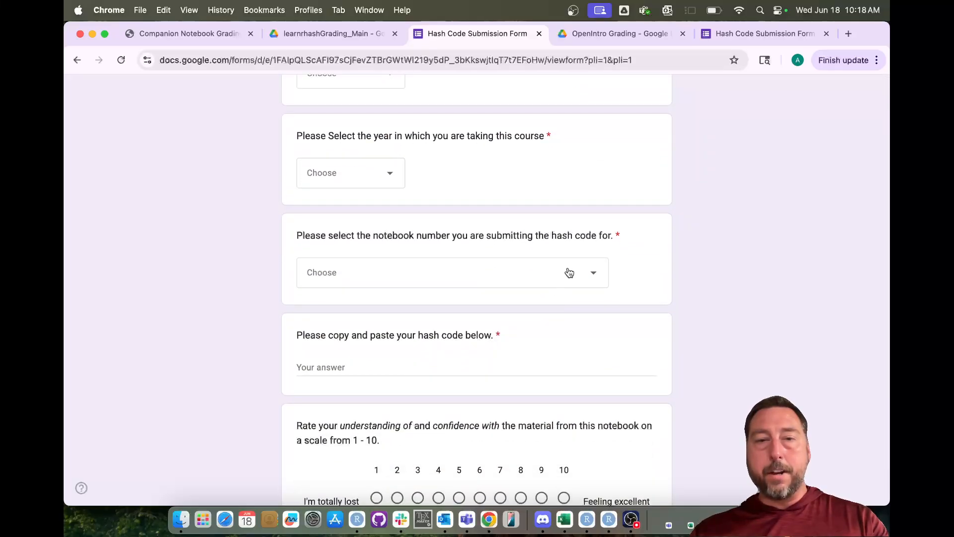
{"action": "left_click", "coordinate": [569, 273]}
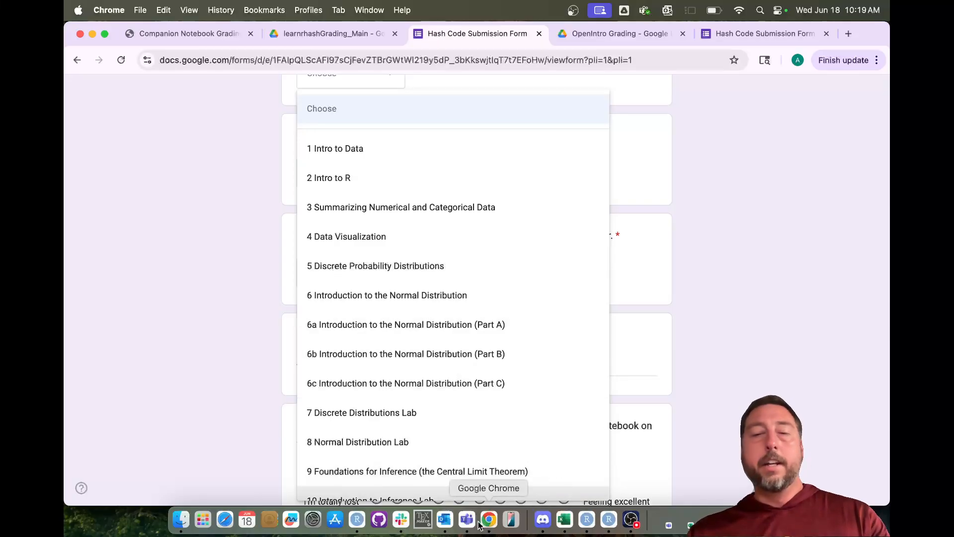
{"action": "left_click", "coordinate": [587, 521]}
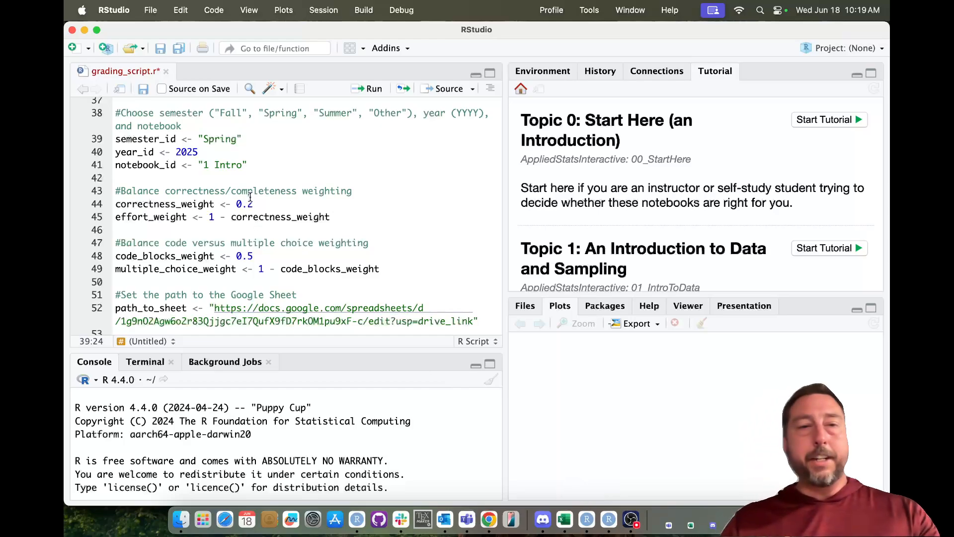
- Set notebook_id on line 41 to "5 Discrete" and check the Spring 2025 settings above it
{"action": "left_click", "coordinate": [242, 165]}
{"action": "key", "text": "BackSpace"}
{"action": "key", "text": "BackSpace"}
{"action": "key", "text": "BackSpace"}
{"action": "key", "text": "BackSpace"}
{"action": "key", "text": "BackSpace"}
{"action": "key", "text": "BackSpace"}
{"action": "key", "text": "BackSpace"}
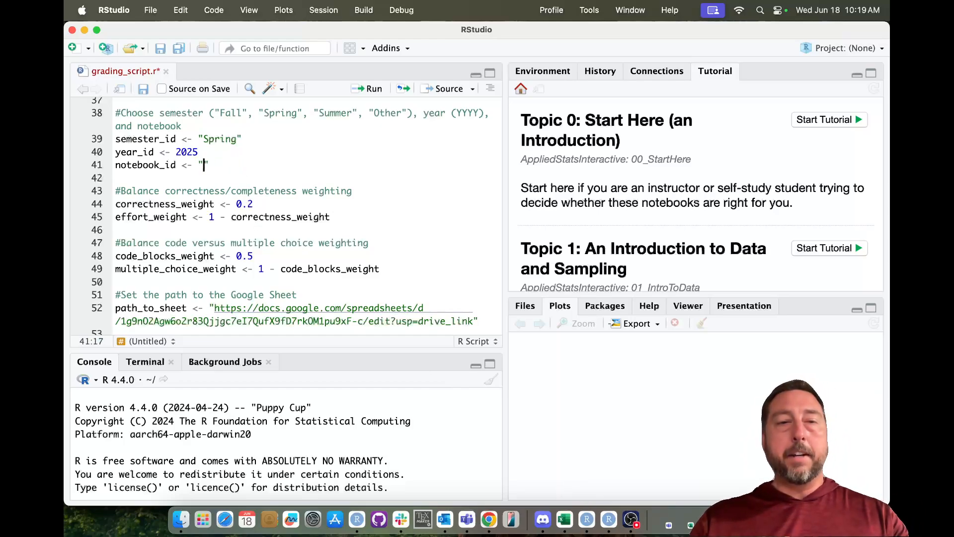
{"action": "type", "text": "5 Discrete"}
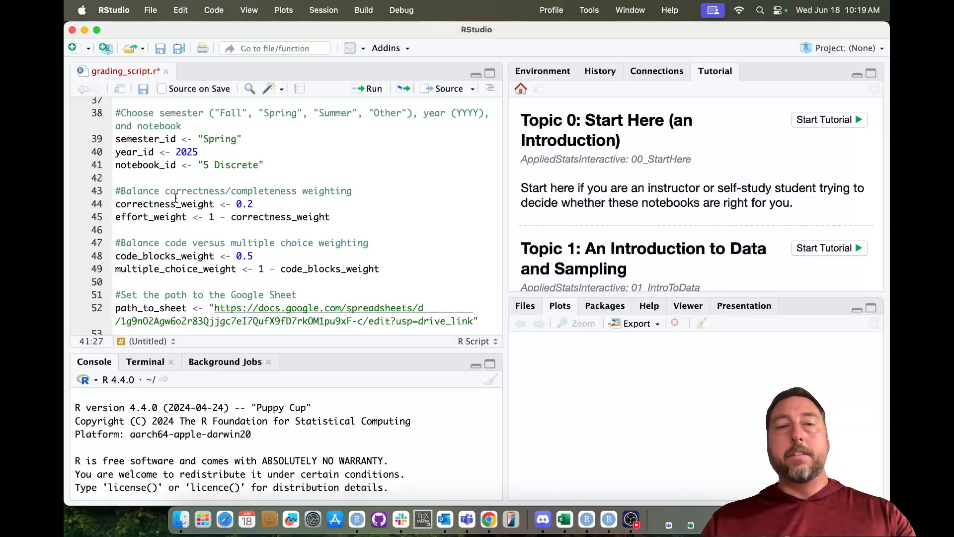
{"action": "scroll", "coordinate": [194, 203], "scroll_direction": "up", "scroll_amount": 15}
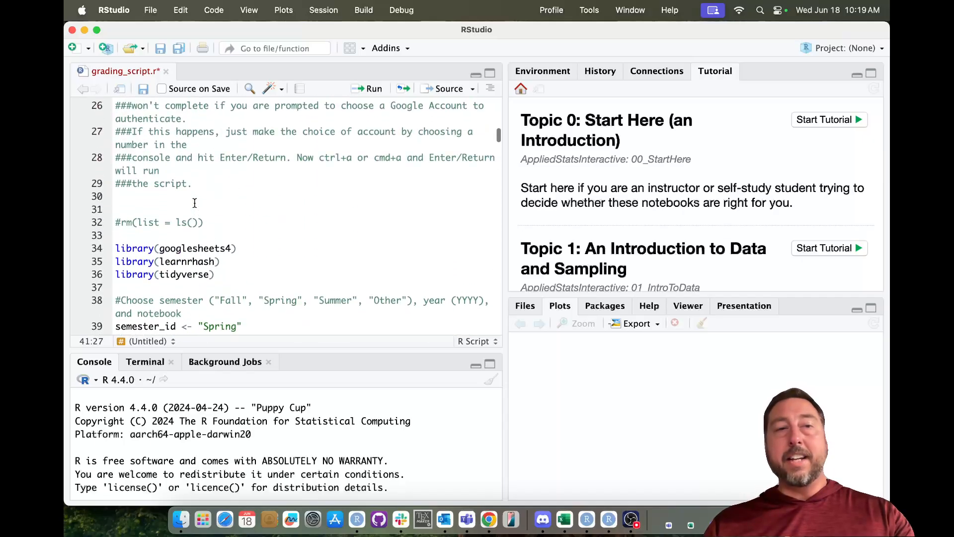
{"action": "scroll", "coordinate": [195, 203], "scroll_direction": "up", "scroll_amount": 5}
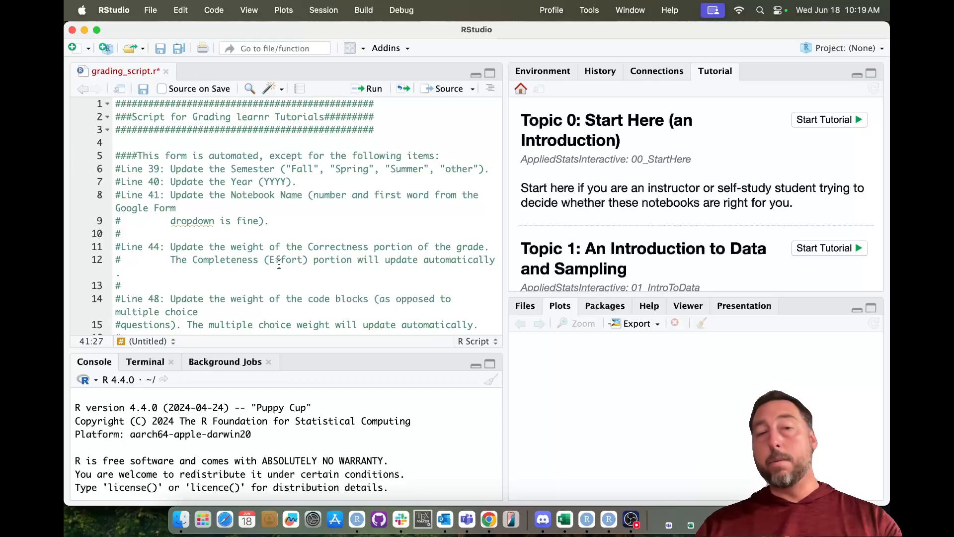
{"action": "scroll", "coordinate": [279, 265], "scroll_direction": "down", "scroll_amount": 5}
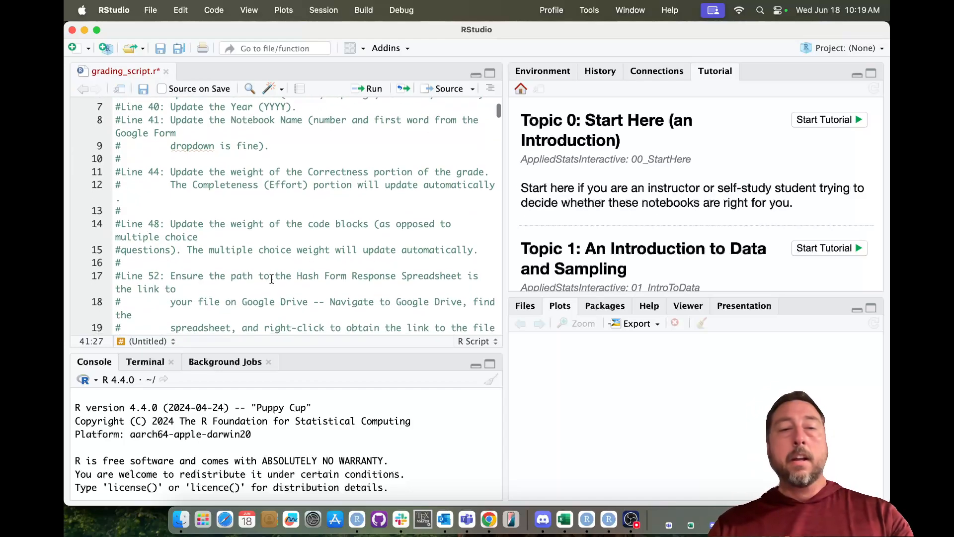
{"action": "scroll", "coordinate": [318, 248], "scroll_direction": "down", "scroll_amount": 15}
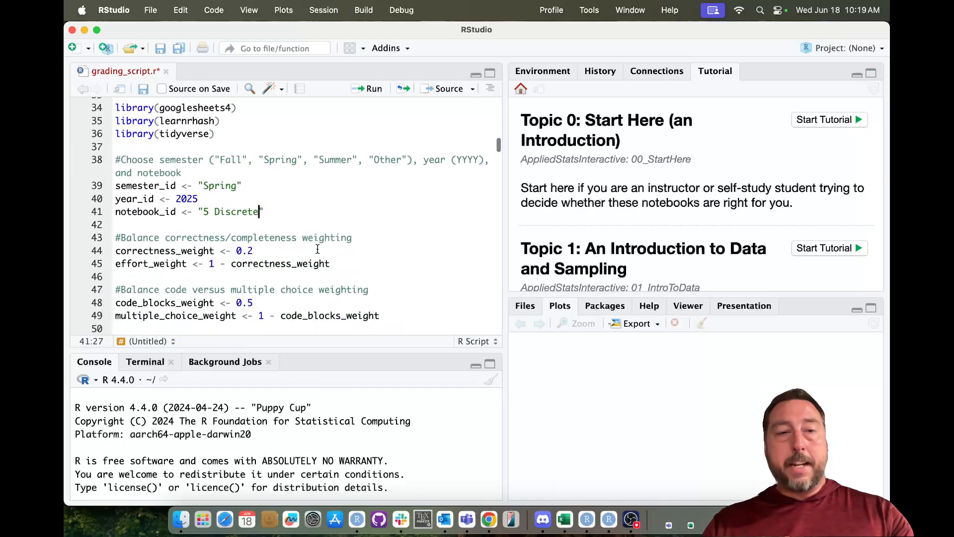
{"action": "left_click", "coordinate": [262, 155]}
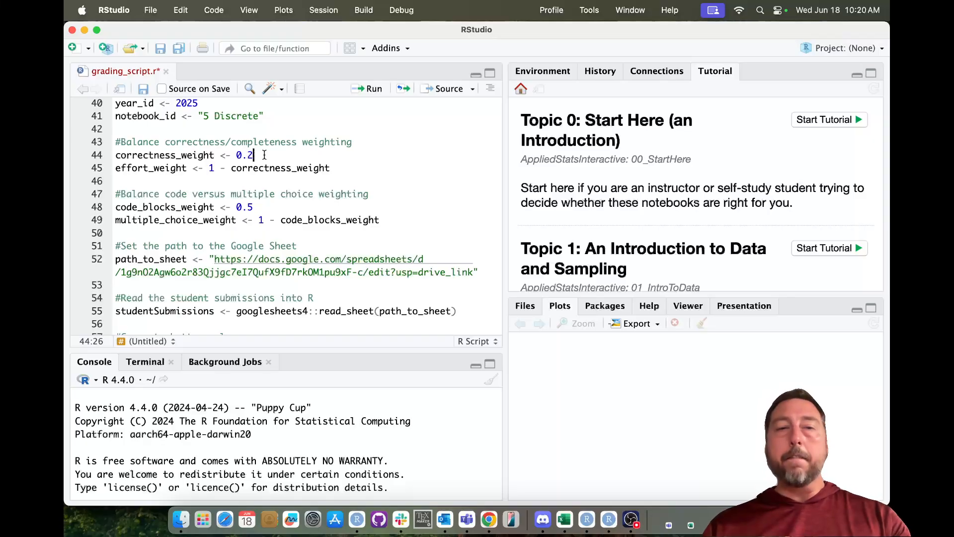
{"action": "type", "text": "1"}
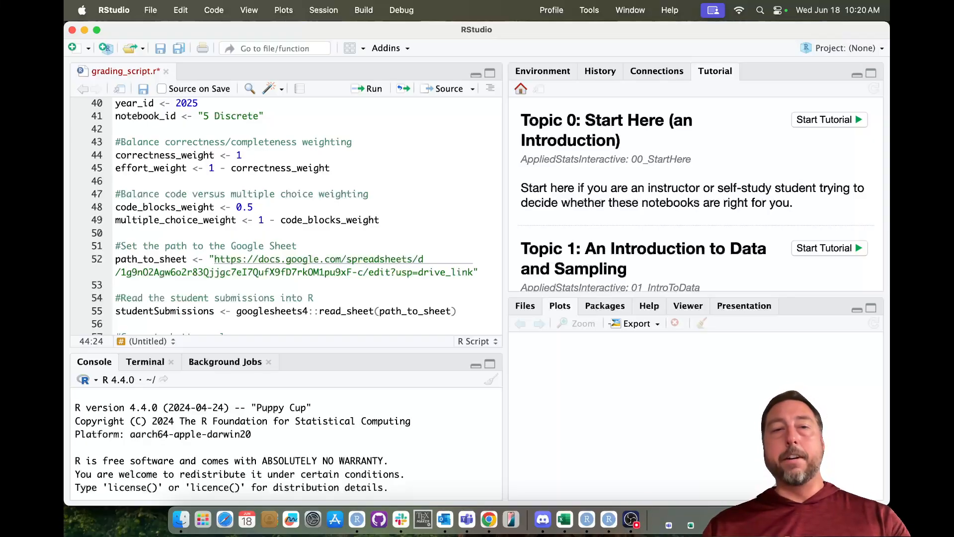
{"action": "key", "text": "Down"}
{"action": "key", "text": "Home"}
{"action": "key", "text": "shift+Down"}
{"action": "key", "text": "shift+Left"}
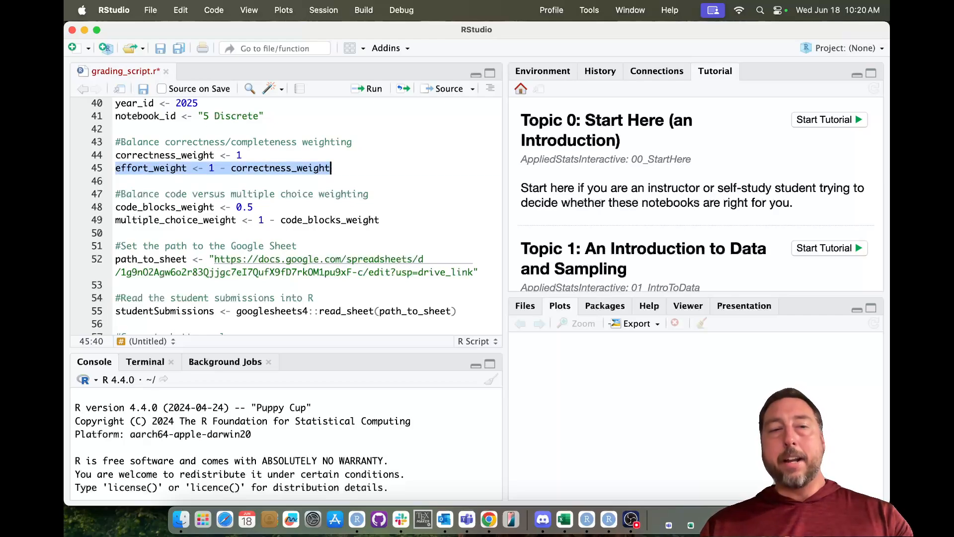
{"action": "left_click", "coordinate": [242, 155]}
{"action": "key", "text": "BackSpace"}
{"action": "type", "text": "0.2"}
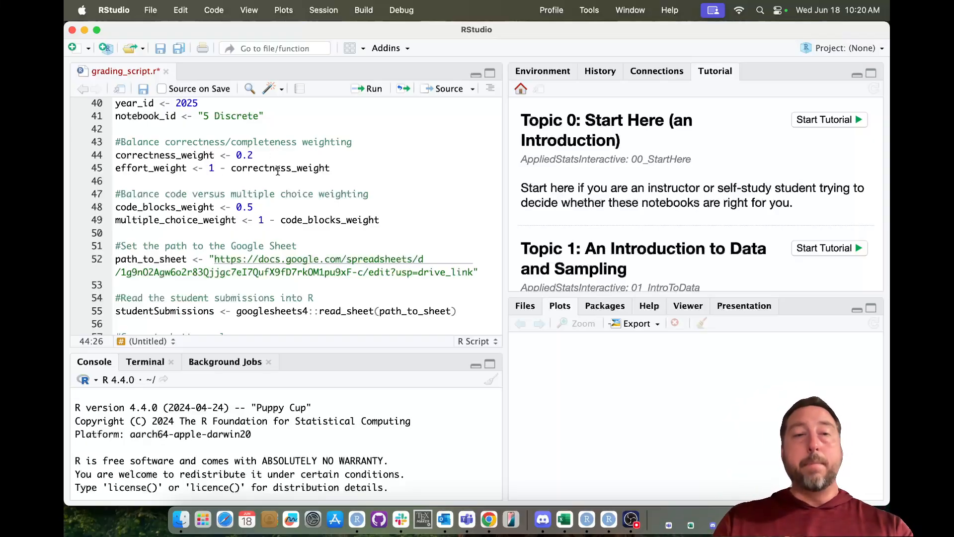
{"action": "scroll", "coordinate": [270, 187], "scroll_direction": "down", "scroll_amount": 3}
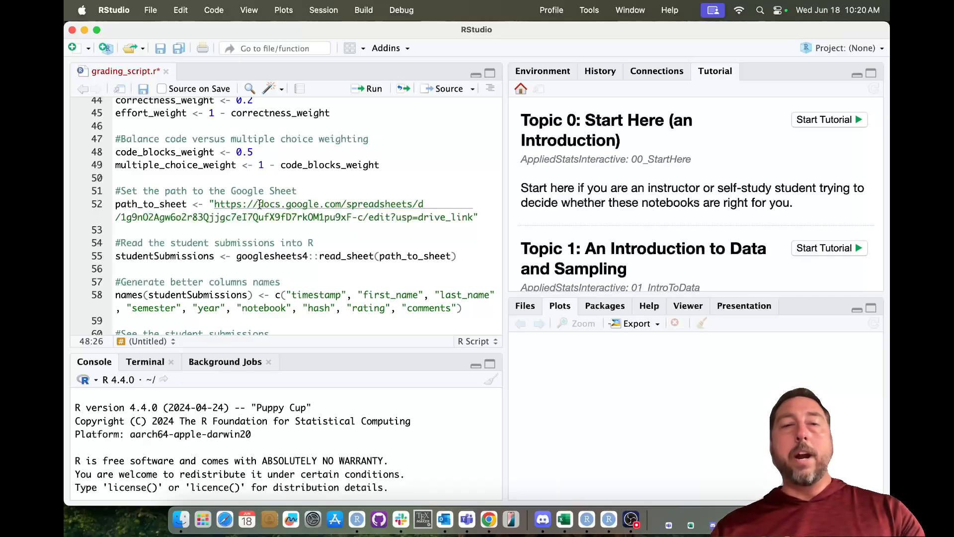
{"action": "key", "text": "shift+Left"}
{"action": "key", "text": "shift+Left"}
{"action": "key", "text": "shift+Left"}
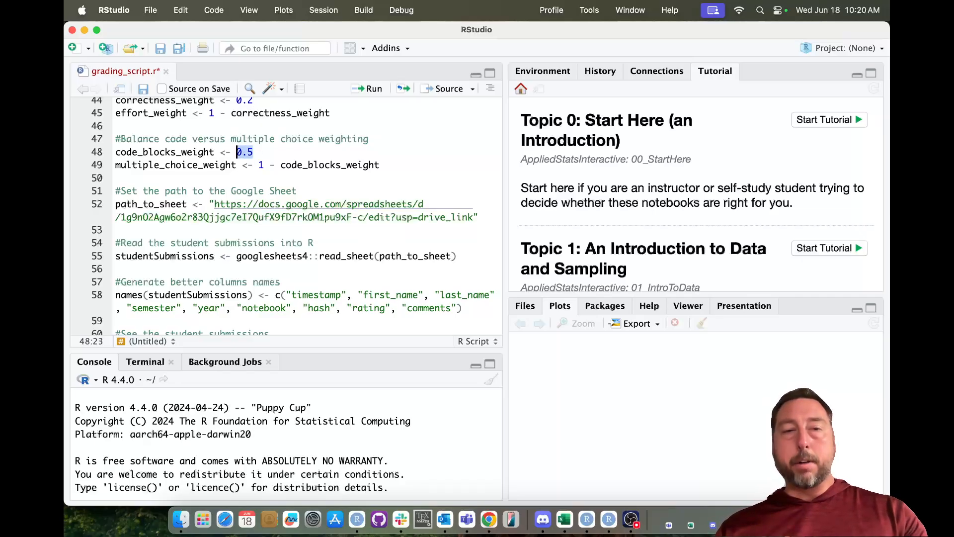
{"action": "key", "text": "Down"}
{"action": "key", "text": "Right"}
{"action": "key", "text": "Right"}
{"action": "key", "text": "Right"}
{"action": "key", "text": "Right"}
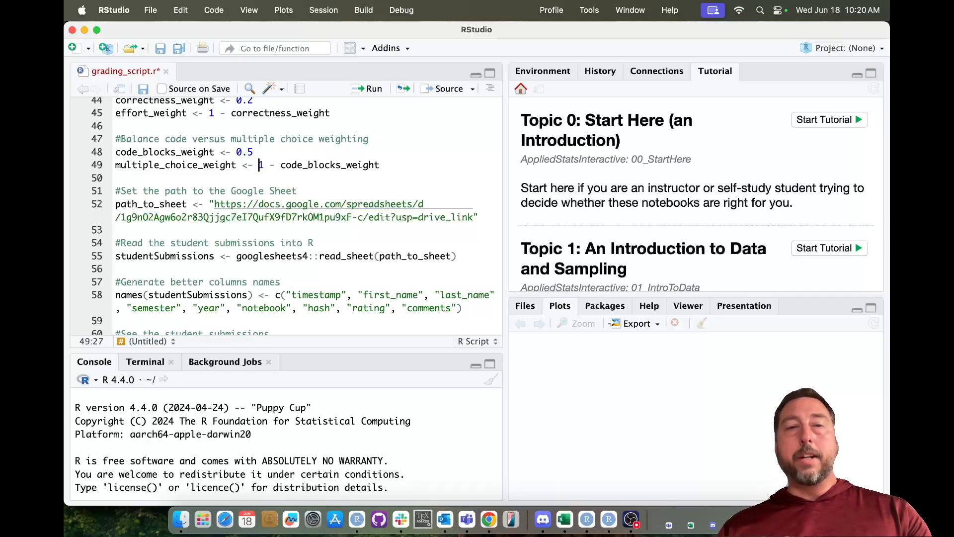
{"action": "key", "text": "shift+End"}
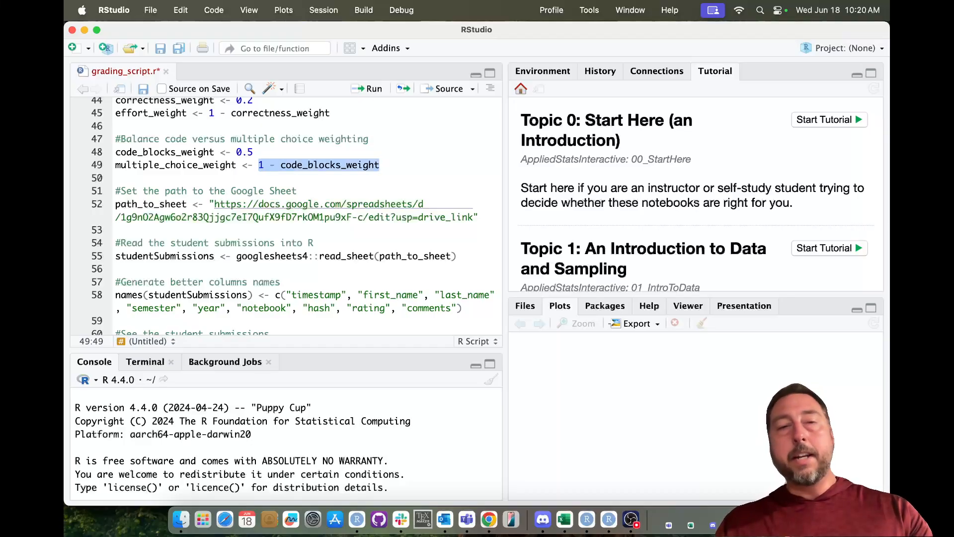
{"action": "key", "text": "Up"}
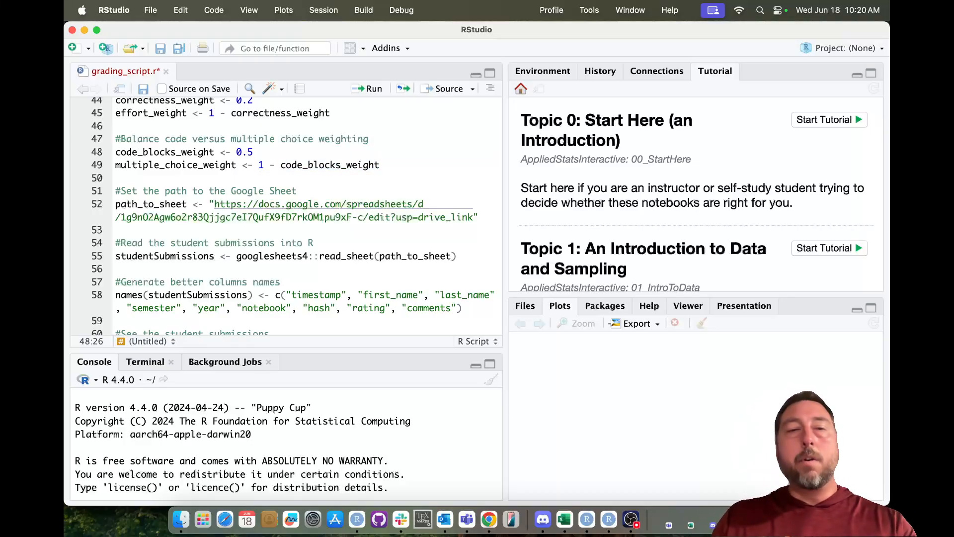
{"action": "key", "text": "Right"}
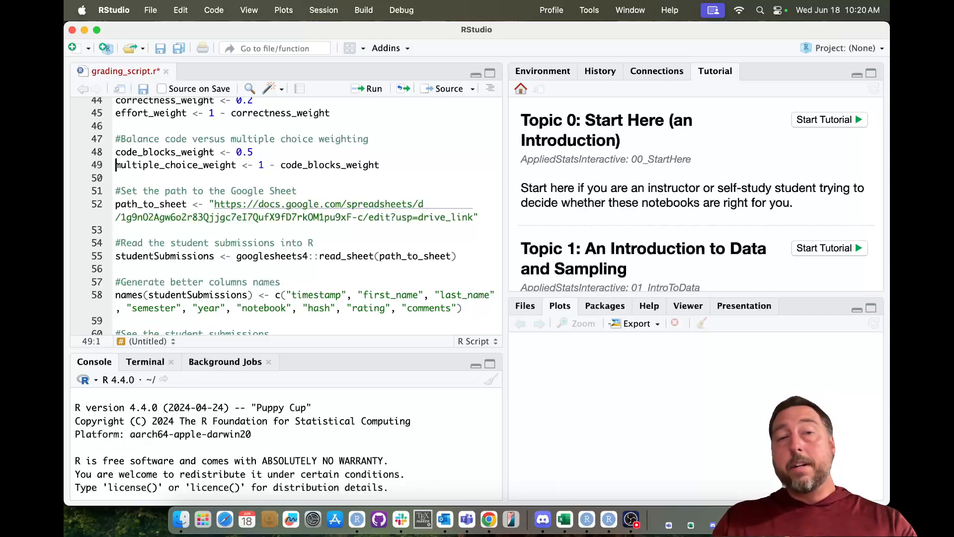
{"action": "key", "text": "super+shift+Right"}
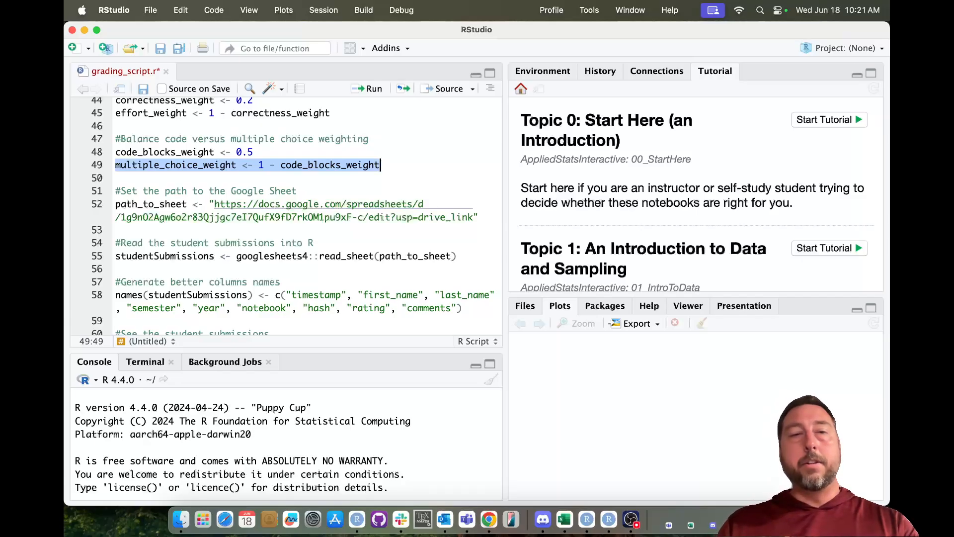
{"action": "key", "text": "Up"}
{"action": "key", "text": "Right"}
{"action": "key", "text": "Up"}
{"action": "key", "text": "shift+Down"}
{"action": "key", "text": "shift+super+Right"}
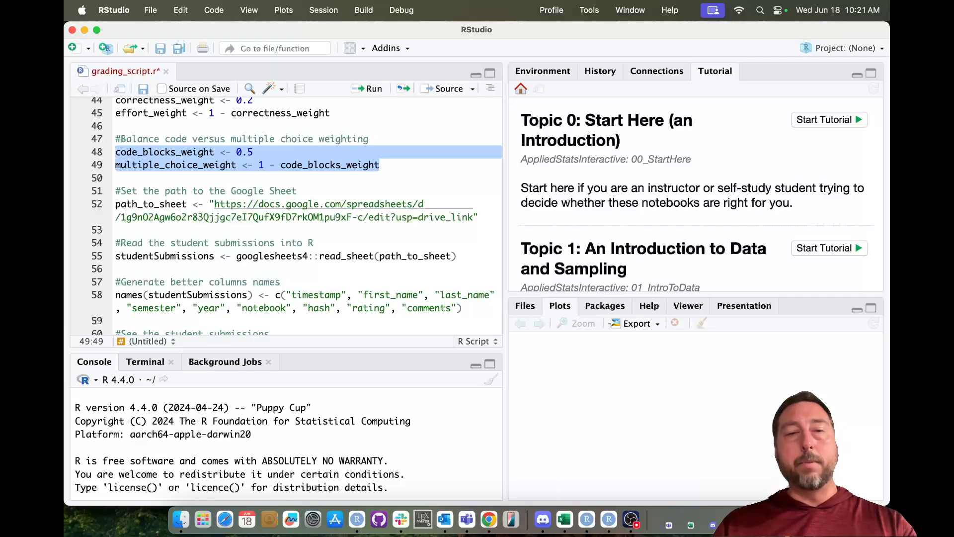
{"action": "key", "text": "Down"}
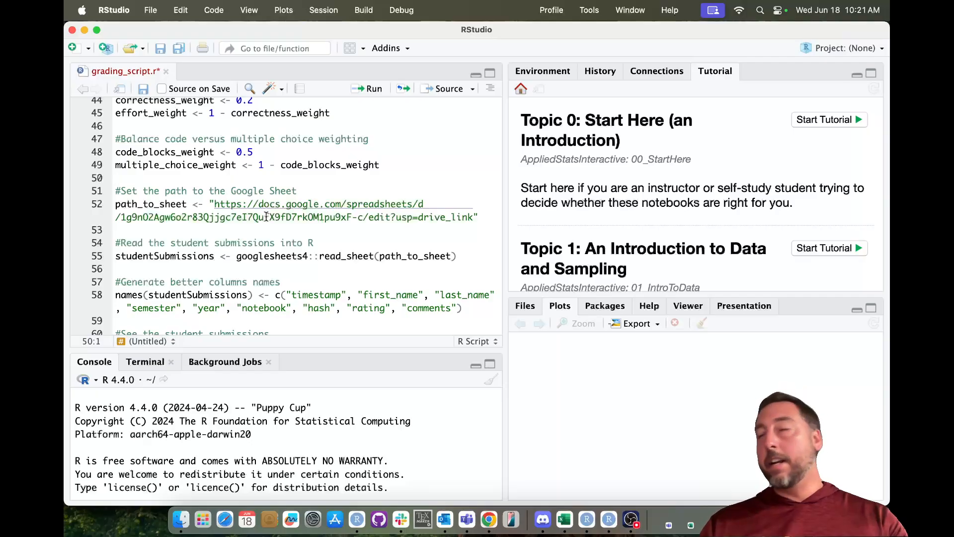
{"action": "scroll", "coordinate": [266, 216], "scroll_direction": "up", "scroll_amount": 15}
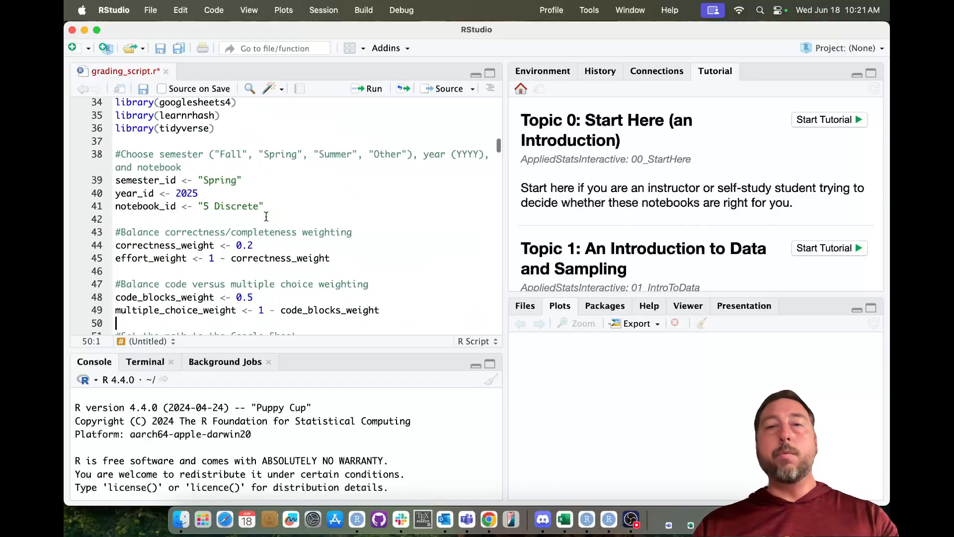
{"action": "scroll", "coordinate": [232, 256], "scroll_direction": "down", "scroll_amount": 5}
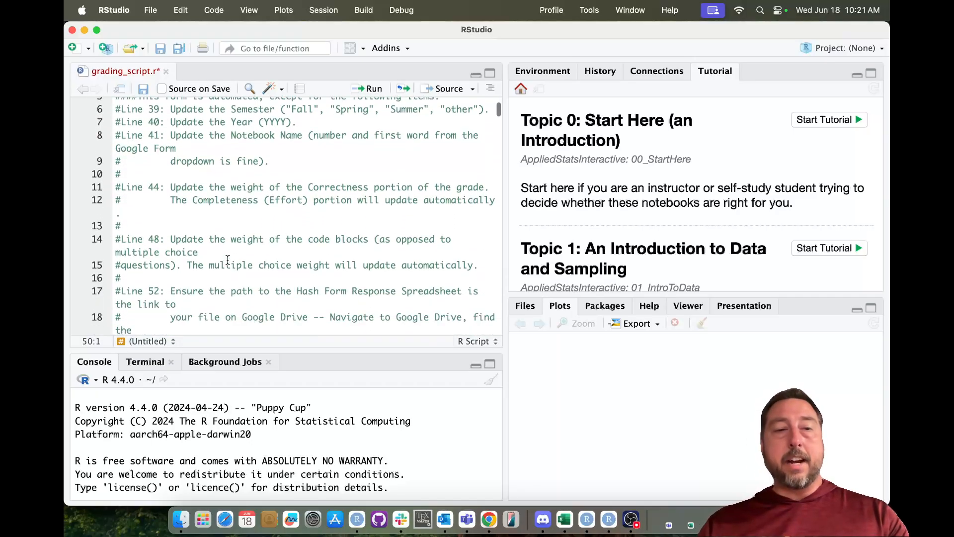
{"action": "scroll", "coordinate": [228, 260], "scroll_direction": "down", "scroll_amount": 1}
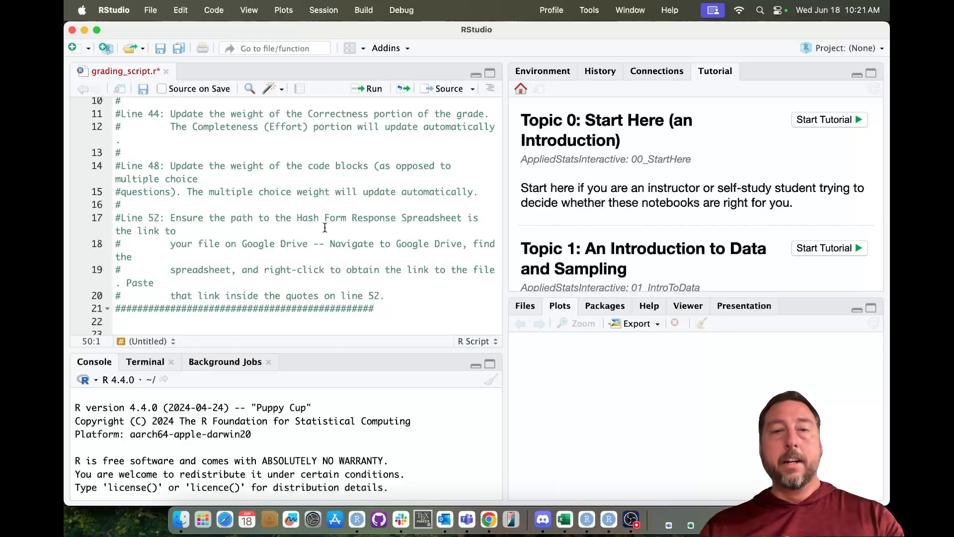
{"action": "scroll", "coordinate": [325, 227], "scroll_direction": "down", "scroll_amount": 3}
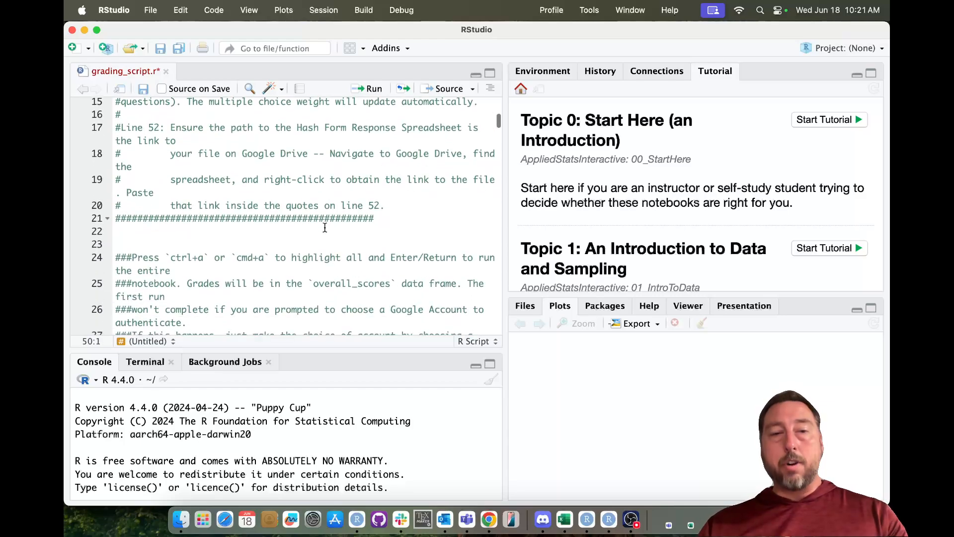
{"action": "scroll", "coordinate": [325, 227], "scroll_direction": "down", "scroll_amount": 5}
{"action": "scroll", "coordinate": [325, 227], "scroll_direction": "down", "scroll_amount": 10}
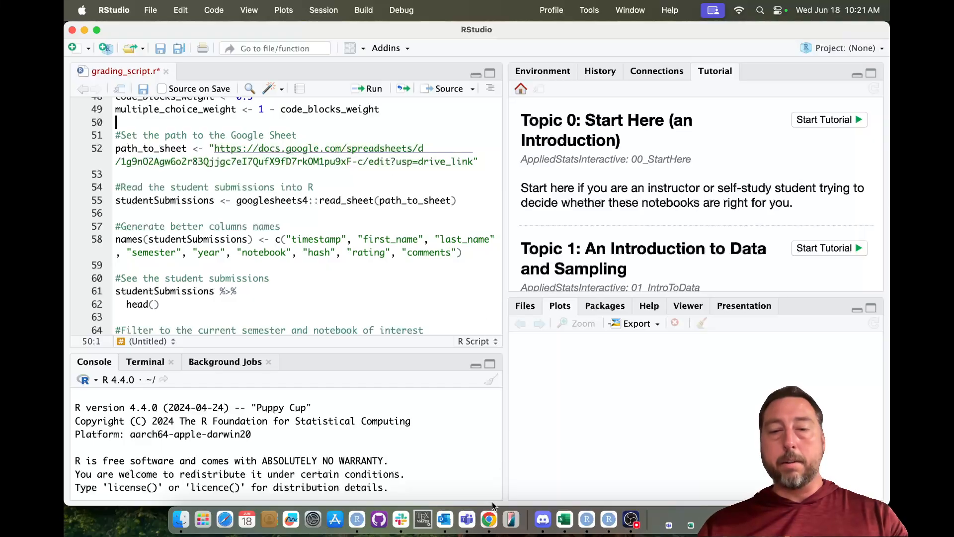
- Use Share > Copy link on the Responses spreadsheet in the OpenIntro Grading folder, then return to RStudio
{"action": "left_click", "coordinate": [489, 520]}
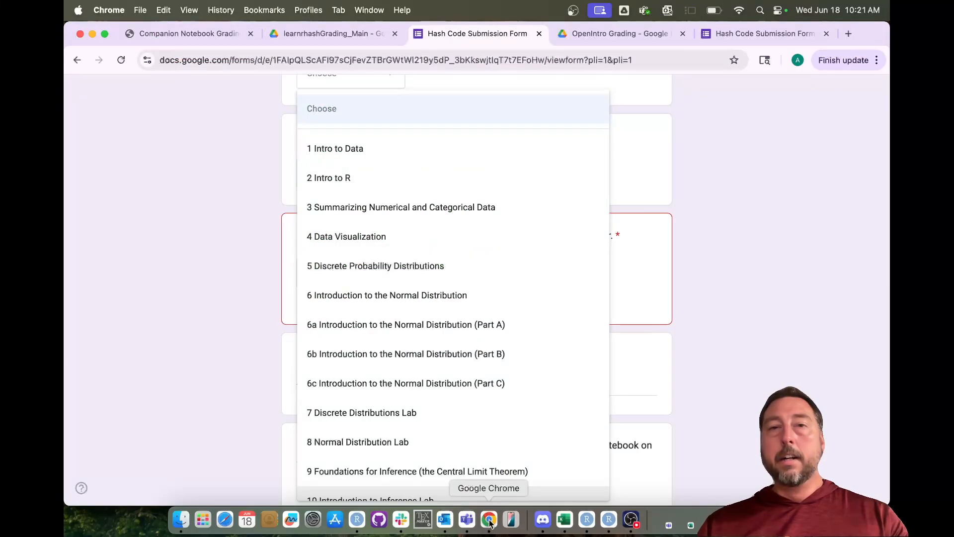
{"action": "left_click", "coordinate": [594, 35]}
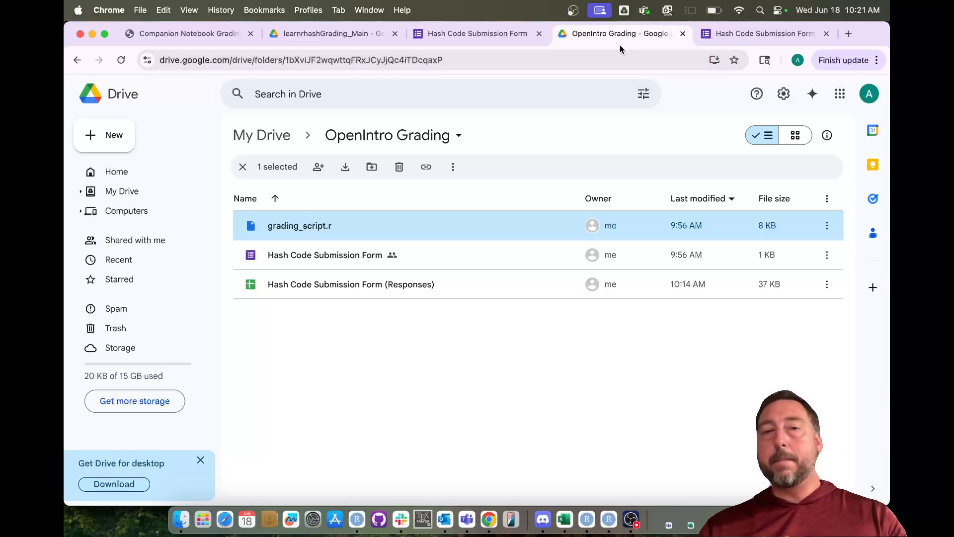
{"action": "left_click", "coordinate": [350, 287]}
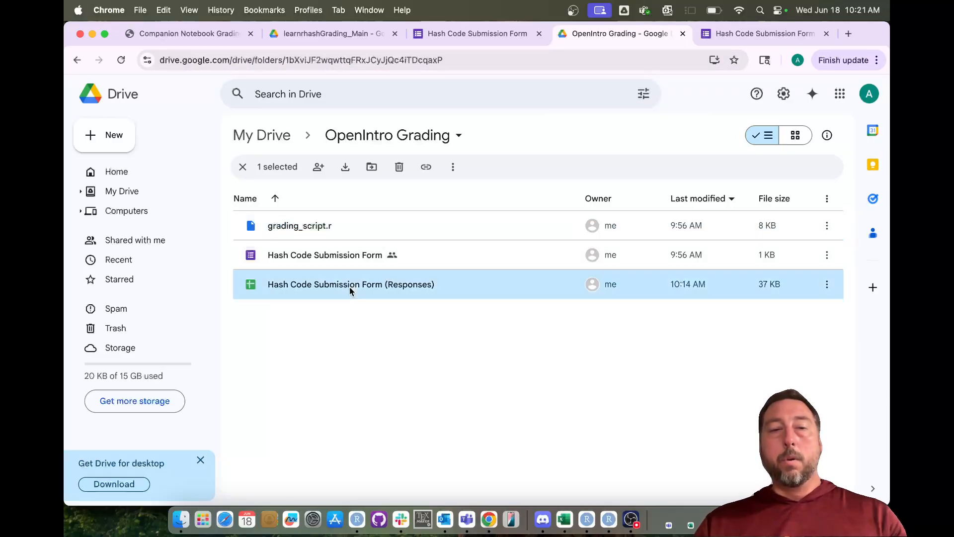
{"action": "right_click", "coordinate": [349, 287]}
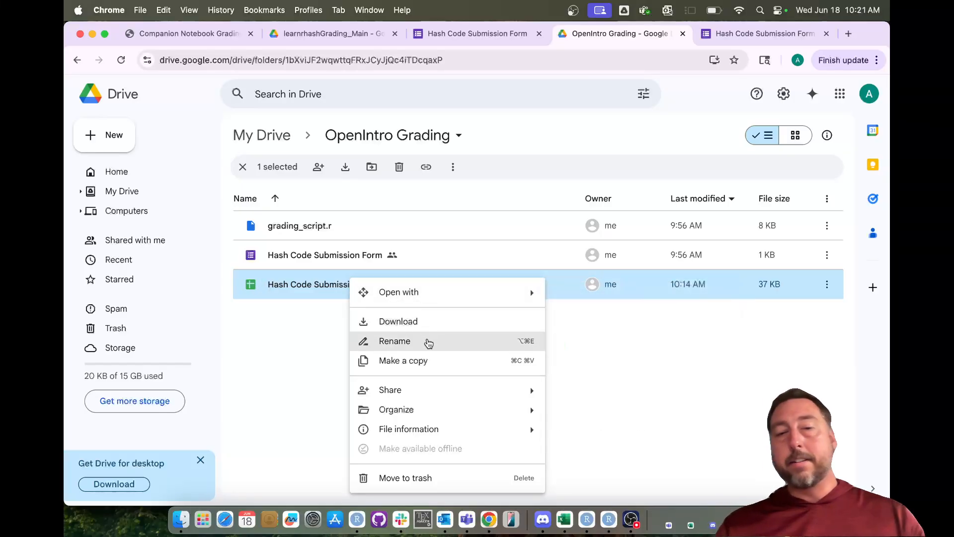
{"action": "mouse_move", "coordinate": [428, 393]}
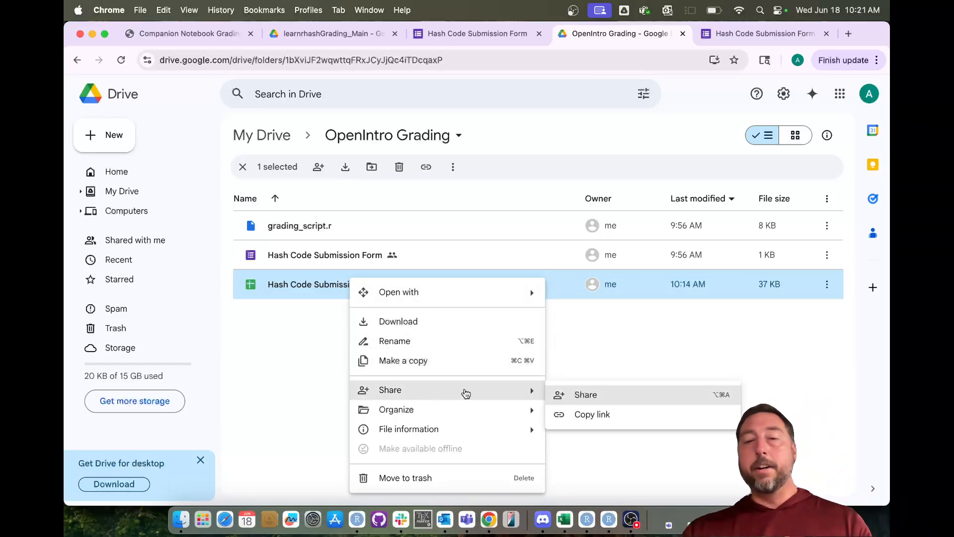
{"action": "left_click", "coordinate": [578, 414]}
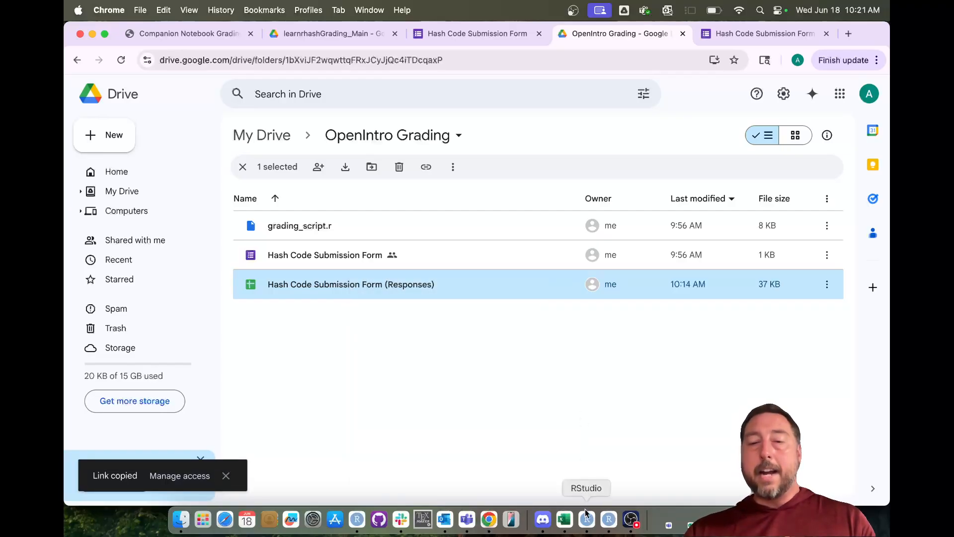
{"action": "left_click", "coordinate": [608, 519]}
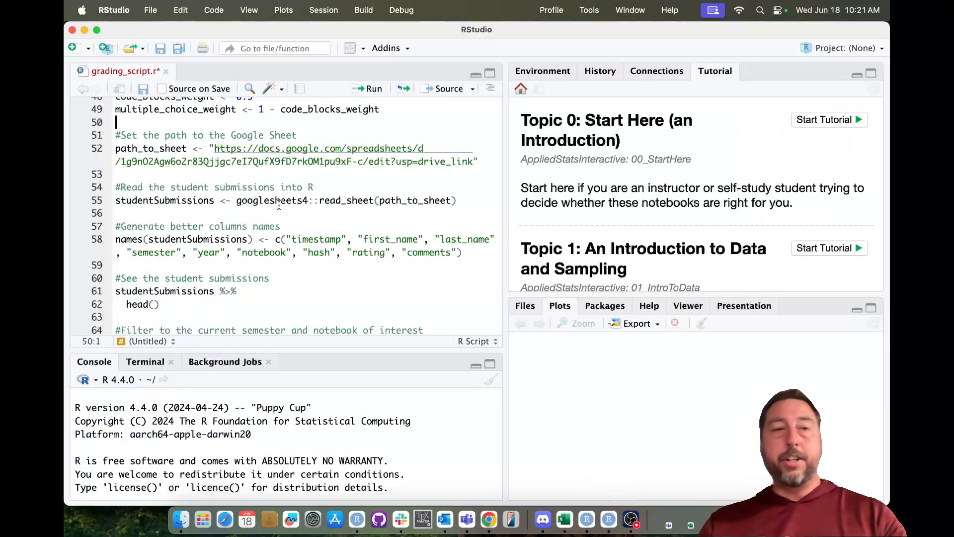
- Replace the old sheet URL in path_to_sheet on line 52 with the copied Responses spreadsheet link
{"action": "left_click", "coordinate": [215, 148]}
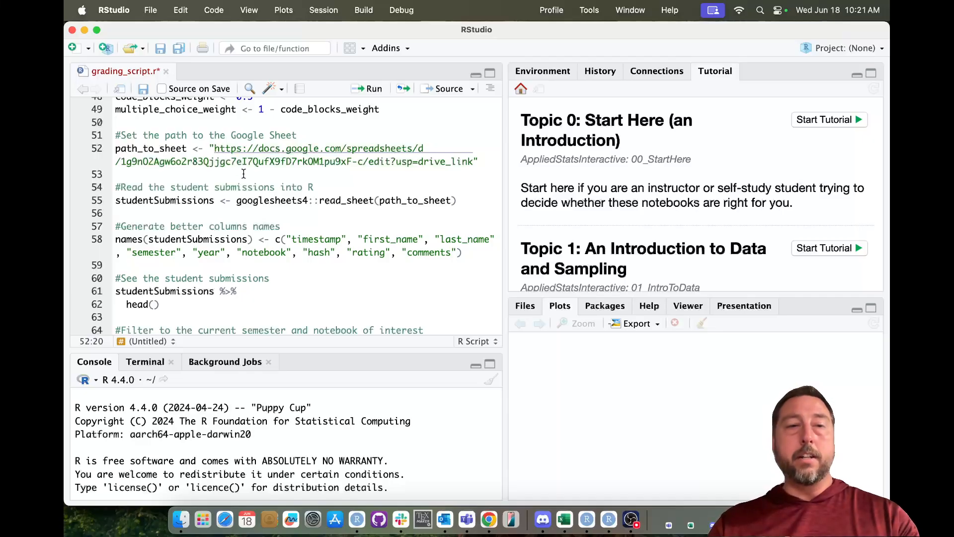
{"action": "left_click_drag", "start_coordinate": [214, 148], "coordinate": [474, 161]}
{"action": "key", "text": "BackSpace"}
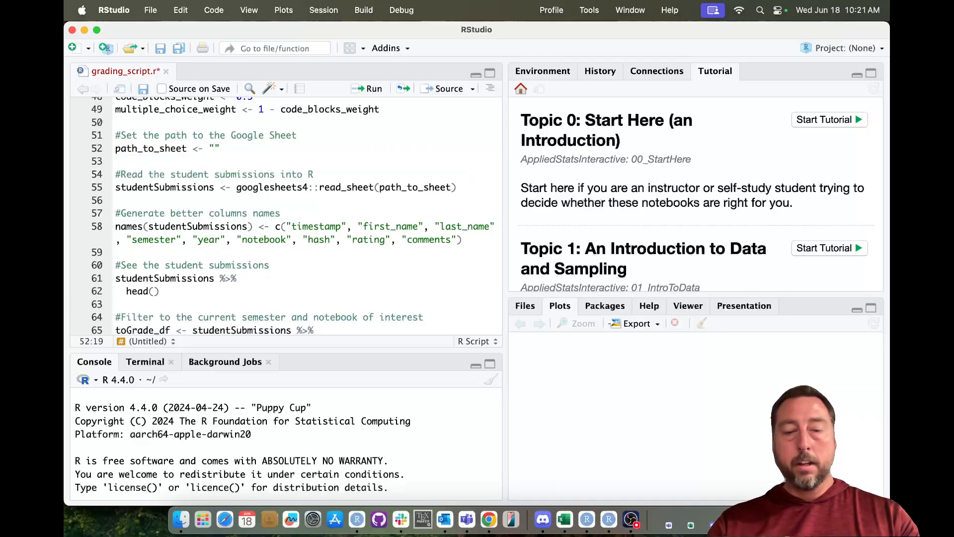
{"action": "key", "text": "super+v"}
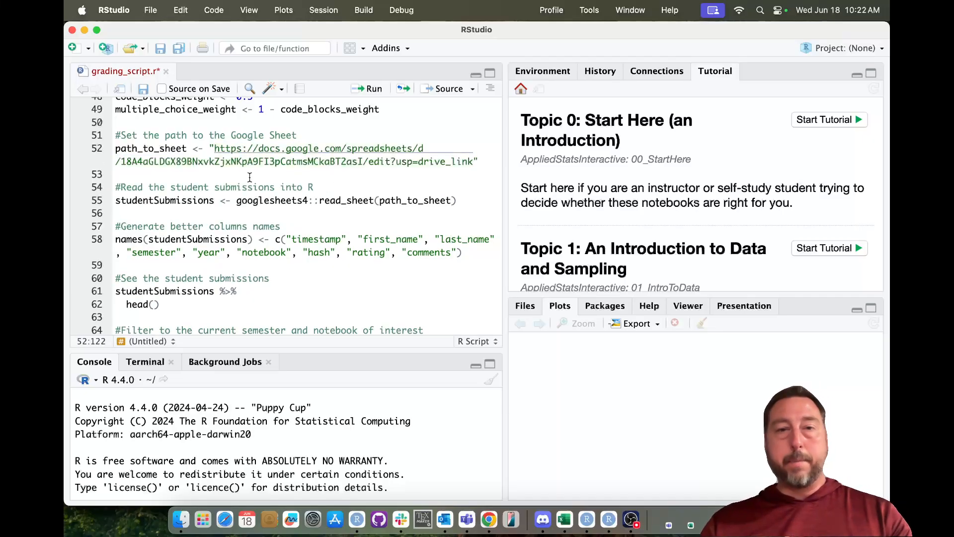
{"action": "left_click", "coordinate": [331, 189]}
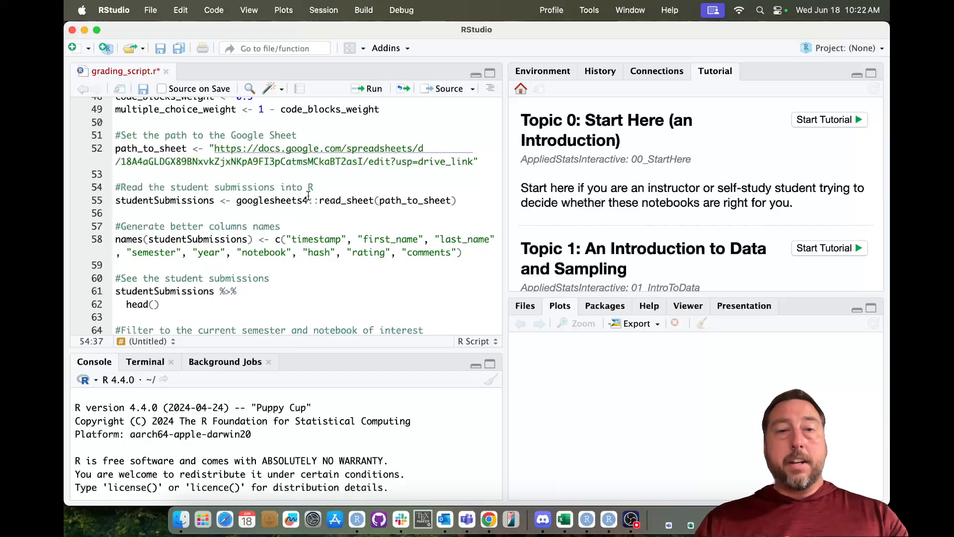
{"action": "scroll", "coordinate": [328, 191], "scroll_direction": "up", "scroll_amount": 5}
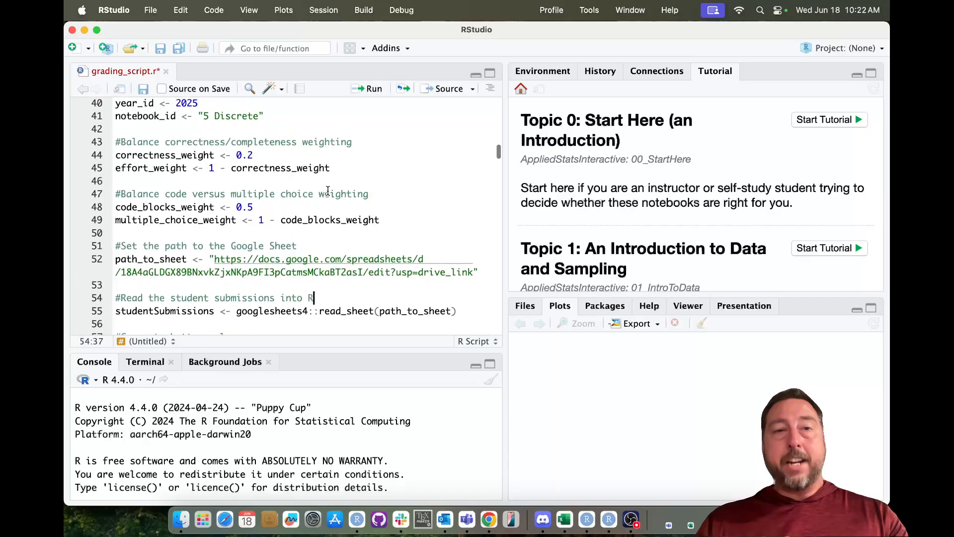
{"action": "scroll", "coordinate": [328, 191], "scroll_direction": "down", "scroll_amount": 5}
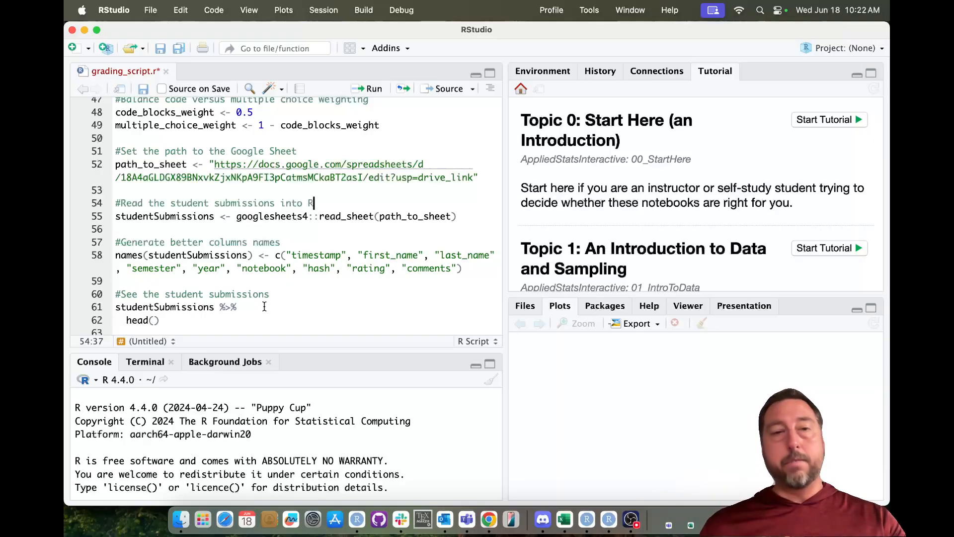
{"action": "left_click", "coordinate": [288, 242]}
{"action": "key", "text": "super+Left"}
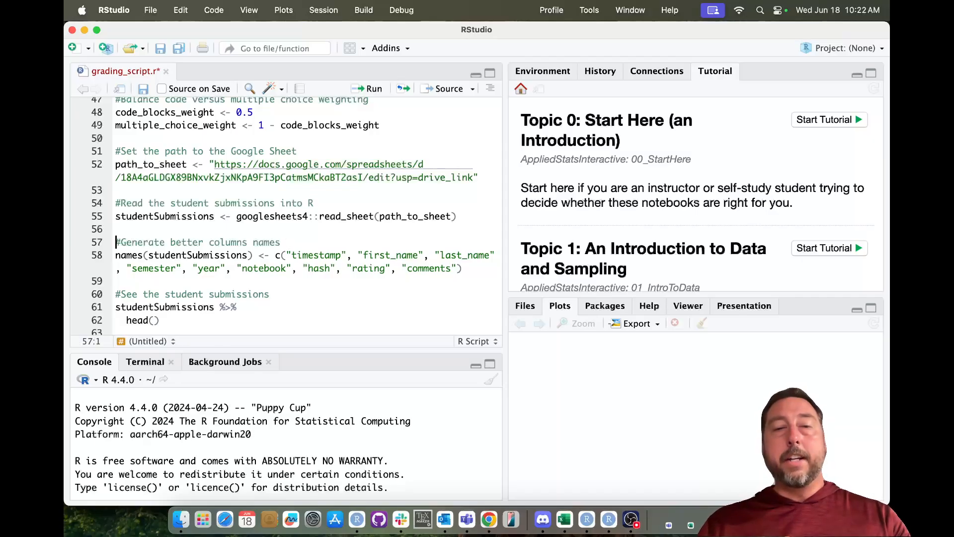
{"action": "key", "text": "shift+Down"}
{"action": "key", "text": "shift+Down"}
{"action": "key", "text": "shift+super+Right"}
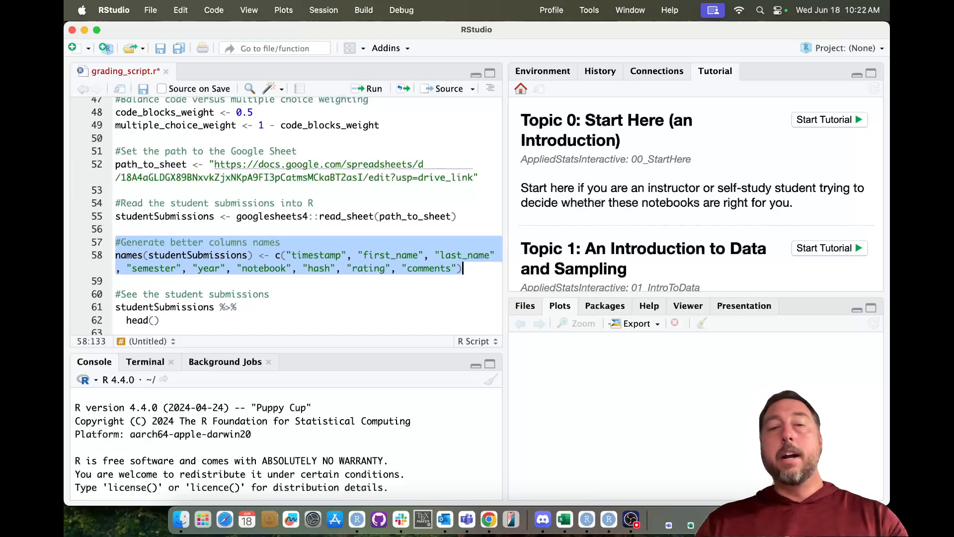
{"action": "key", "text": "Left"}
{"action": "key", "text": "Down"}
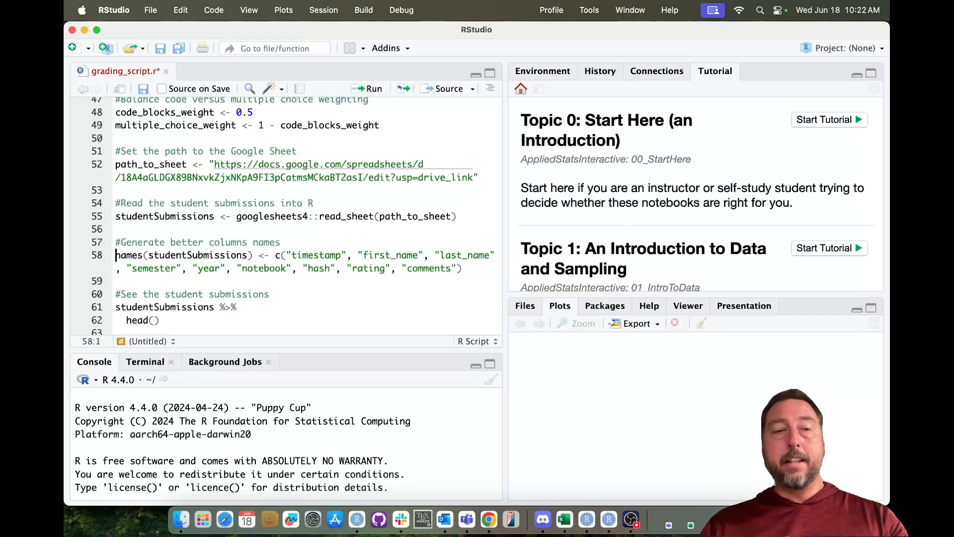
{"action": "key", "text": "shift+Down"}
{"action": "key", "text": "shift+super+Right"}
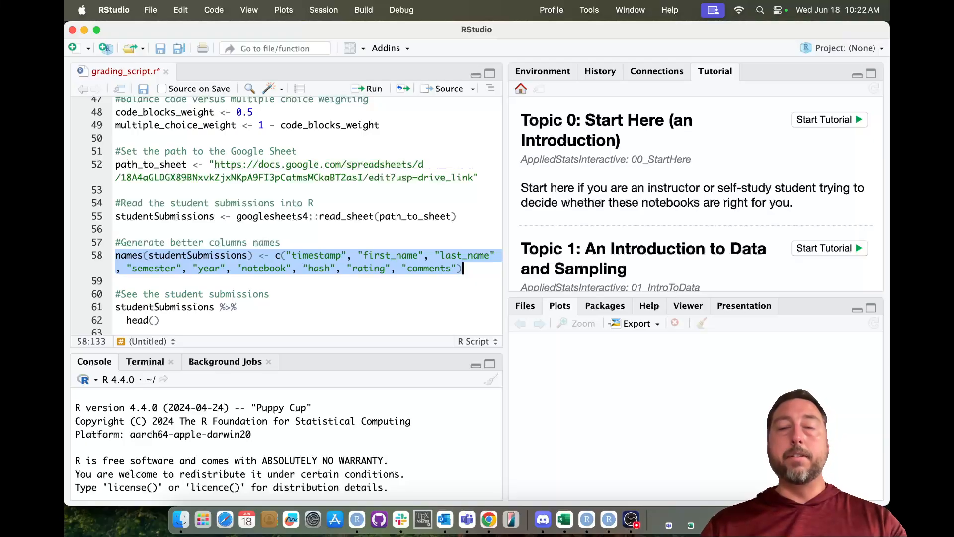
{"action": "key", "text": "Up"}
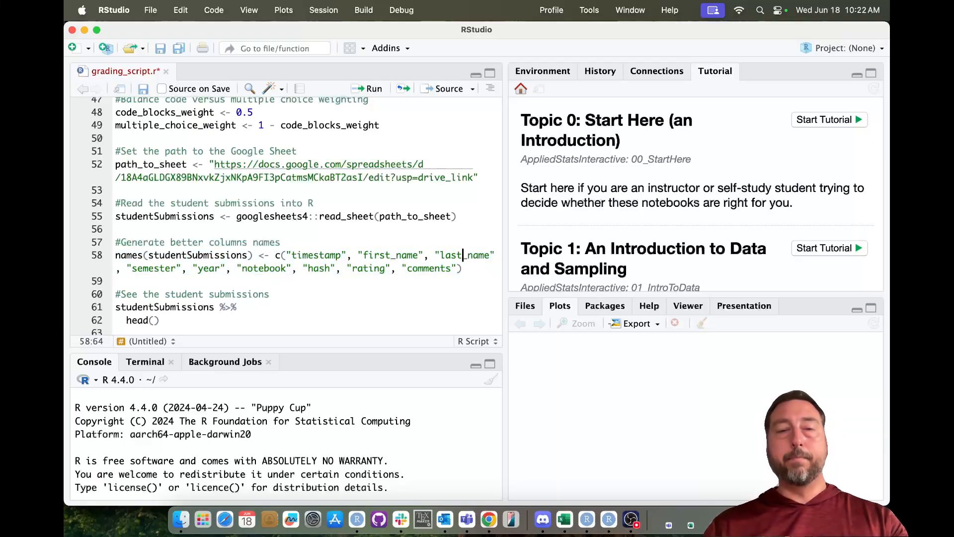
{"action": "scroll", "coordinate": [273, 198], "scroll_direction": "up", "scroll_amount": 10}
{"action": "scroll", "coordinate": [273, 197], "scroll_direction": "up", "scroll_amount": 6}
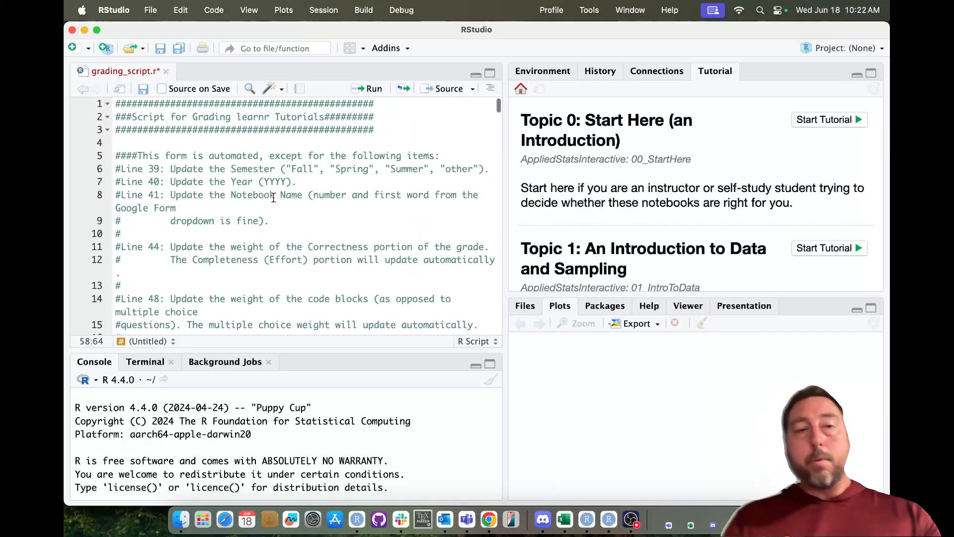
{"action": "scroll", "coordinate": [273, 197], "scroll_direction": "down", "scroll_amount": 3}
{"action": "scroll", "coordinate": [273, 197], "scroll_direction": "down", "scroll_amount": 8}
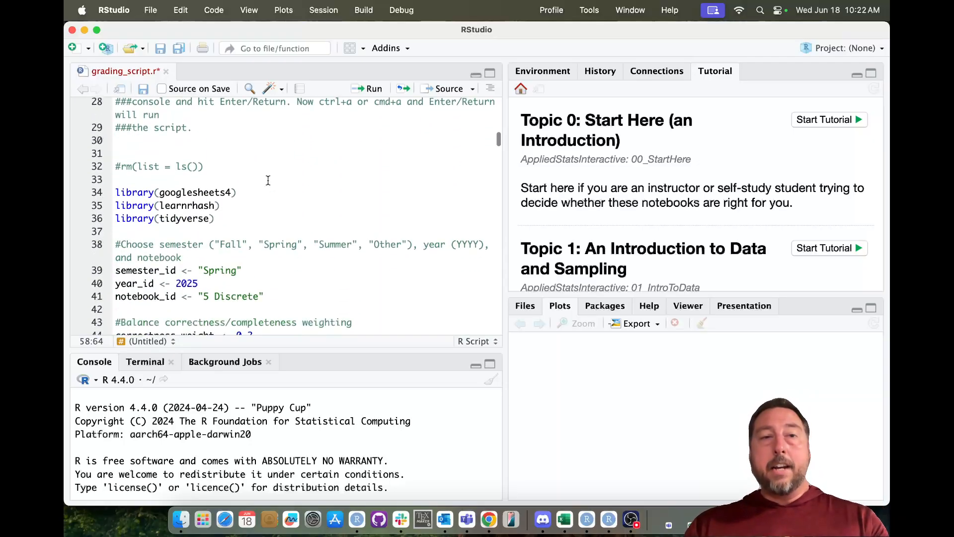
- Select all of grading_script.r and run it until the console asks for a 1, 2 or 0 selection
{"action": "left_click", "coordinate": [266, 222]}
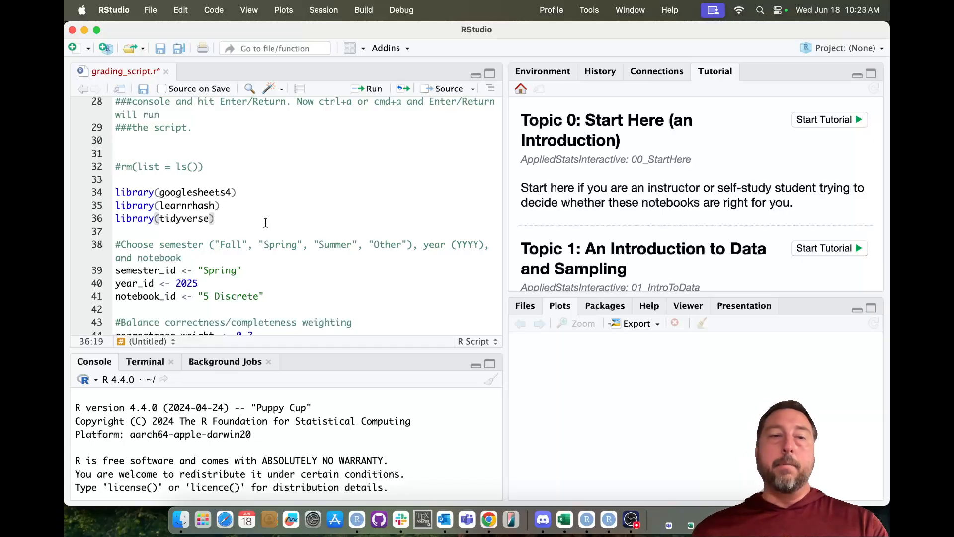
{"action": "left_click", "coordinate": [236, 192]}
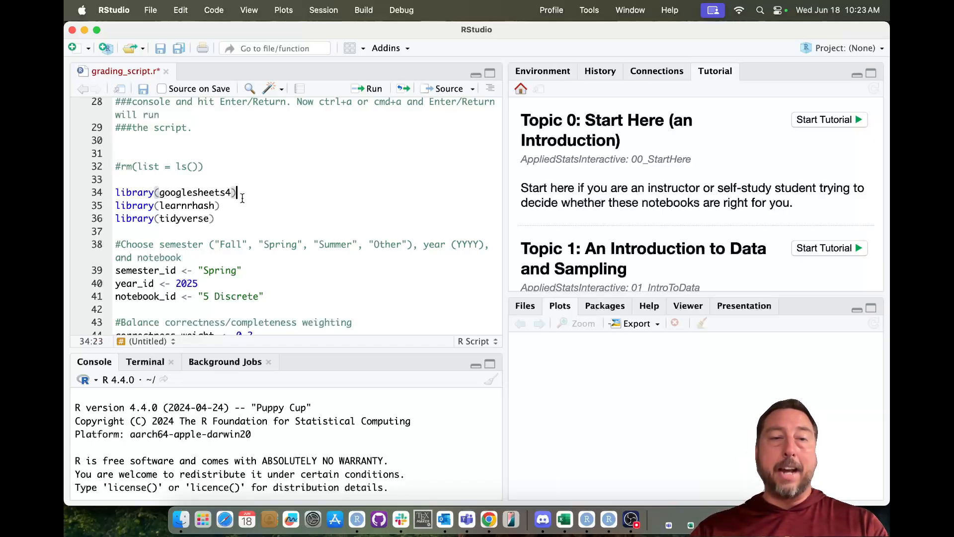
{"action": "key", "text": "super+shift+Left"}
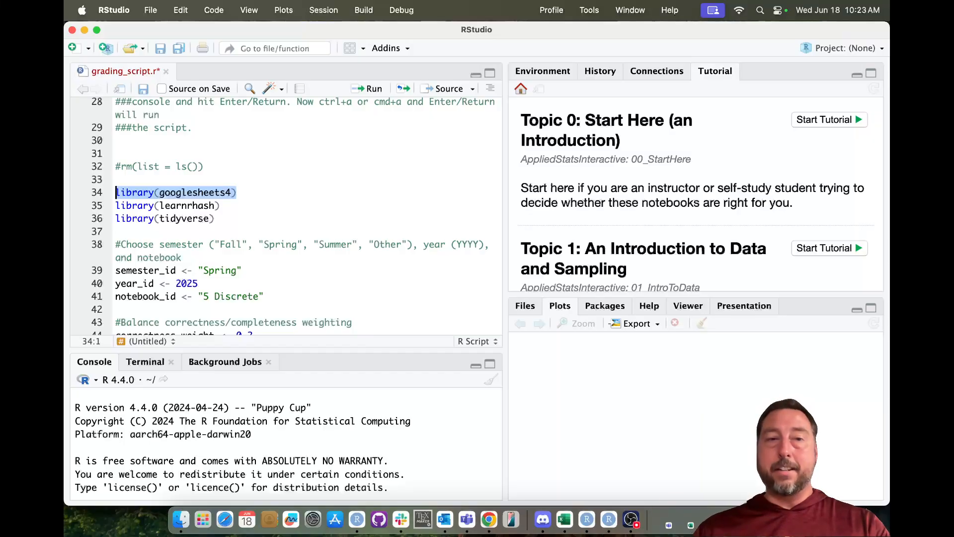
{"action": "left_click", "coordinate": [237, 192]}
{"action": "key", "text": "super+a"}
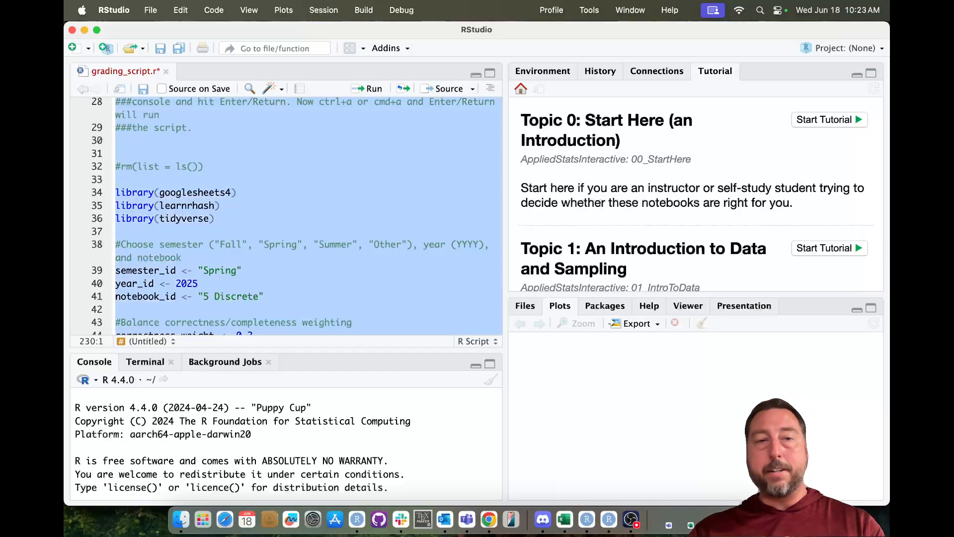
{"action": "key", "text": "super+Return"}
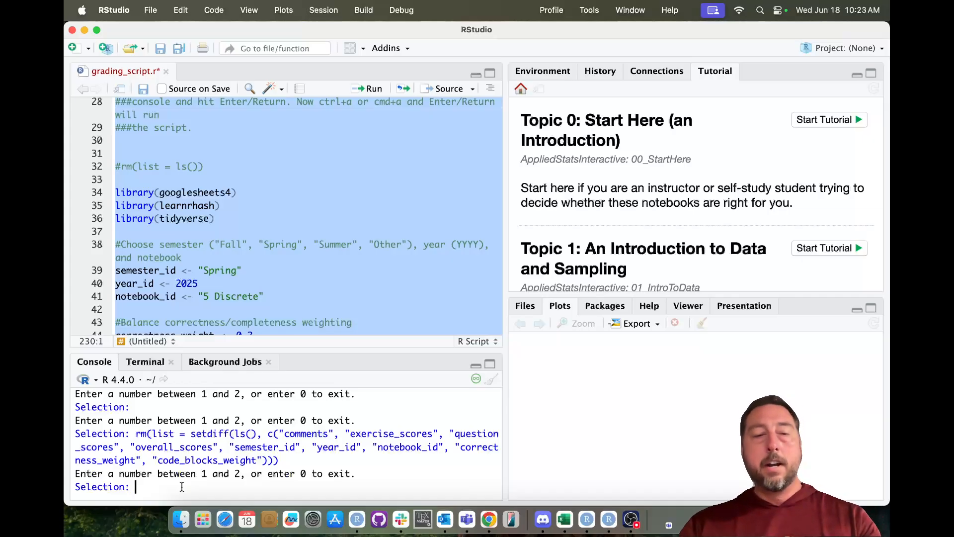
- Answer the console's Selection prompt with 1 to start Google authentication
{"action": "type", "text": "1"}
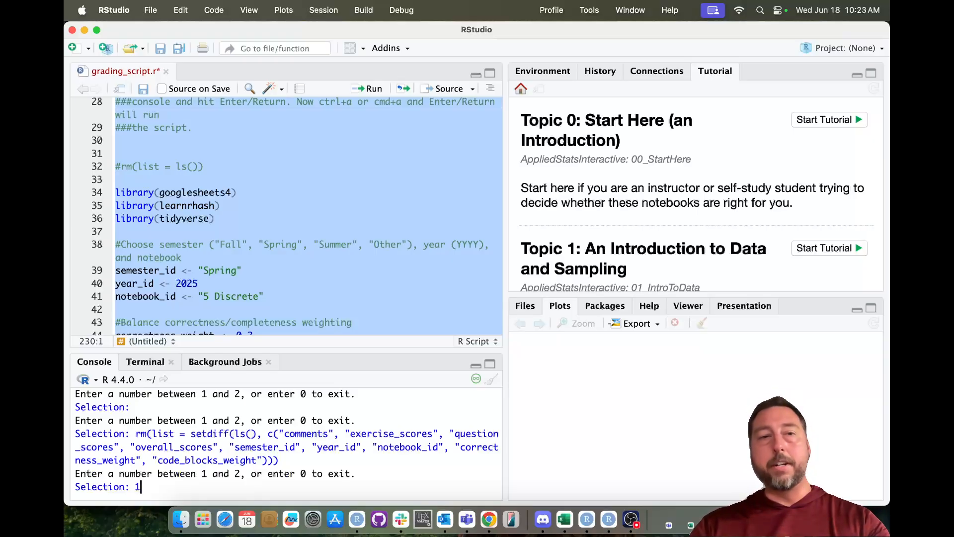
{"action": "key", "text": "Return"}
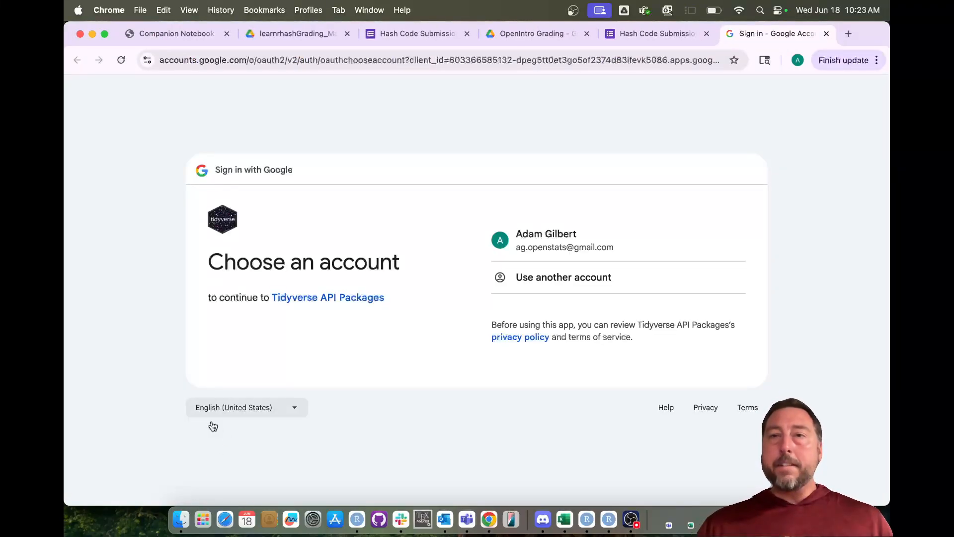
- Sign in with the Google account and allow Tidyverse API Packages to access Google Sheets spreadsheets
{"action": "left_click", "coordinate": [538, 242]}
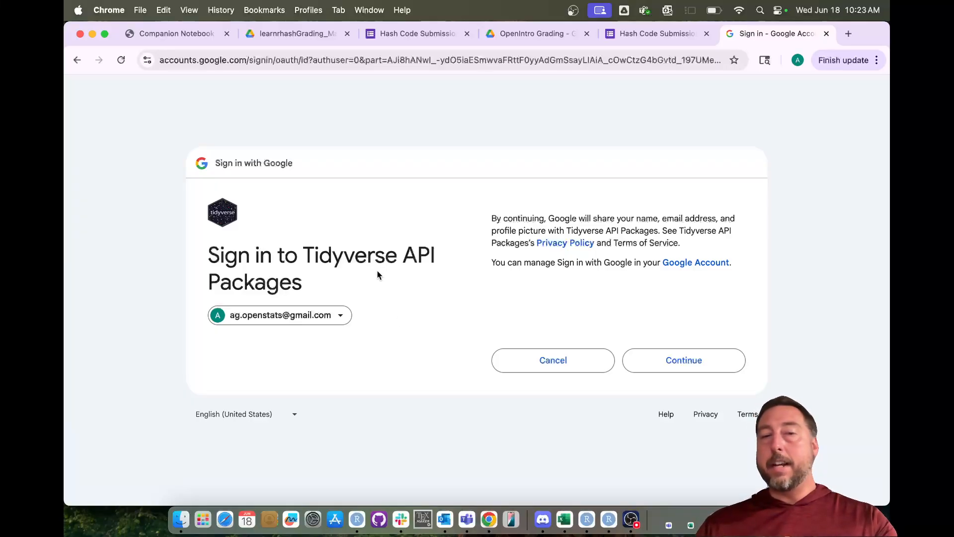
{"action": "left_click", "coordinate": [677, 362]}
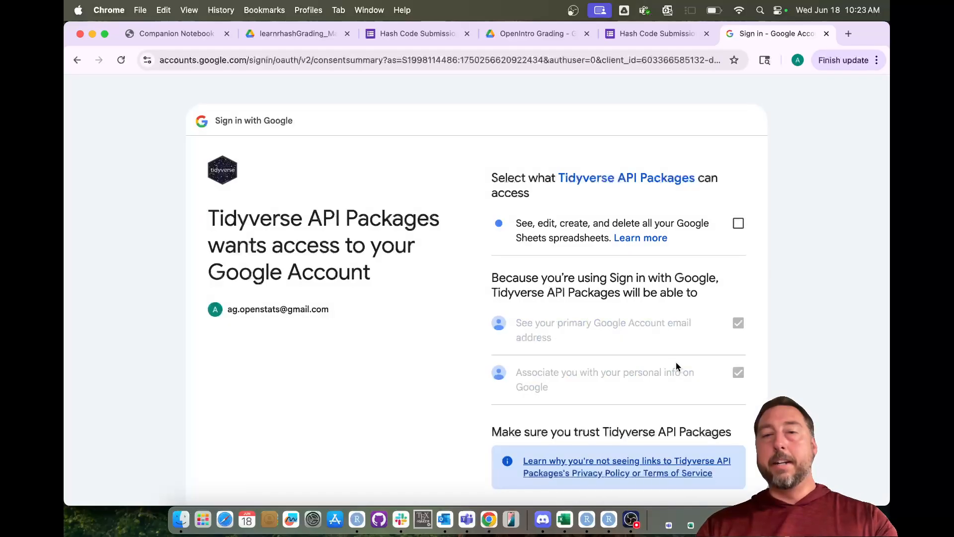
{"action": "left_click", "coordinate": [737, 224]}
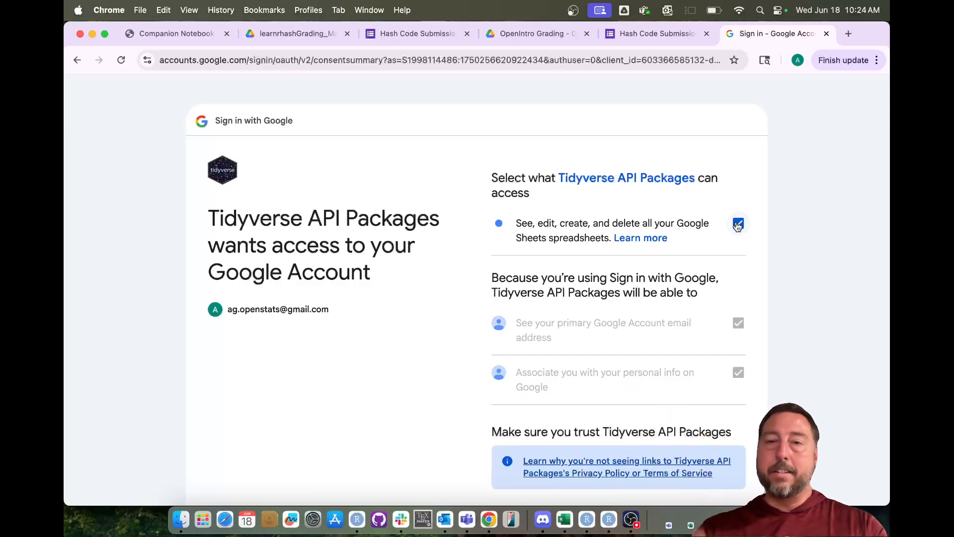
{"action": "scroll", "coordinate": [777, 257], "scroll_direction": "down", "scroll_amount": 5}
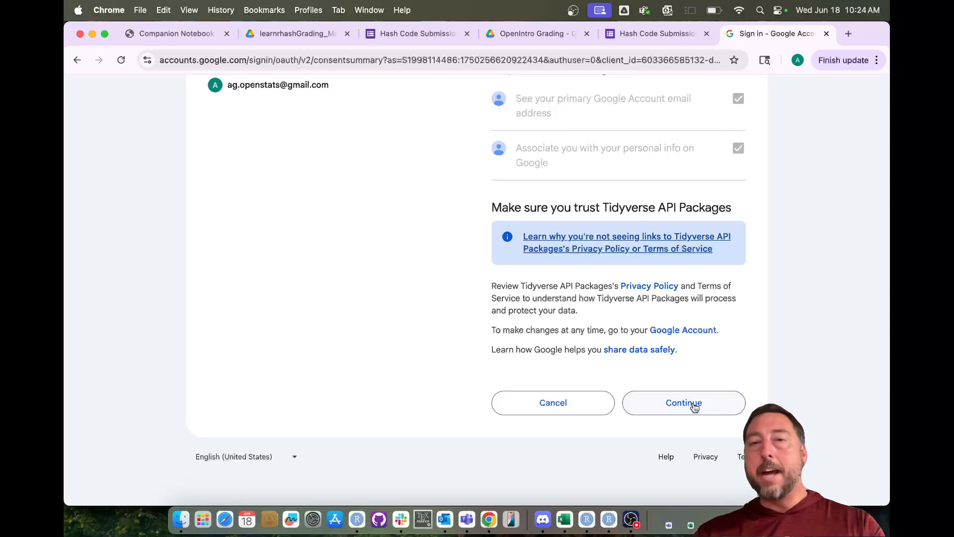
{"action": "left_click", "coordinate": [694, 404]}
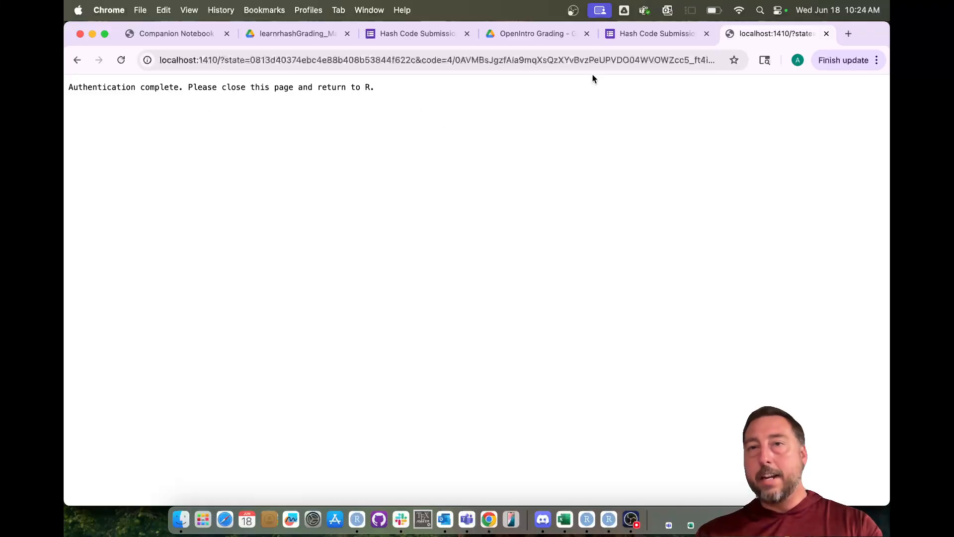
- Close the authentication-complete page, rerun the full grading_script.r in RStudio, and show the Environment pane
{"action": "left_click", "coordinate": [827, 35]}
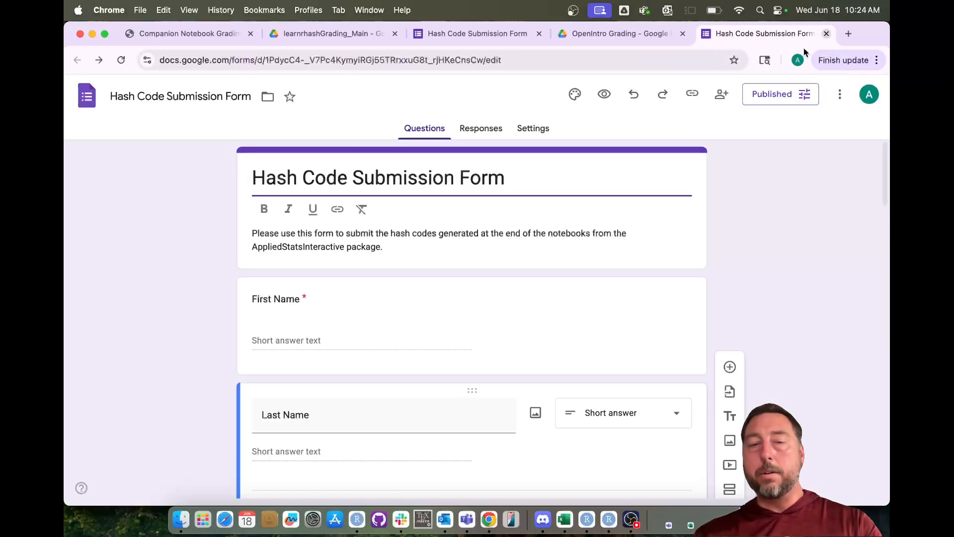
{"action": "left_click", "coordinate": [609, 519]}
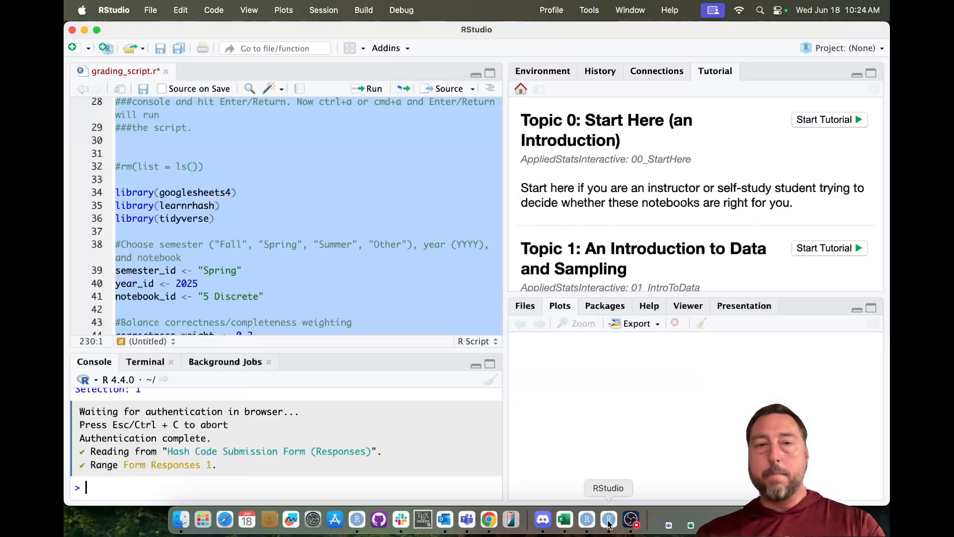
{"action": "left_click", "coordinate": [278, 192]}
{"action": "key", "text": "super+a"}
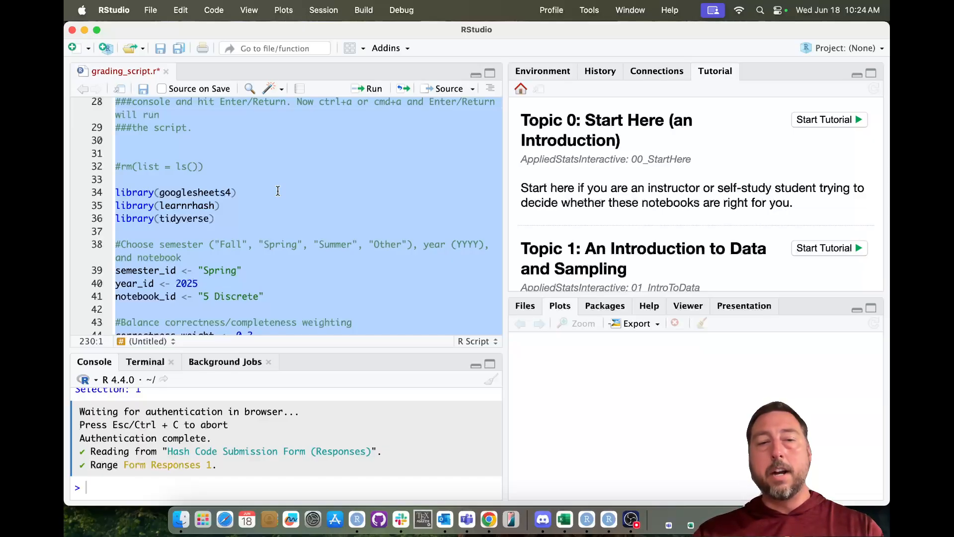
{"action": "key", "text": "super+Return"}
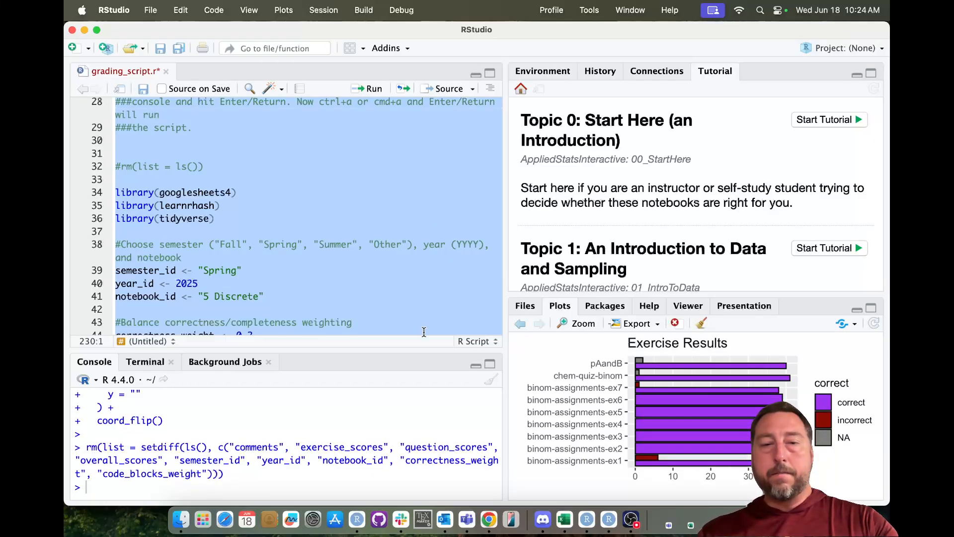
{"action": "left_click", "coordinate": [553, 72]}
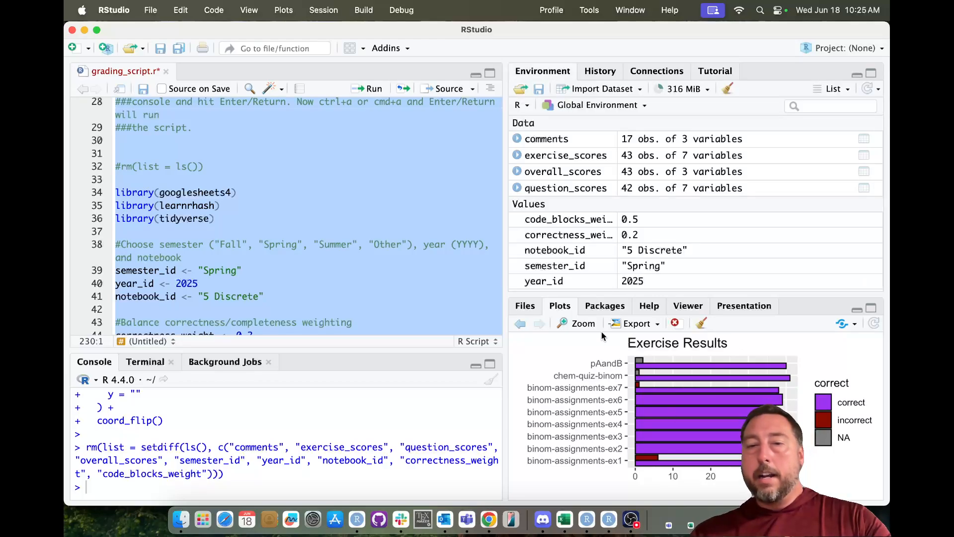
- View the Exercise Results chart enlarged, then step back to the Question Results plot
{"action": "left_click", "coordinate": [582, 323]}
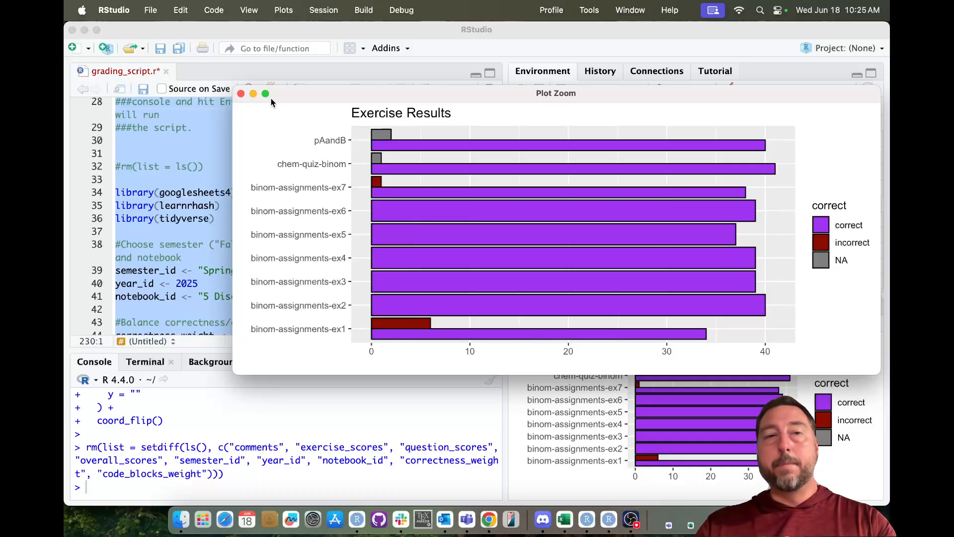
{"action": "left_click", "coordinate": [241, 94]}
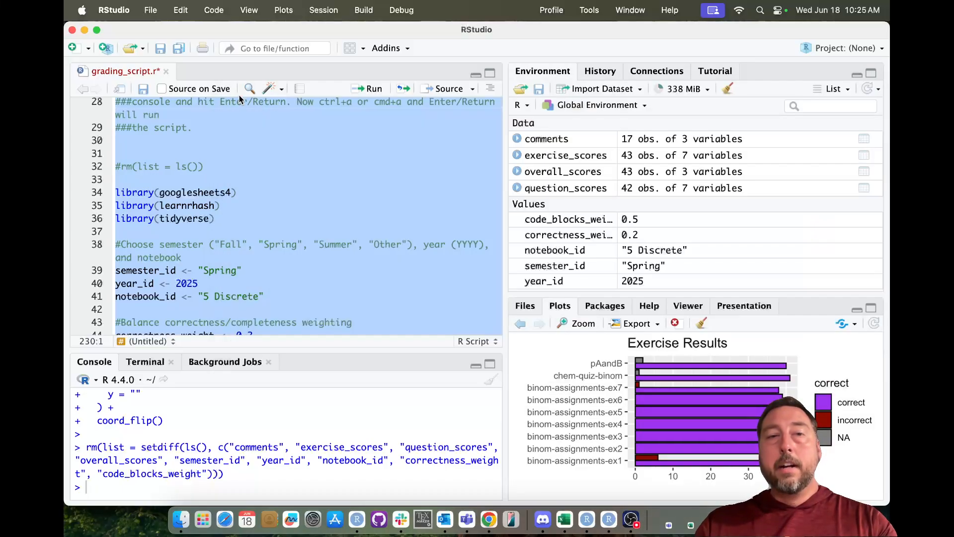
{"action": "left_click", "coordinate": [521, 324]}
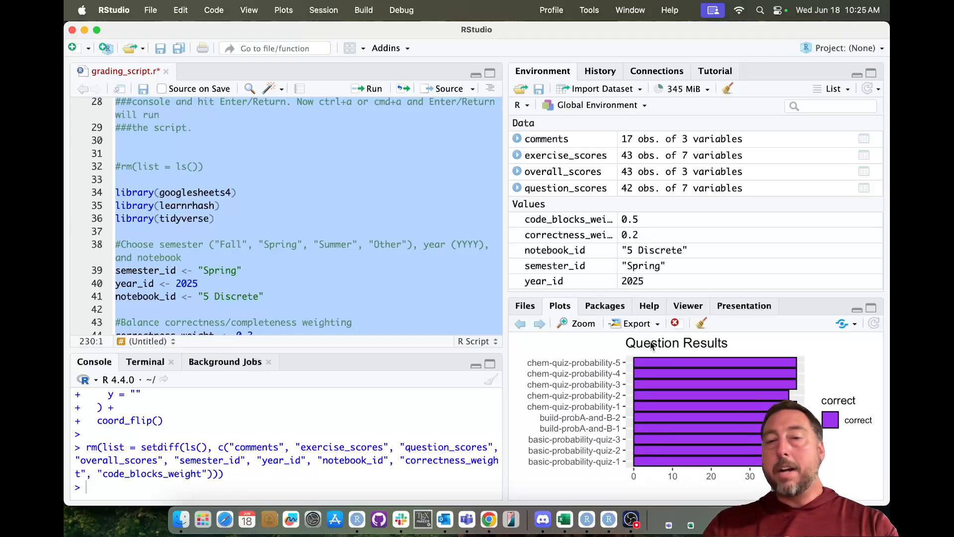
- View the Question Results bar chart enlarged, then step back to the Overall Comfort and Confidence plot
{"action": "left_click", "coordinate": [580, 324]}
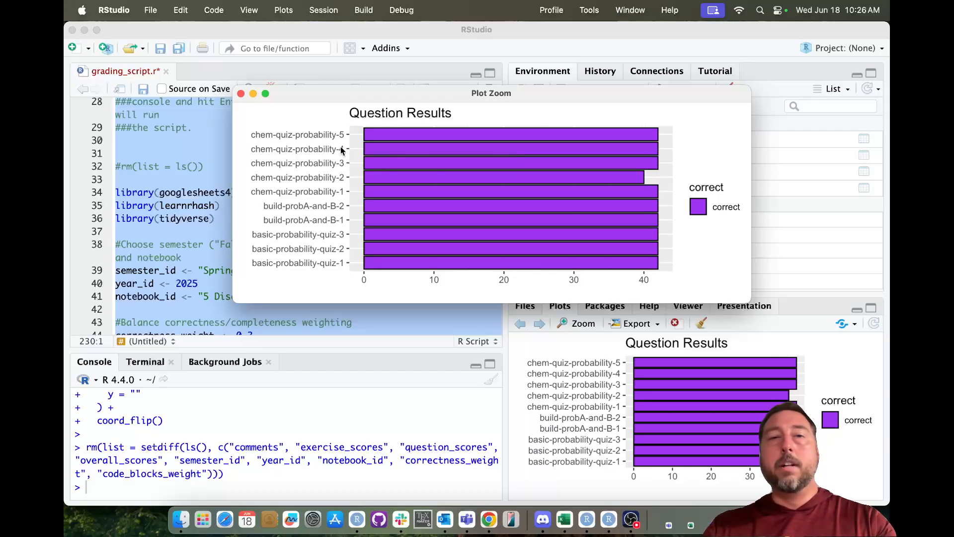
{"action": "left_click", "coordinate": [240, 93]}
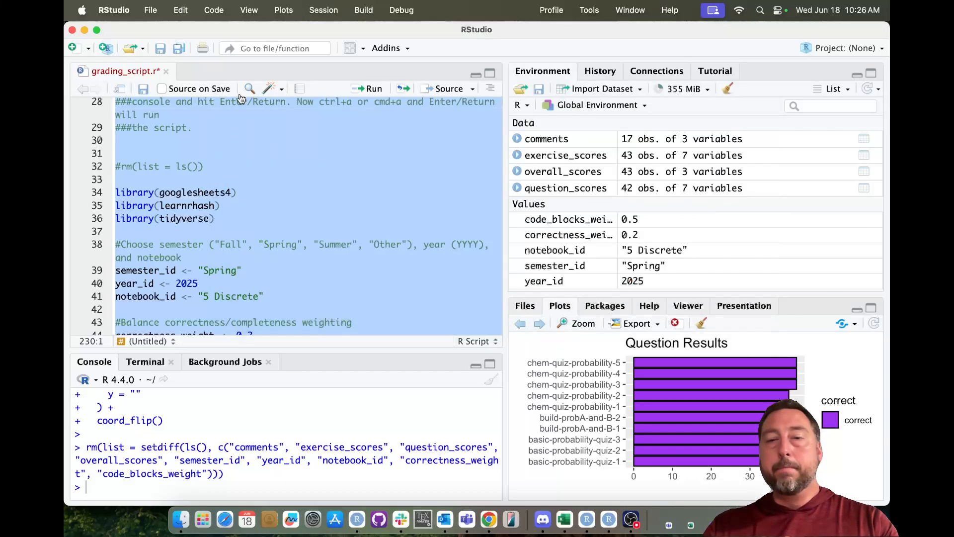
{"action": "left_click", "coordinate": [516, 323]}
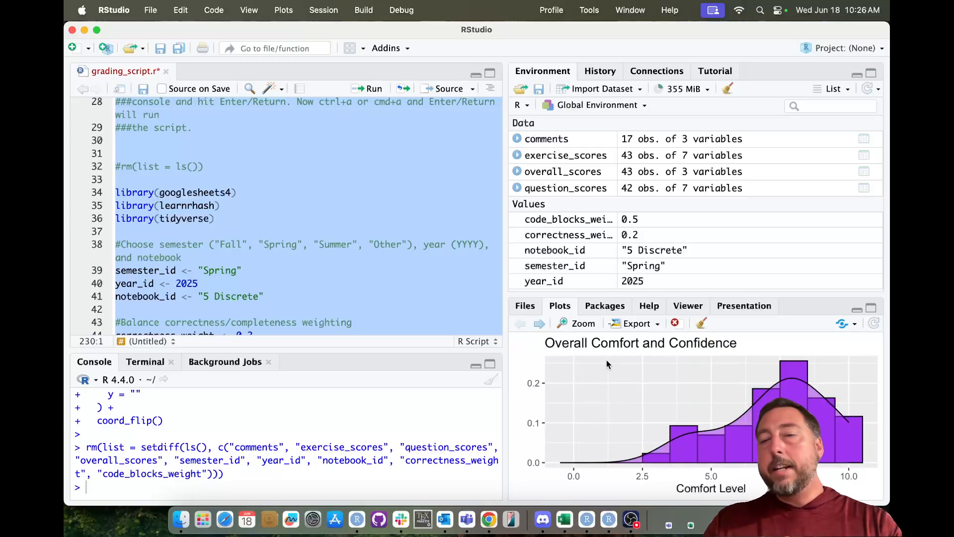
- View the Overall Comfort and Confidence histogram in a larger zoom window, then open the overall_scores table
{"action": "left_click", "coordinate": [587, 325]}
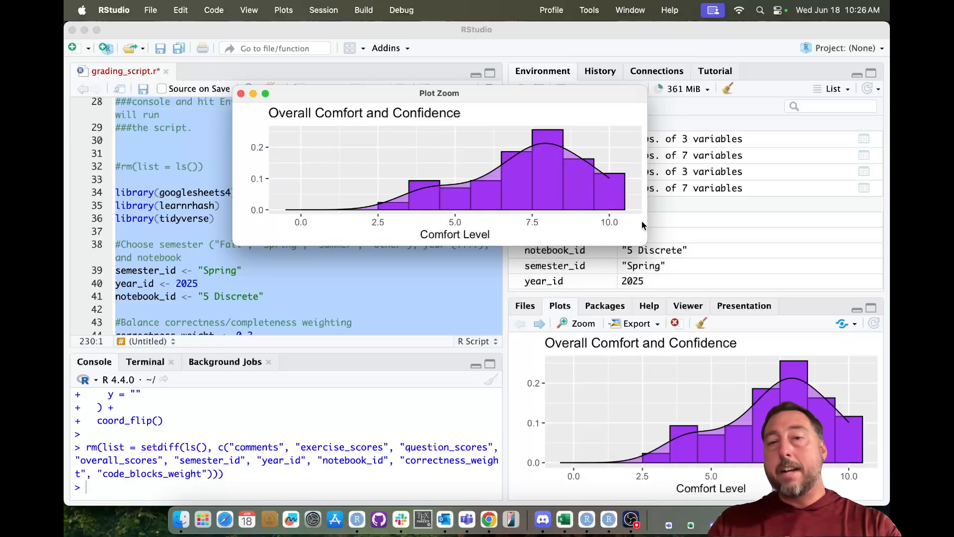
{"action": "left_click_drag", "start_coordinate": [646, 239], "coordinate": [842, 398]}
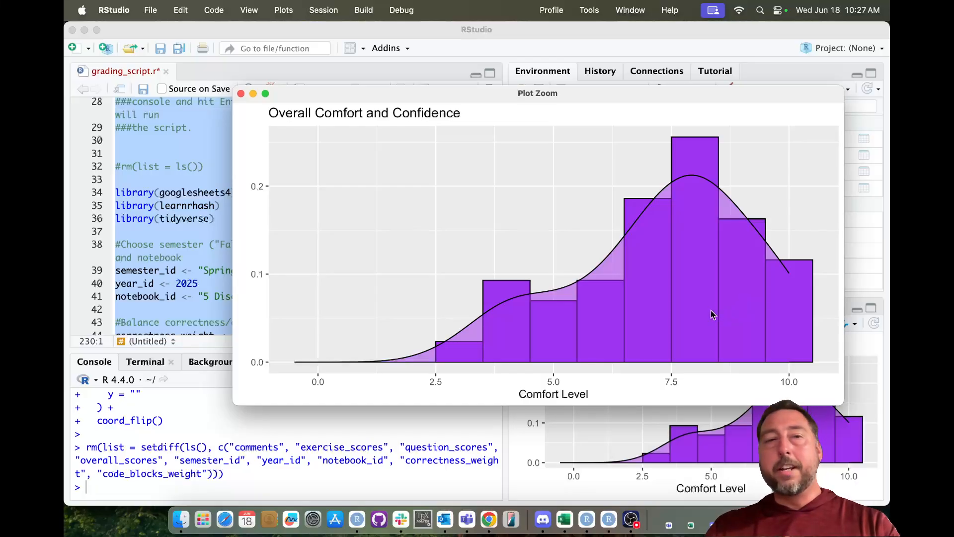
{"action": "left_click", "coordinate": [241, 93]}
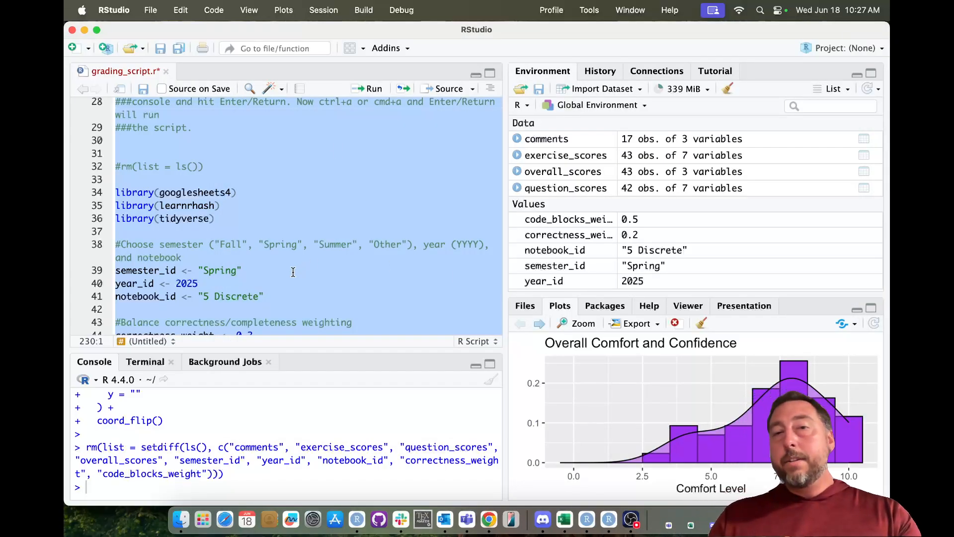
{"action": "left_click", "coordinate": [570, 172]}
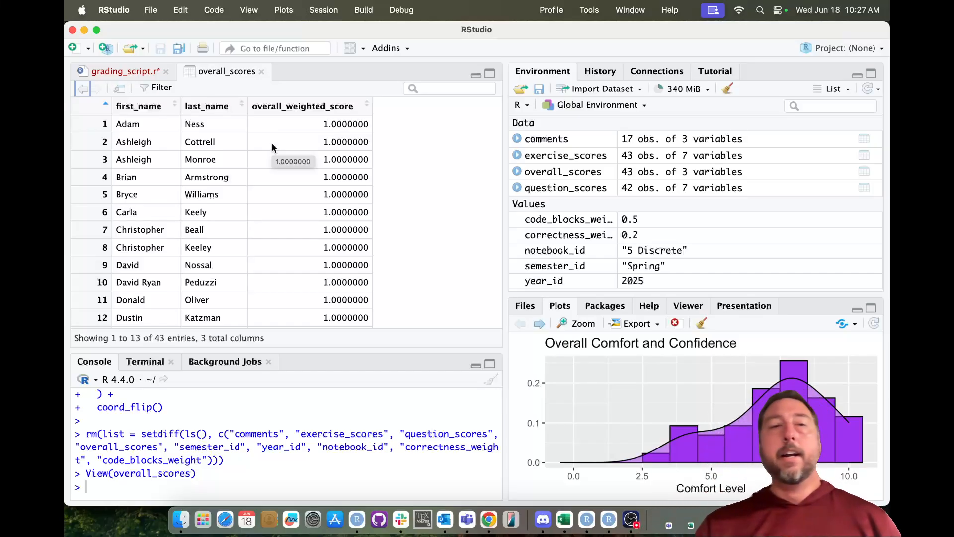
- Sort overall_scores and exercise_scores by last_name and scroll through exercise_scores' seven columns
{"action": "left_click", "coordinate": [213, 113]}
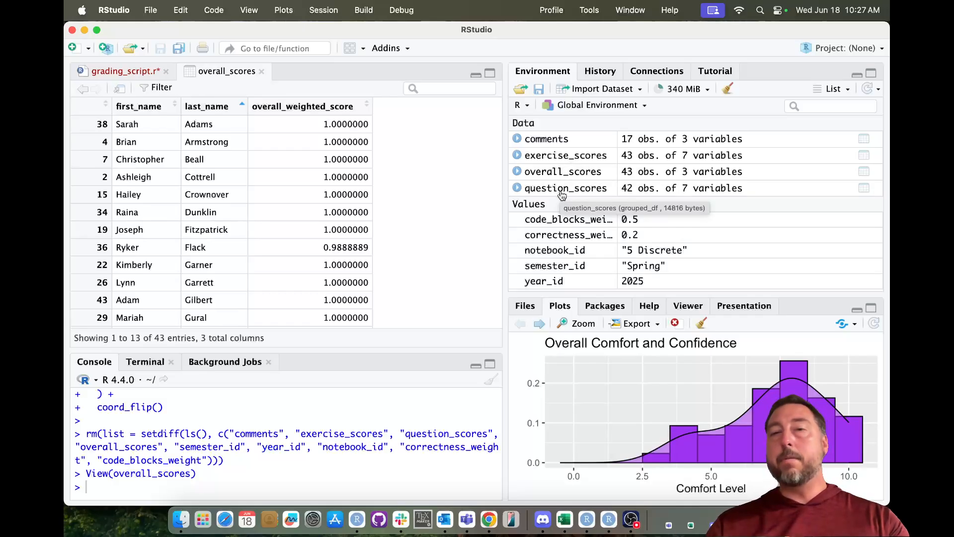
{"action": "left_click", "coordinate": [570, 158]}
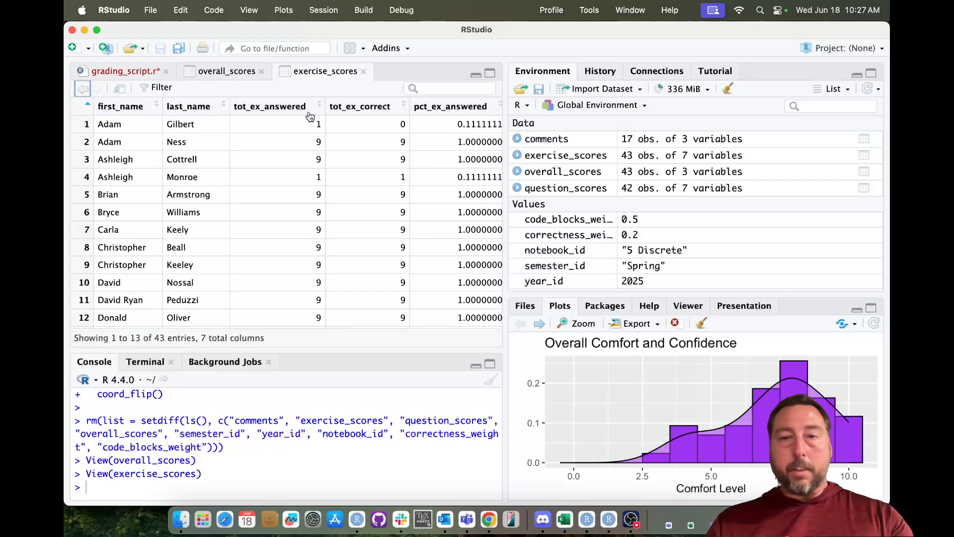
{"action": "left_click", "coordinate": [190, 107]}
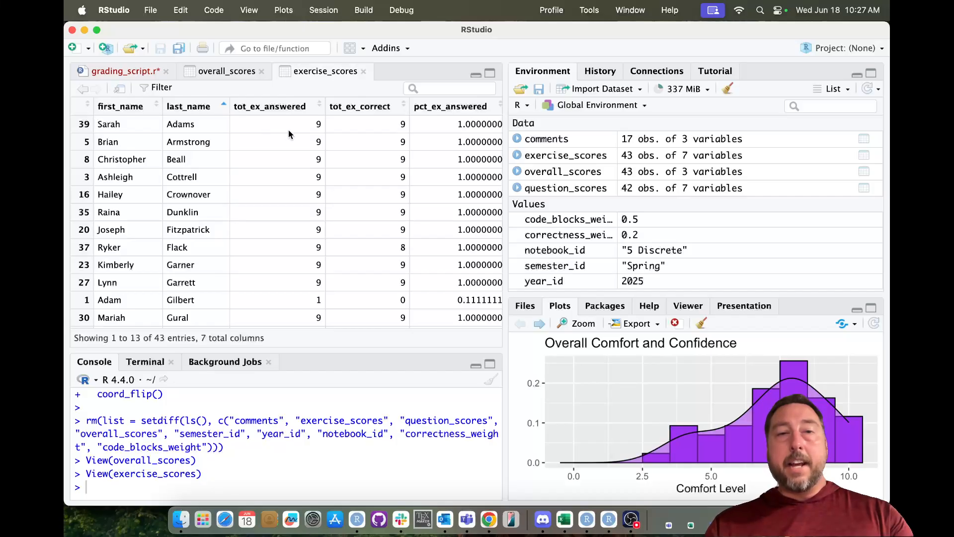
{"action": "scroll", "coordinate": [288, 129], "scroll_direction": "right", "scroll_amount": 5}
{"action": "scroll", "coordinate": [288, 130], "scroll_direction": "right", "scroll_amount": 4}
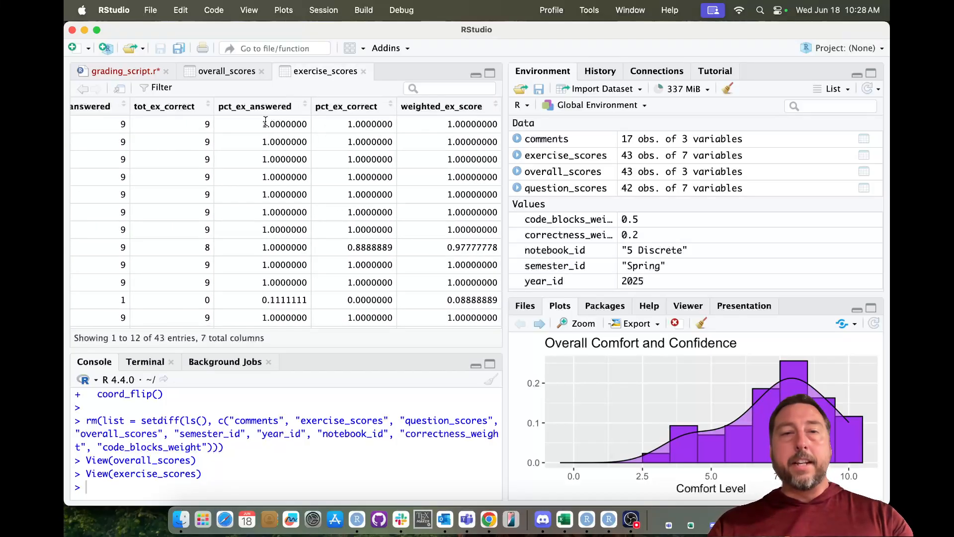
{"action": "scroll", "coordinate": [167, 128], "scroll_direction": "left", "scroll_amount": 9}
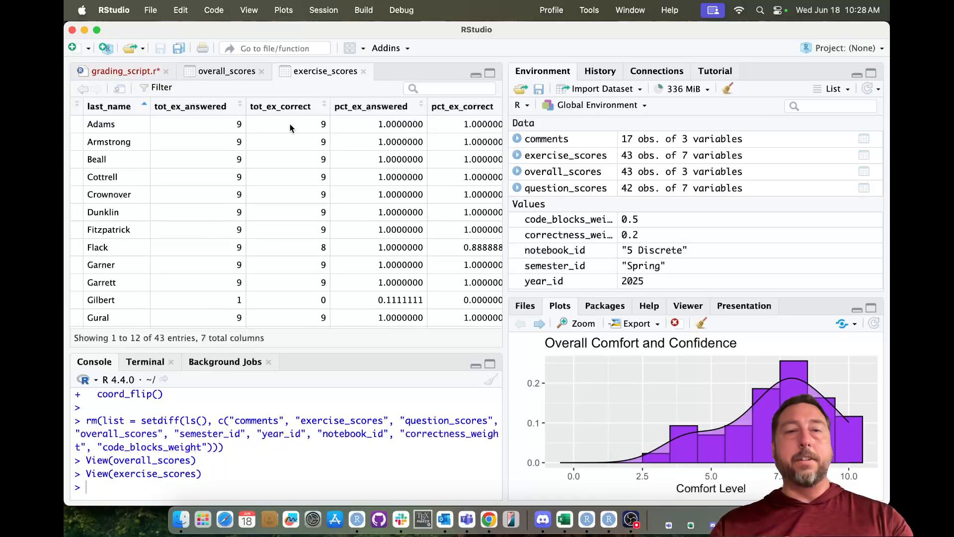
{"action": "scroll", "coordinate": [293, 126], "scroll_direction": "right", "scroll_amount": 3}
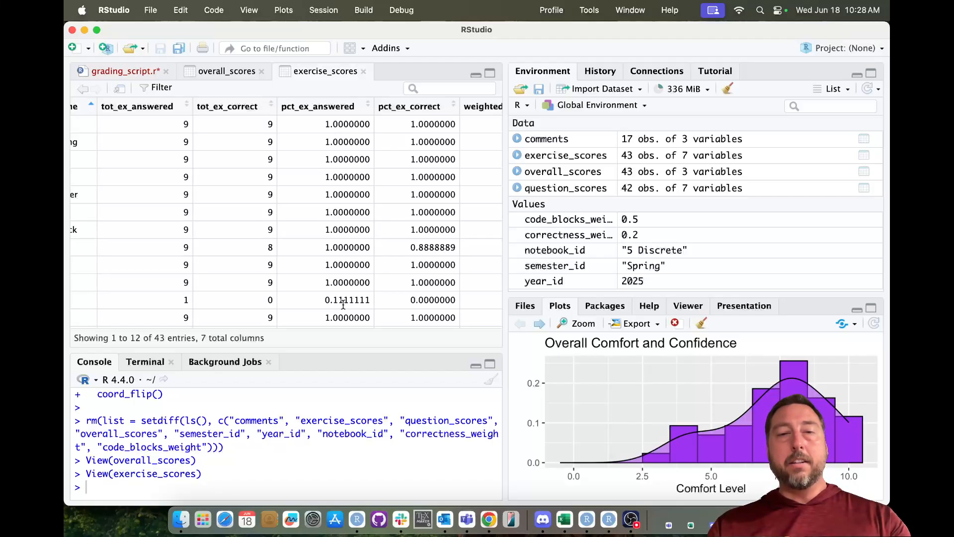
{"action": "scroll", "coordinate": [338, 304], "scroll_direction": "left", "scroll_amount": 5}
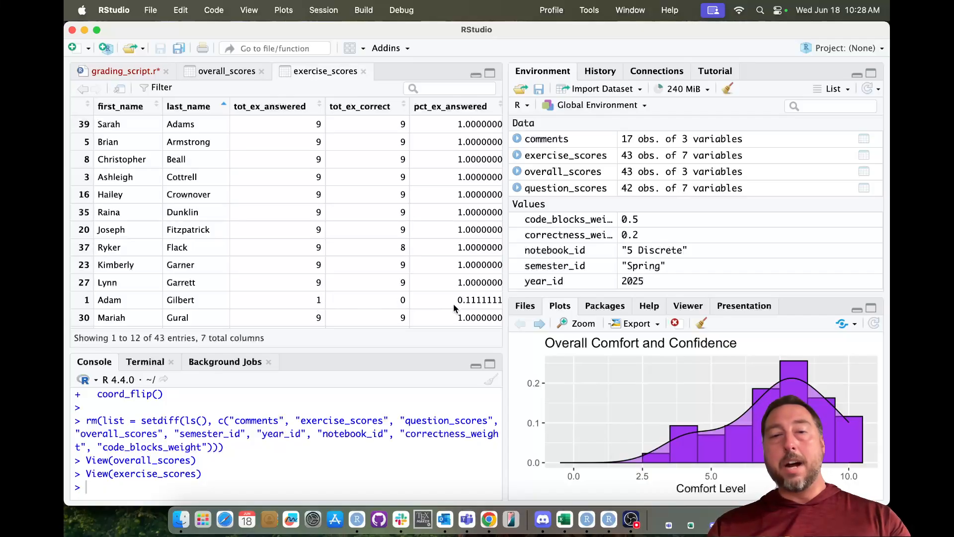
{"action": "scroll", "coordinate": [454, 304], "scroll_direction": "right", "scroll_amount": 3}
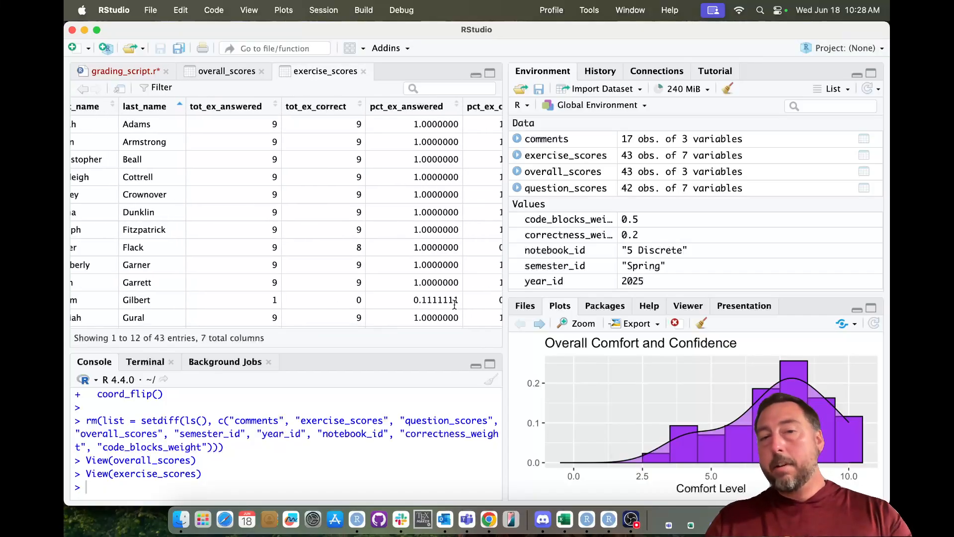
{"action": "scroll", "coordinate": [454, 304], "scroll_direction": "right", "scroll_amount": 10}
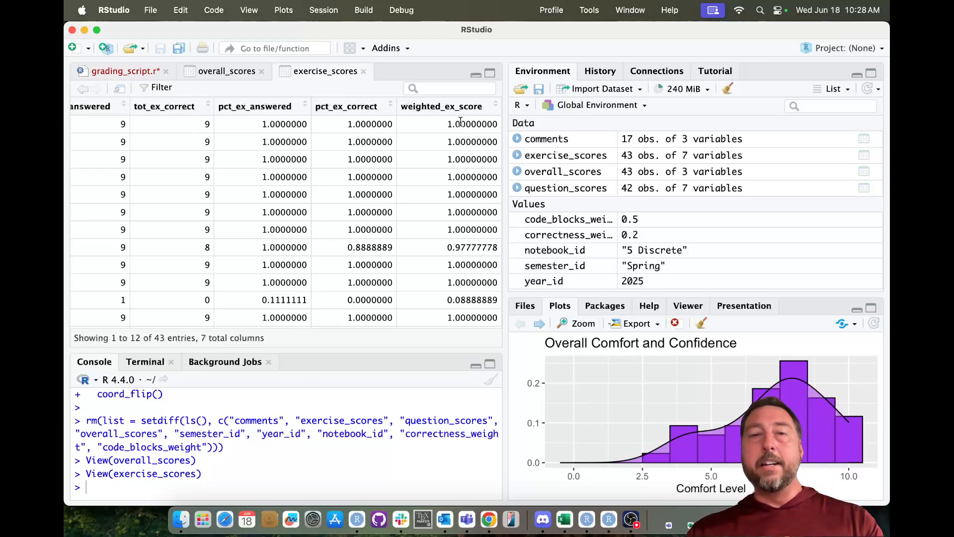
- Scroll through the question_scores table, then return to grading_script.r and bring Chrome forward
{"action": "left_click", "coordinate": [566, 189]}
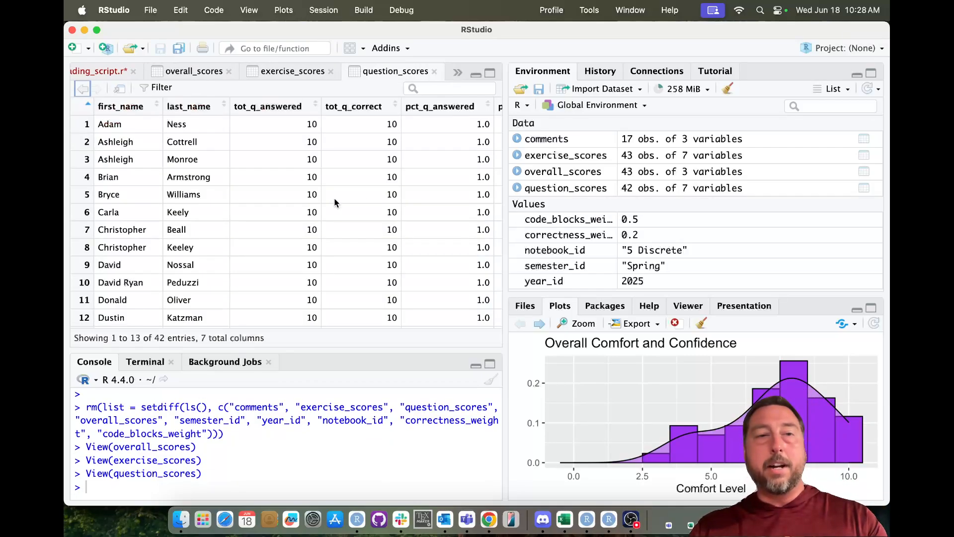
{"action": "scroll", "coordinate": [300, 176], "scroll_direction": "right", "scroll_amount": 3}
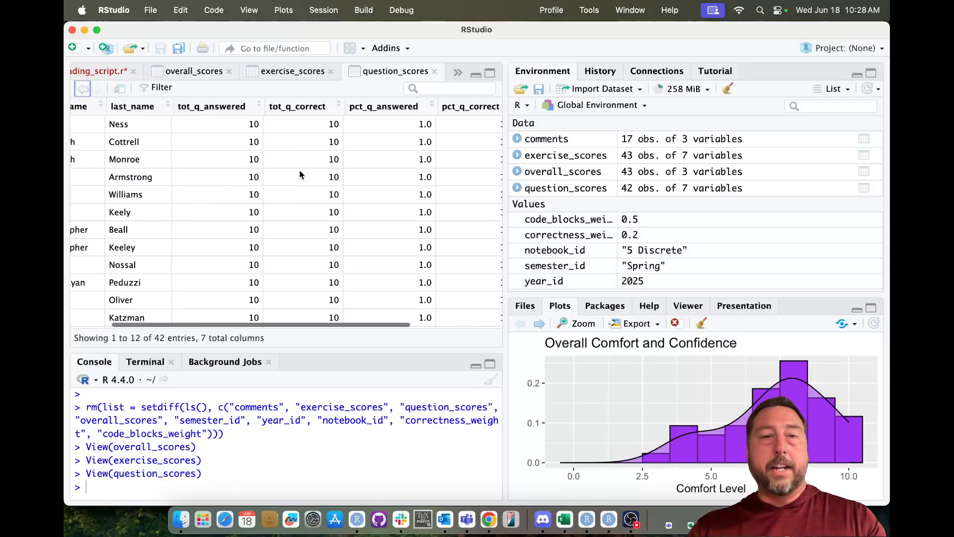
{"action": "scroll", "coordinate": [300, 174], "scroll_direction": "right", "scroll_amount": 6}
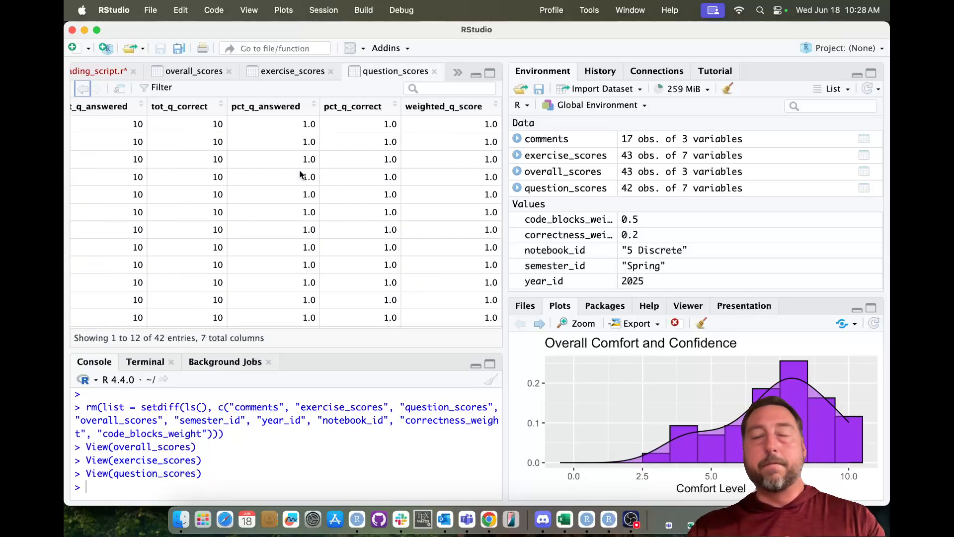
{"action": "scroll", "coordinate": [300, 174], "scroll_direction": "left", "scroll_amount": 9}
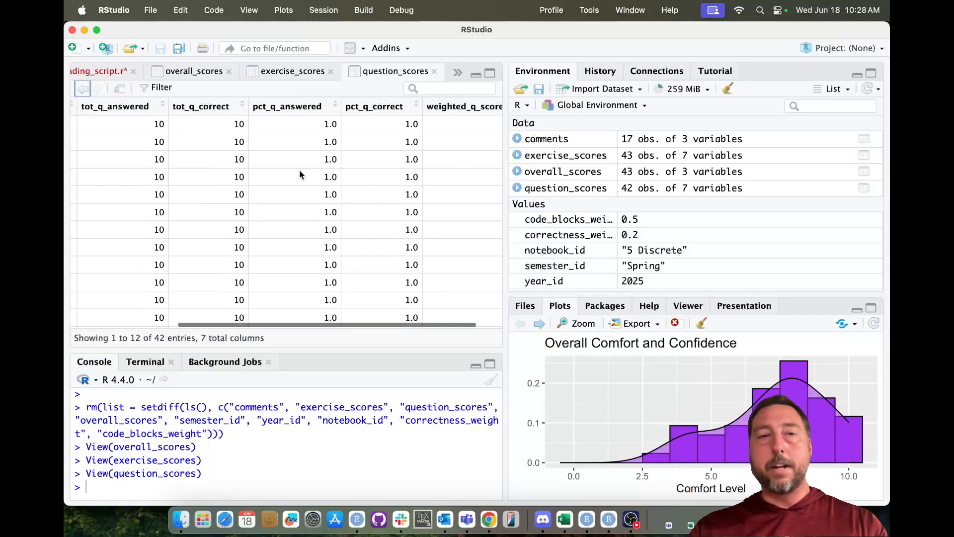
{"action": "left_click", "coordinate": [101, 71]}
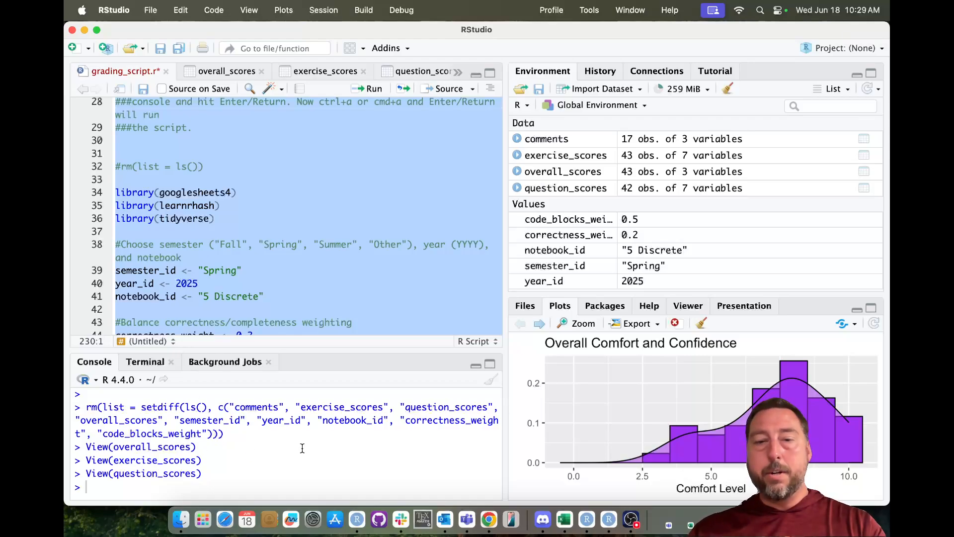
{"action": "left_click", "coordinate": [491, 521]}
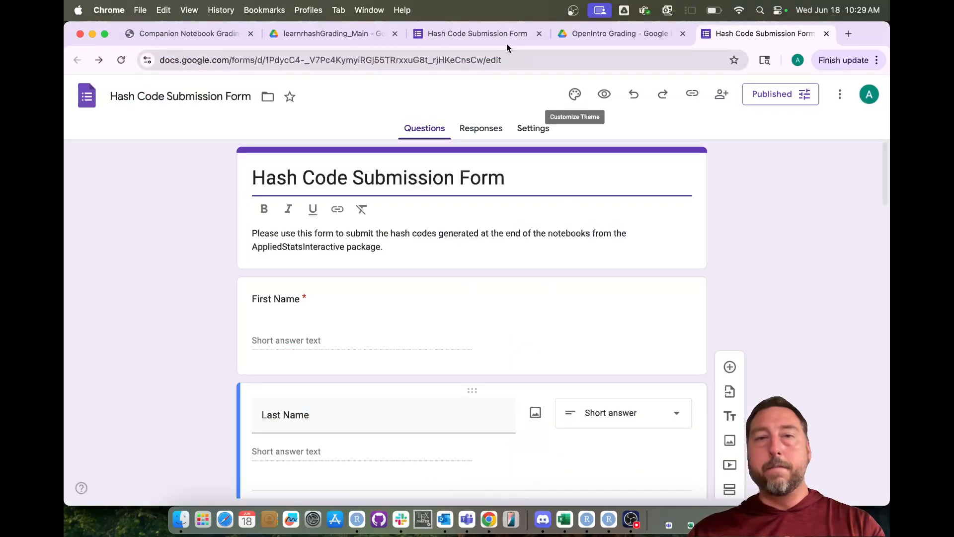
- On the Hash Code Submission Form tab, close the notebook list and focus the hash code field
{"action": "left_click", "coordinate": [500, 31]}
{"action": "left_click", "coordinate": [266, 266]}
{"action": "scroll", "coordinate": [267, 266], "scroll_direction": "down", "scroll_amount": 2}
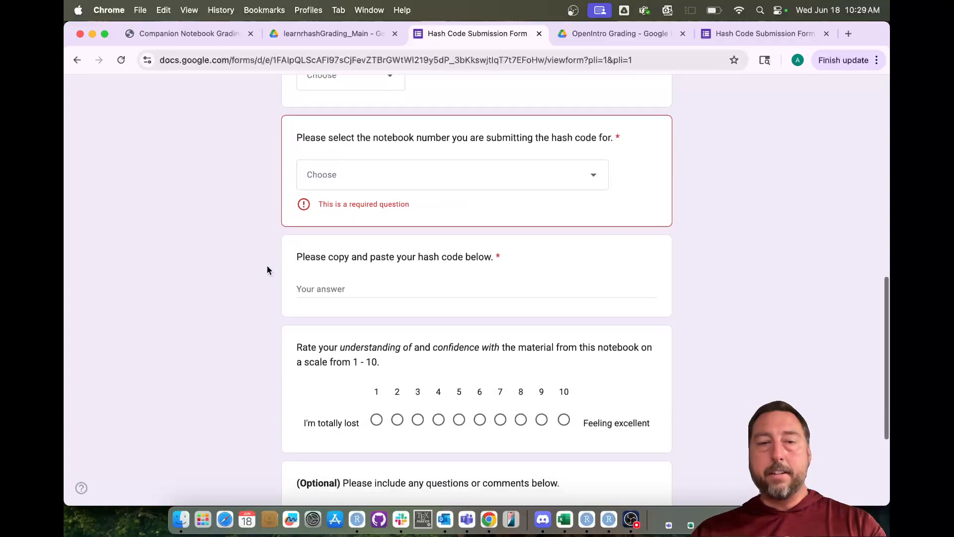
{"action": "left_click", "coordinate": [363, 302]}
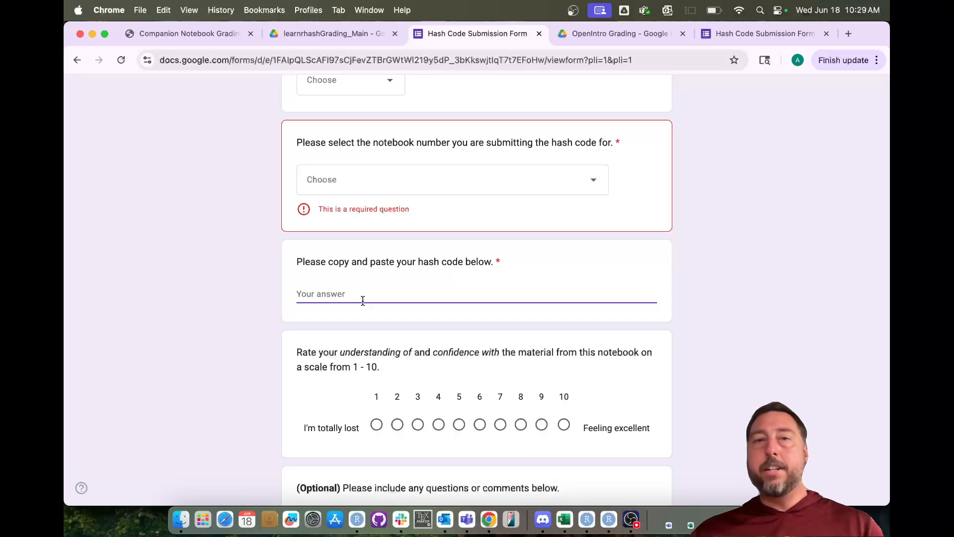
- Open the Hash Code Submission Form (Responses) spreadsheet from the OpenIntro Grading Drive folder and select row 35
{"action": "left_click", "coordinate": [582, 43]}
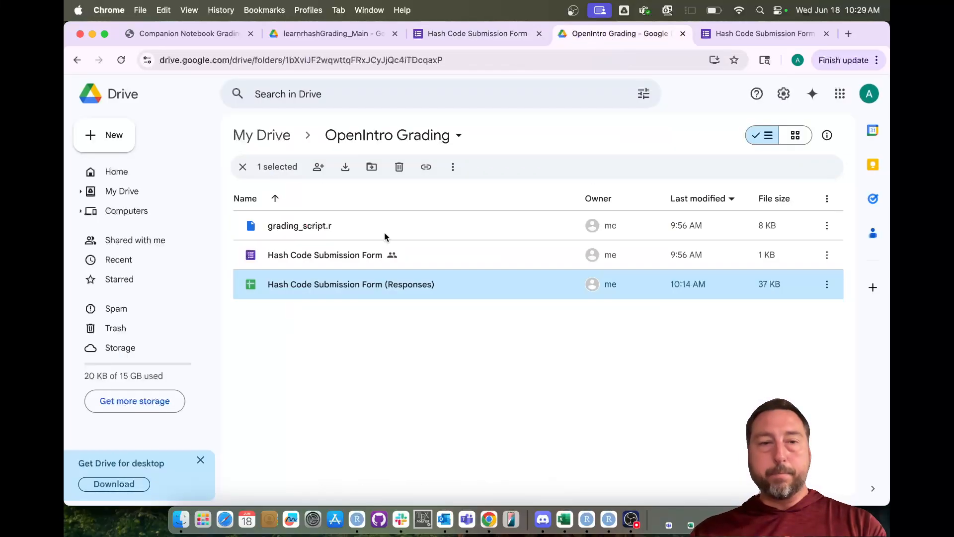
{"action": "double_click", "coordinate": [343, 290]}
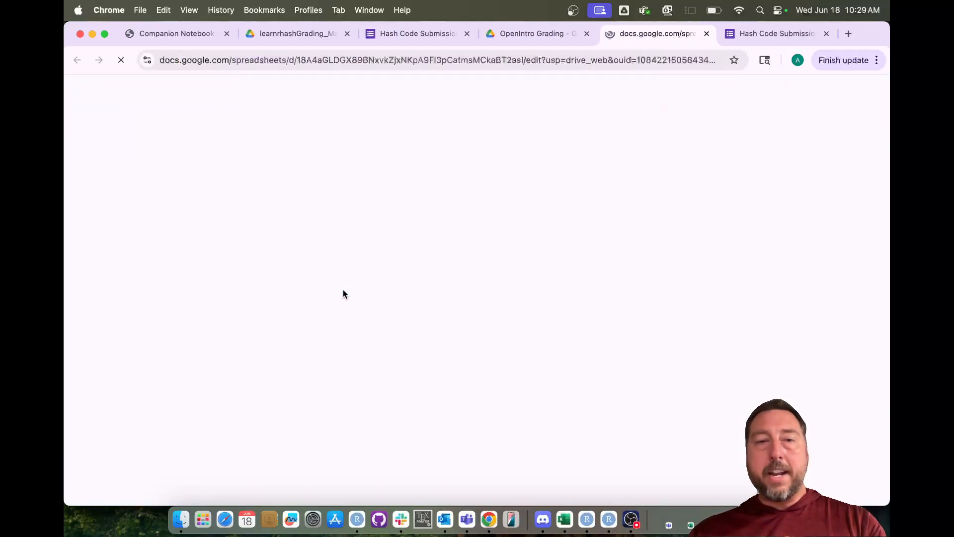
{"action": "scroll", "coordinate": [294, 382], "scroll_direction": "down", "scroll_amount": 8}
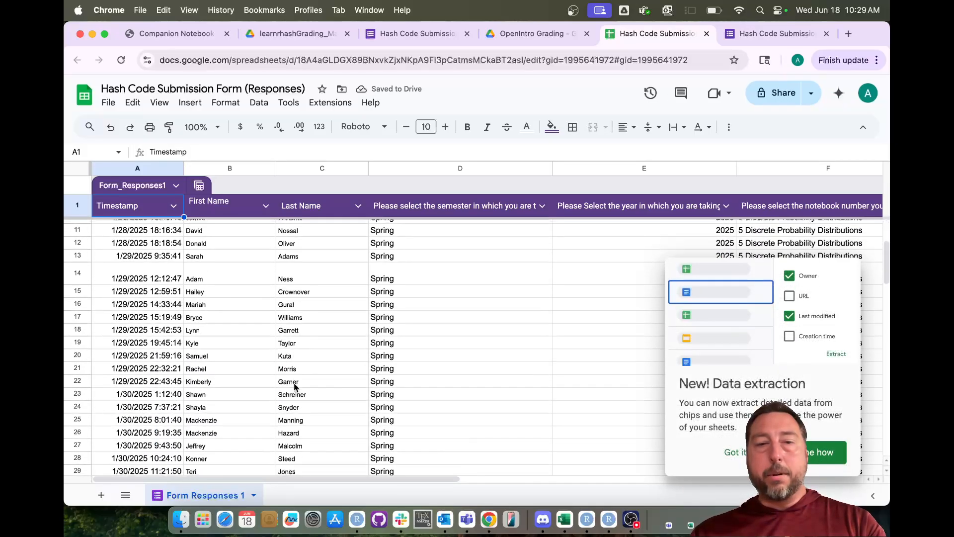
{"action": "left_click", "coordinate": [77, 359]}
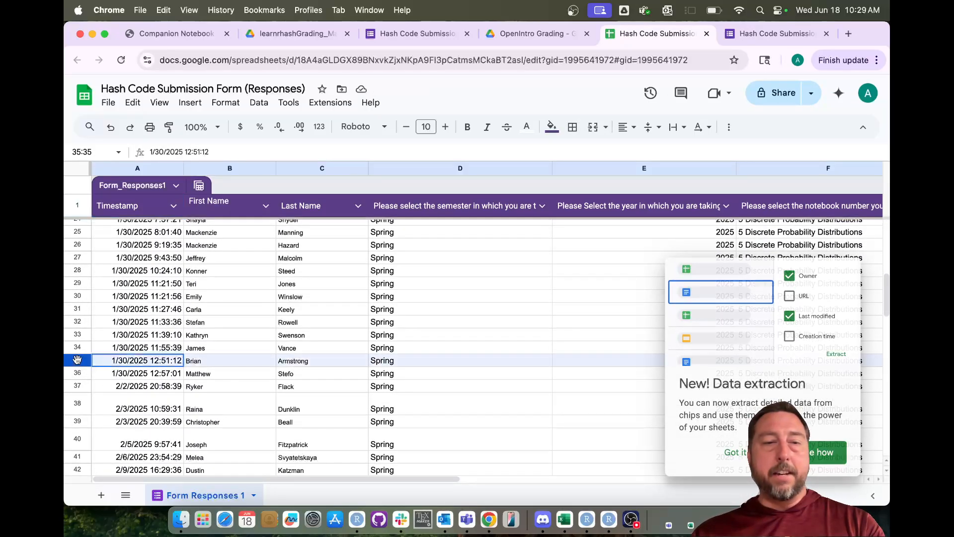